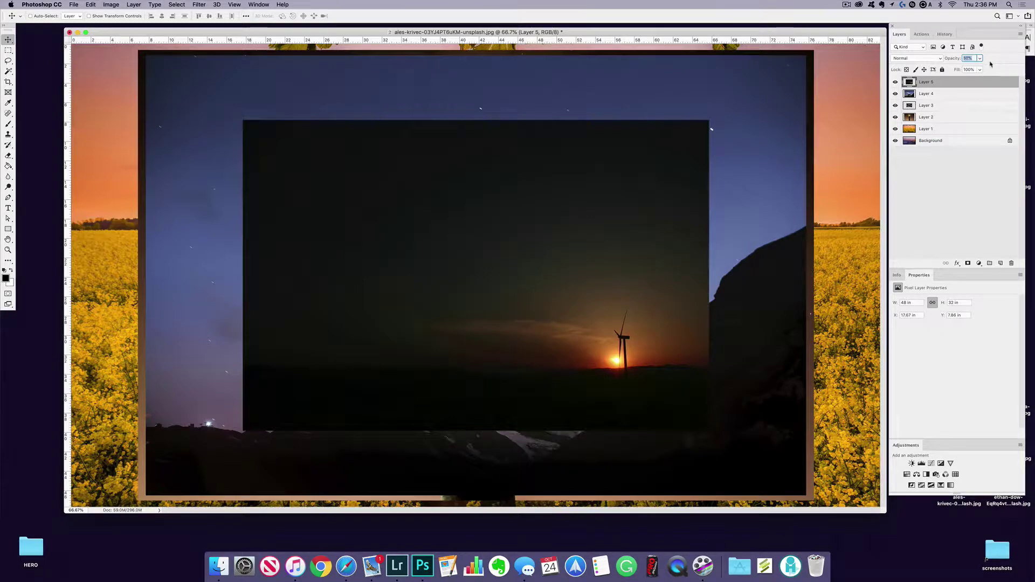
{"action": "left_click_drag", "start_coordinate": [990, 64], "coordinate": [964, 62]}
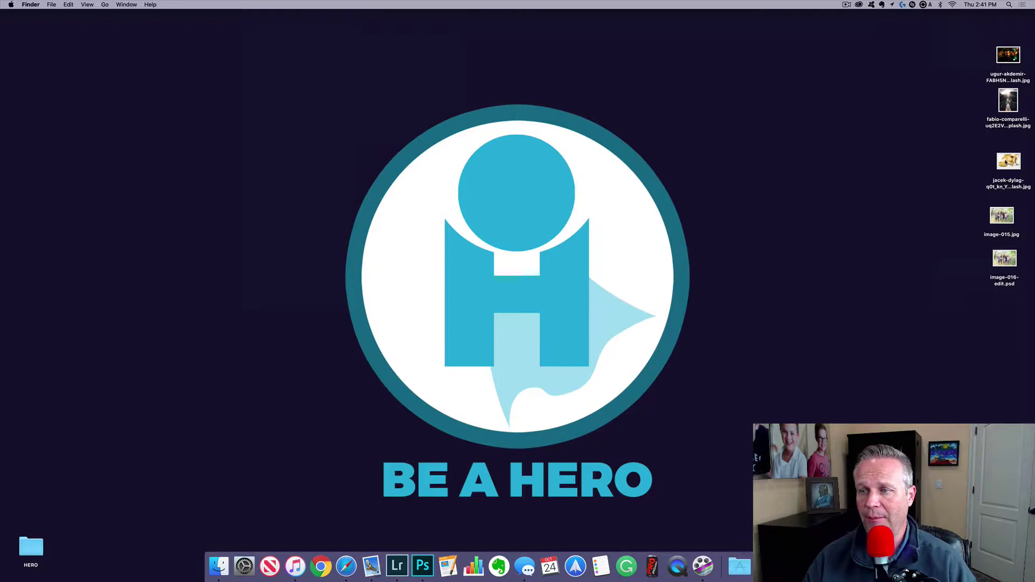
Open the jacek-dylag gold rings photo from the desktop in Photoshop and add a new empty layer above the Background
{"action": "double_click", "coordinate": [1006, 160]}
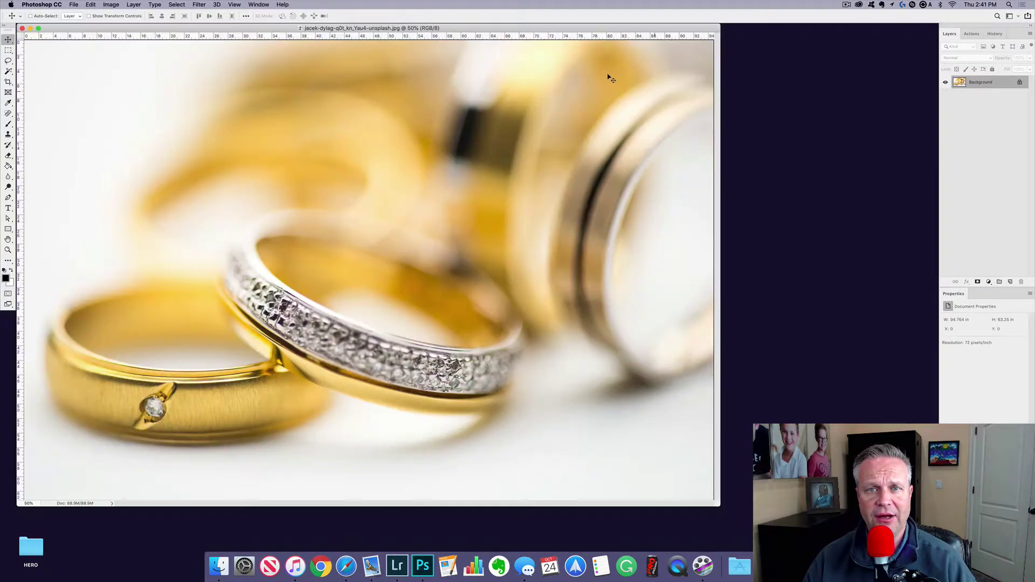
{"action": "left_click_drag", "start_coordinate": [557, 32], "coordinate": [778, 31]}
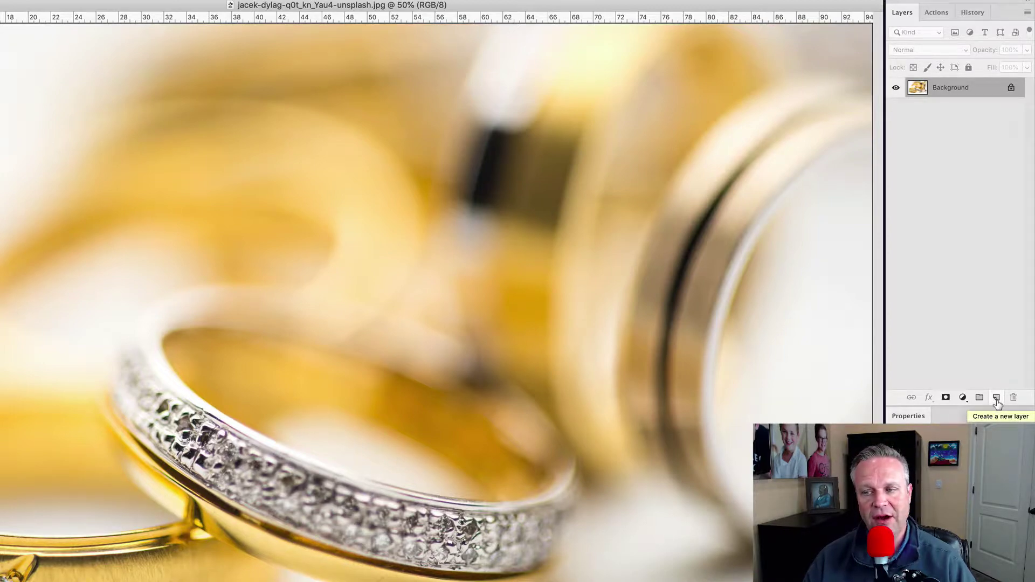
{"action": "left_click", "coordinate": [997, 398]}
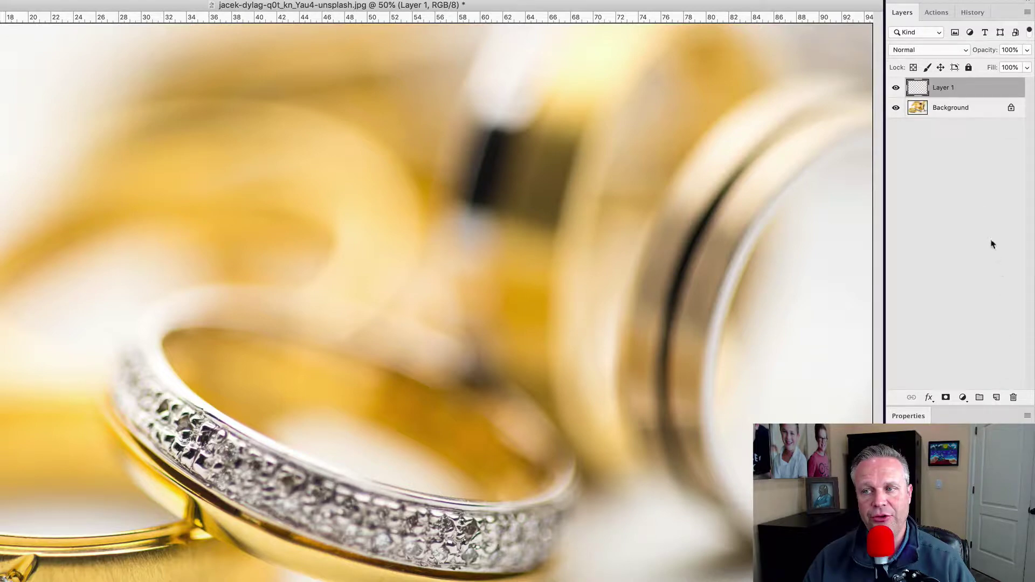
{"action": "left_click", "coordinate": [919, 87]}
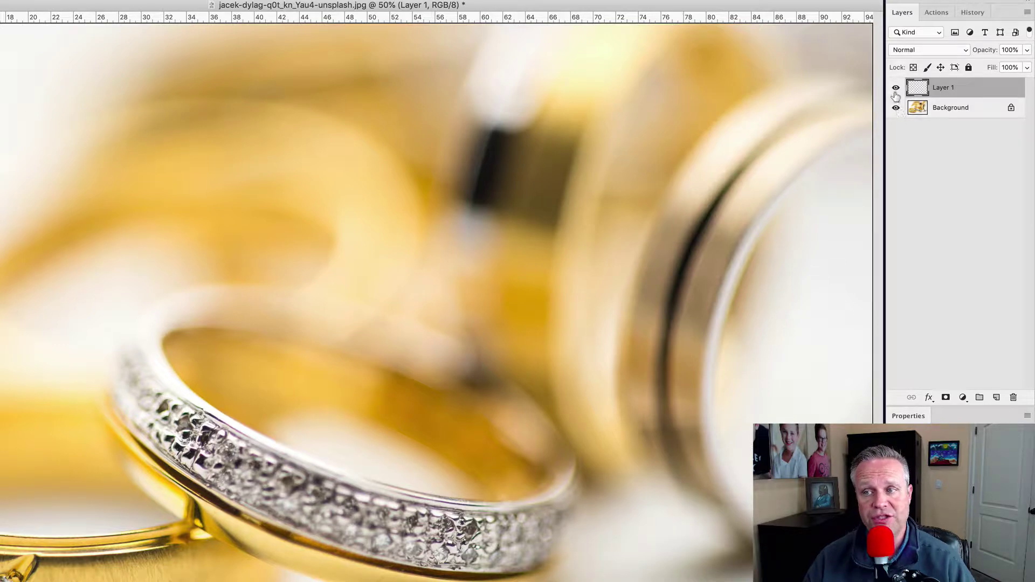
Toggle the visibility of Layer 1 and the Background off and back on to check what each contributes
{"action": "left_click", "coordinate": [896, 88]}
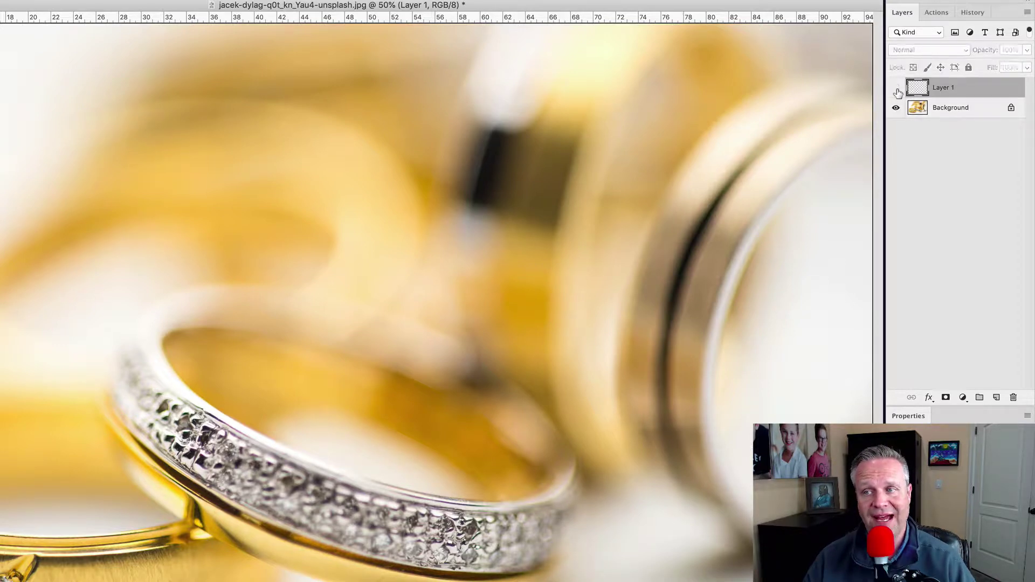
{"action": "left_click", "coordinate": [897, 89]}
{"action": "left_click", "coordinate": [897, 90]}
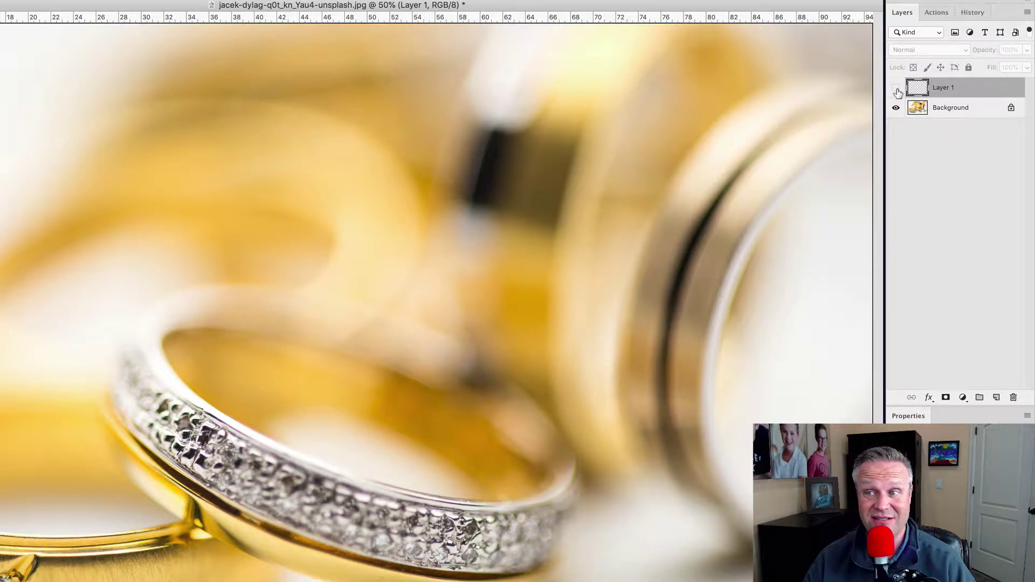
{"action": "left_click", "coordinate": [896, 109]}
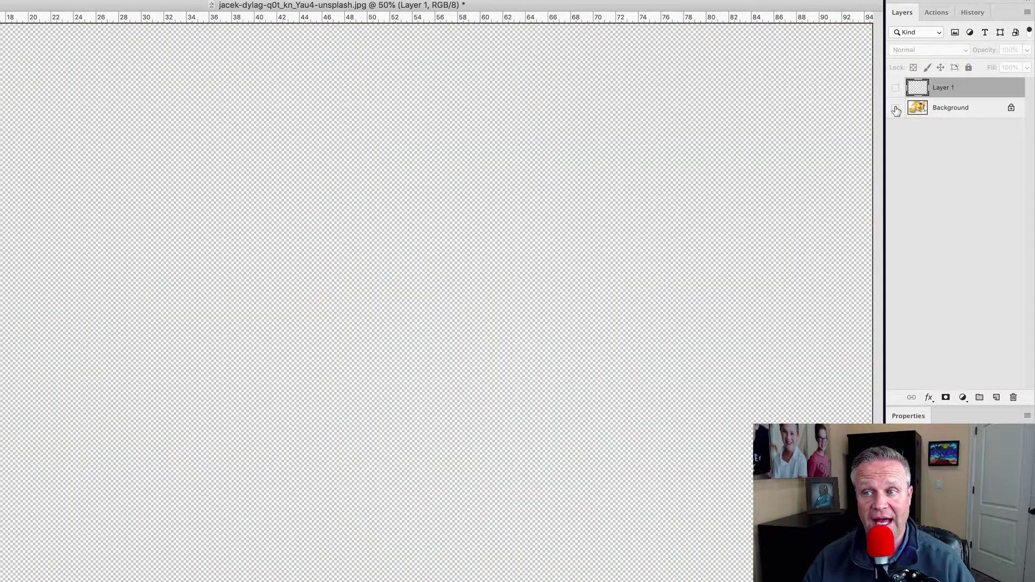
{"action": "left_click", "coordinate": [896, 109]}
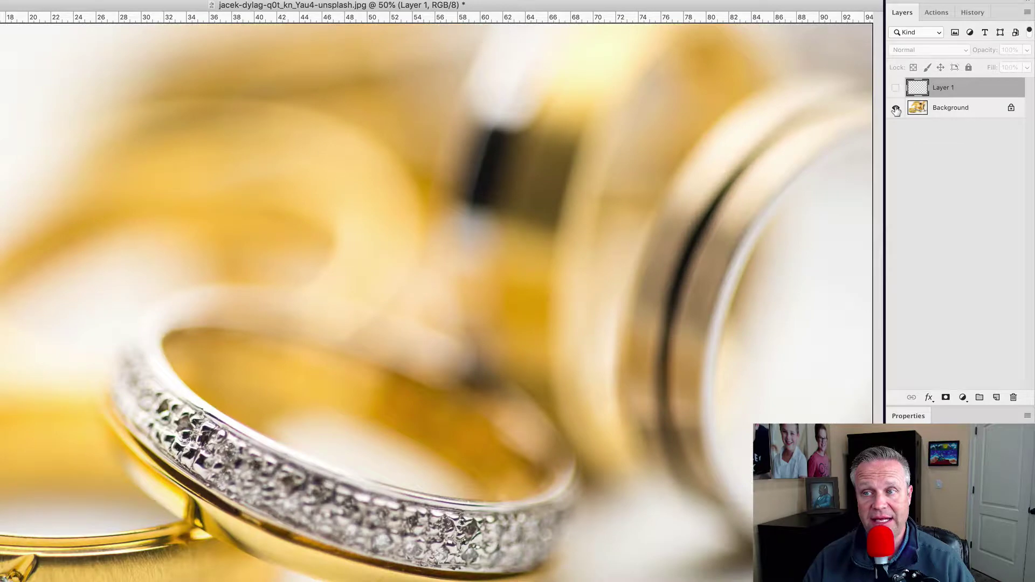
{"action": "left_click", "coordinate": [895, 87]}
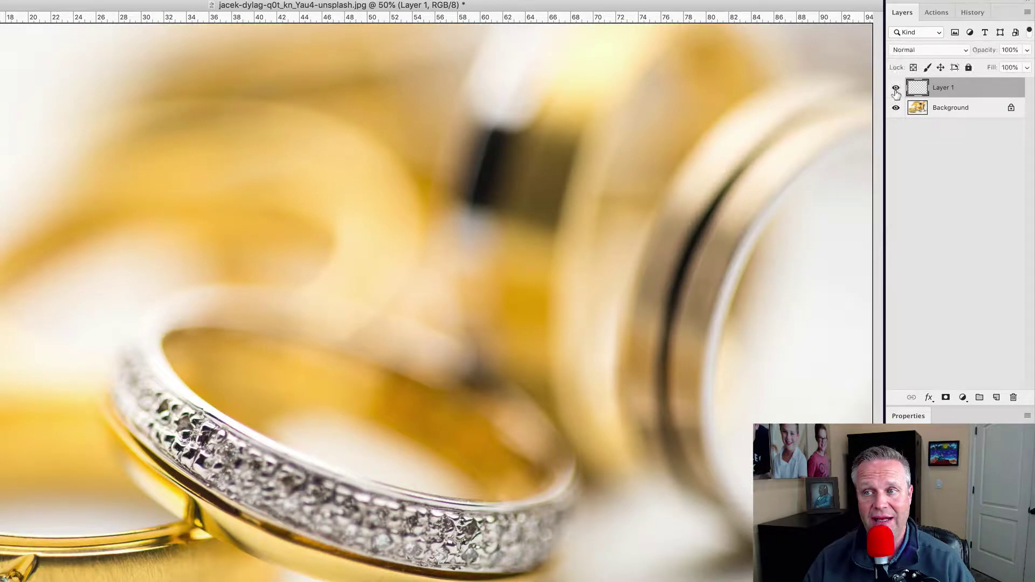
Rename Layer 1 as Color Overlay
{"action": "double_click", "coordinate": [943, 88]}
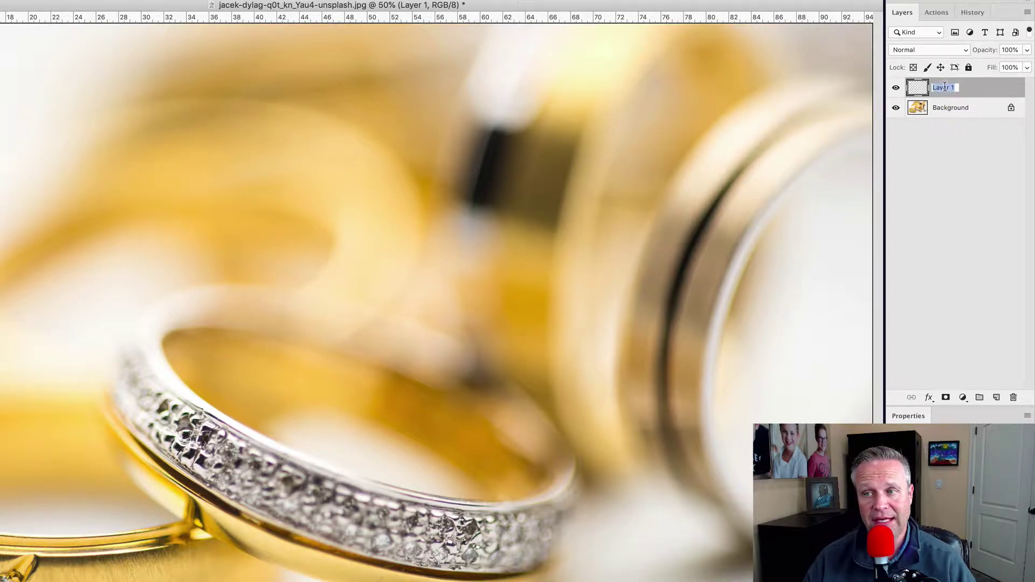
{"action": "type", "text": "Co"}
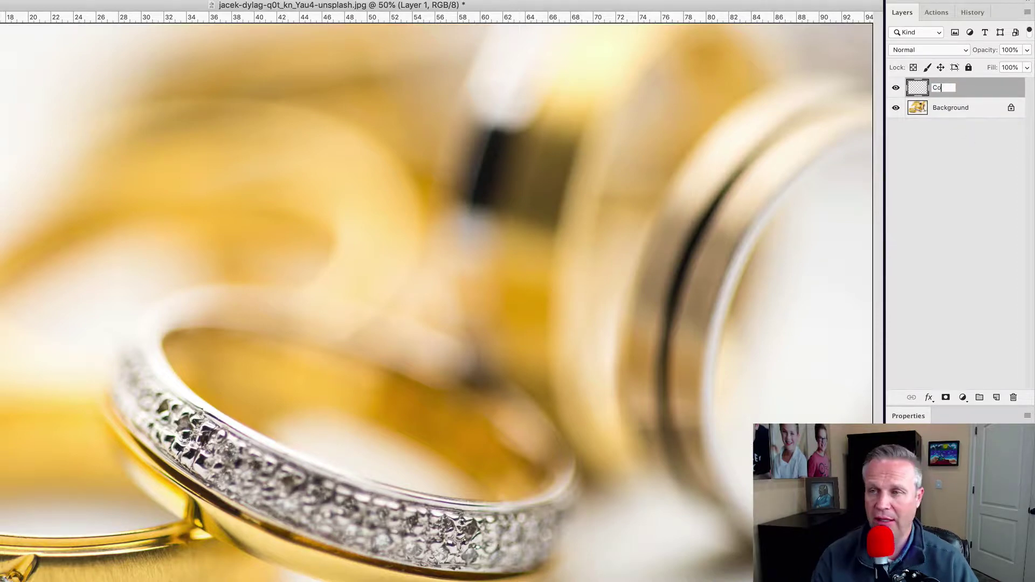
{"action": "type", "text": "lor PO"}
{"action": "type", "text": "Overl"}
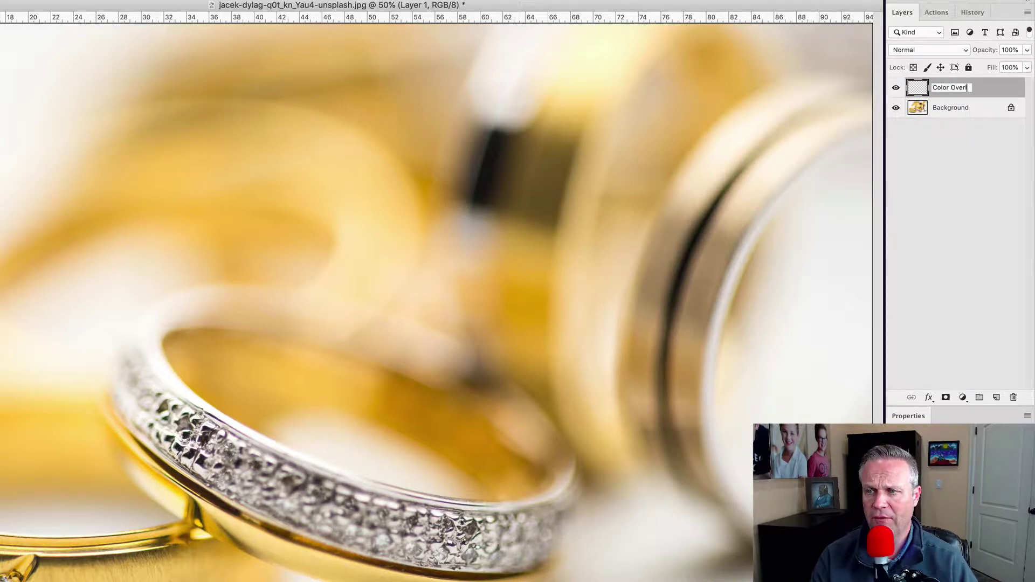
{"action": "type", "text": "ay"}
{"action": "key", "text": "Return"}
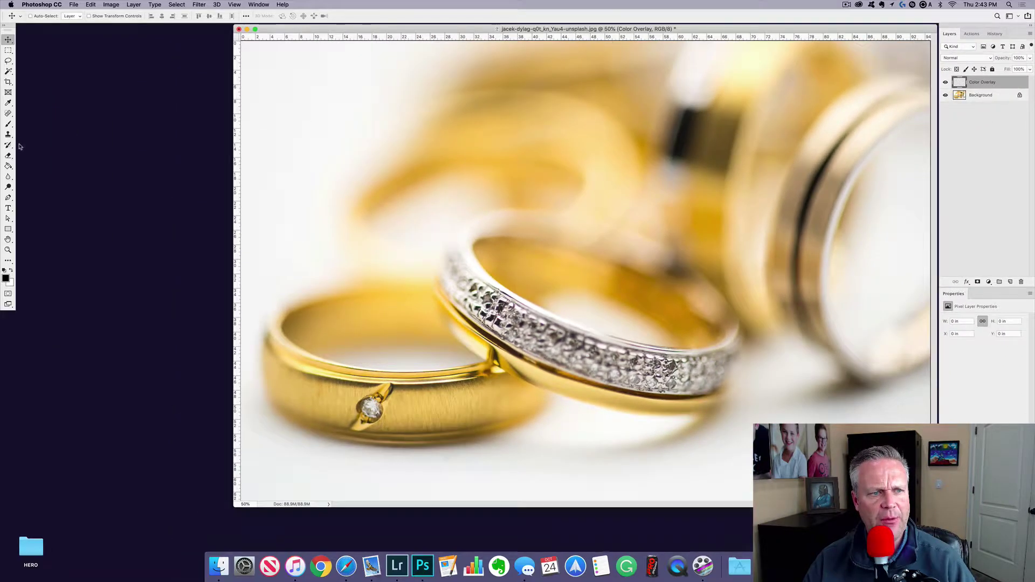
Switch briefly to the Gradient tool and return to the Paint Bucket tool
{"action": "left_click", "coordinate": [8, 166]}
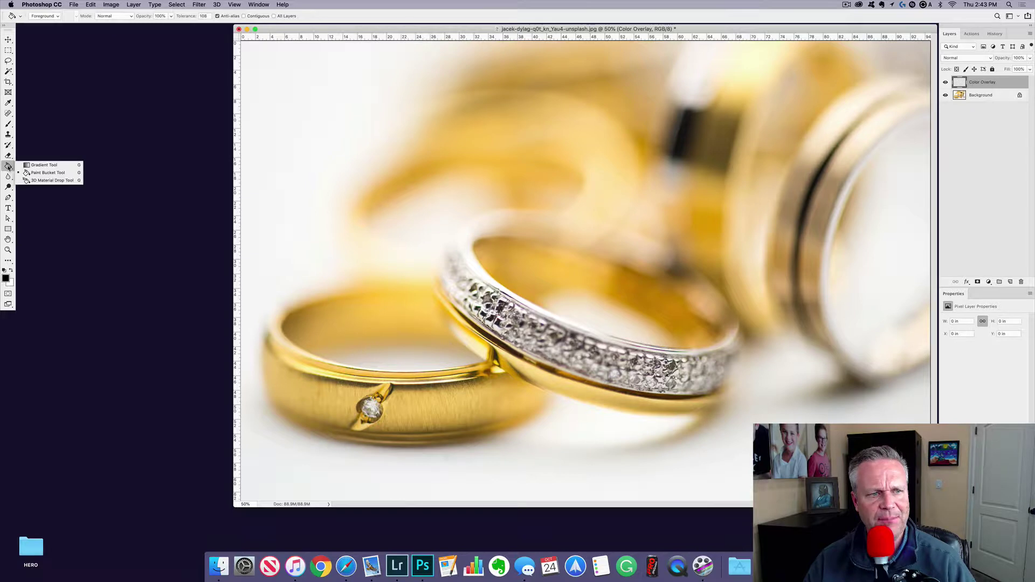
{"action": "left_click", "coordinate": [55, 166]}
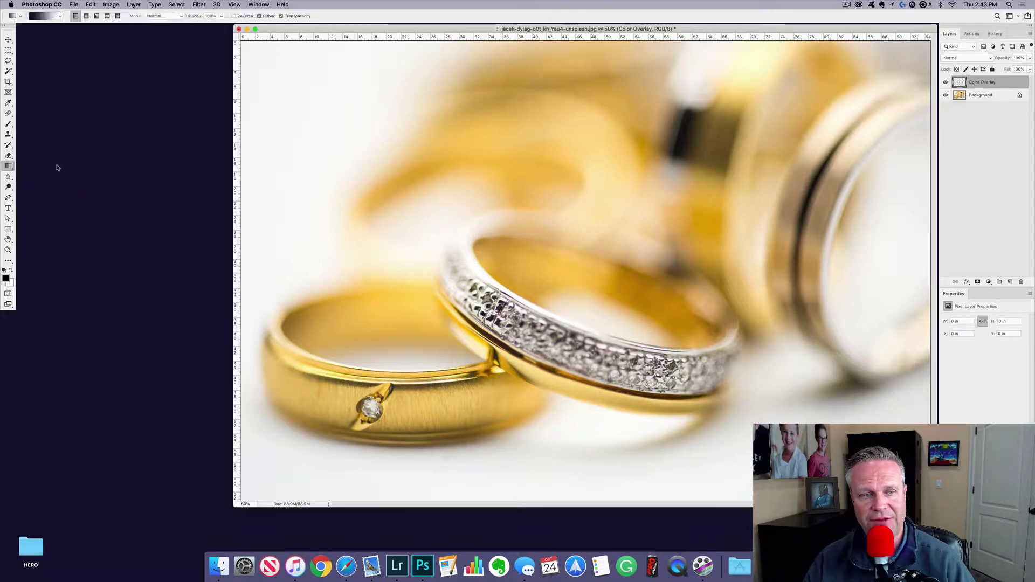
{"action": "right_click", "coordinate": [8, 168]}
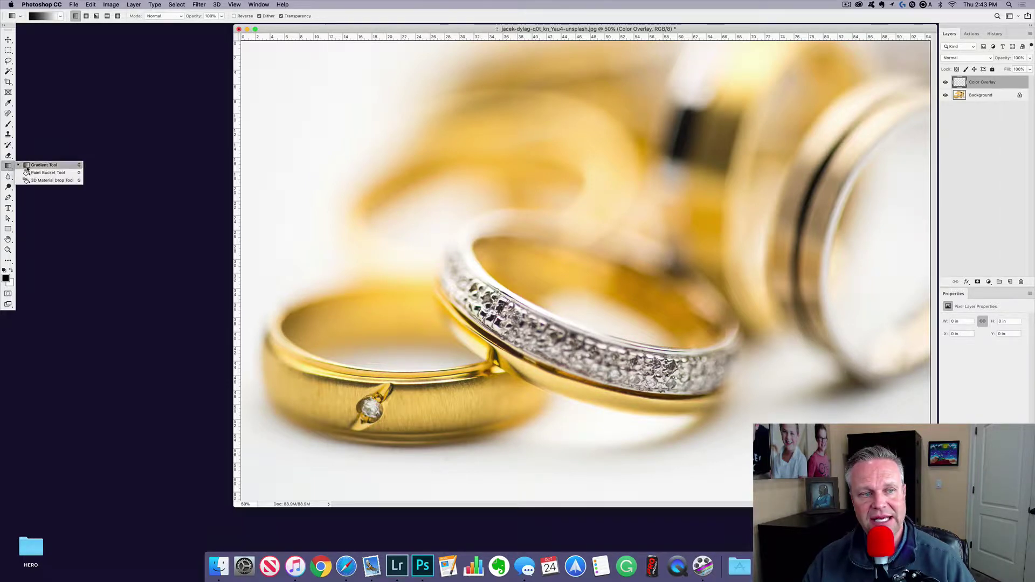
{"action": "left_click", "coordinate": [63, 175]}
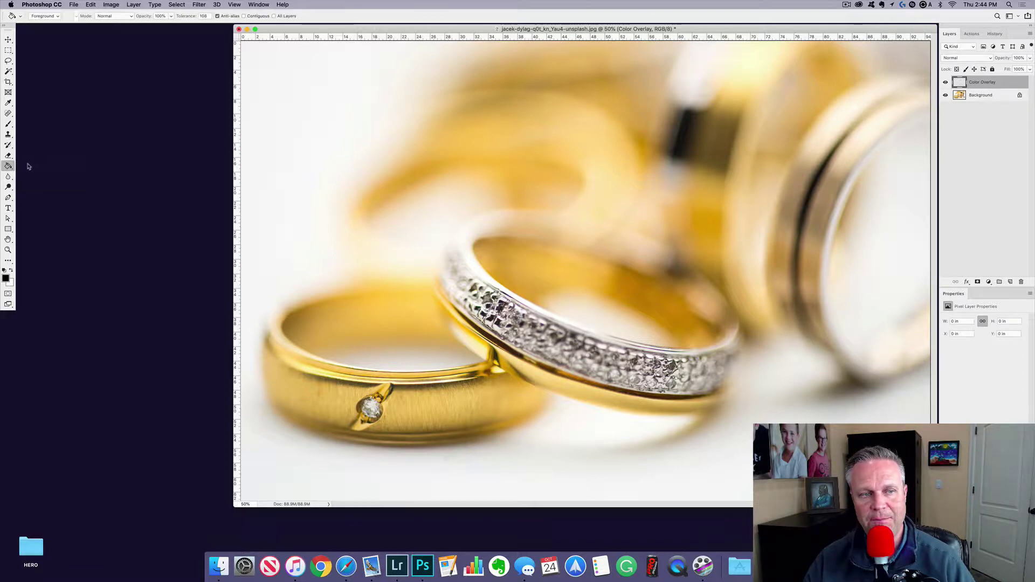
{"action": "left_click", "coordinate": [11, 272]}
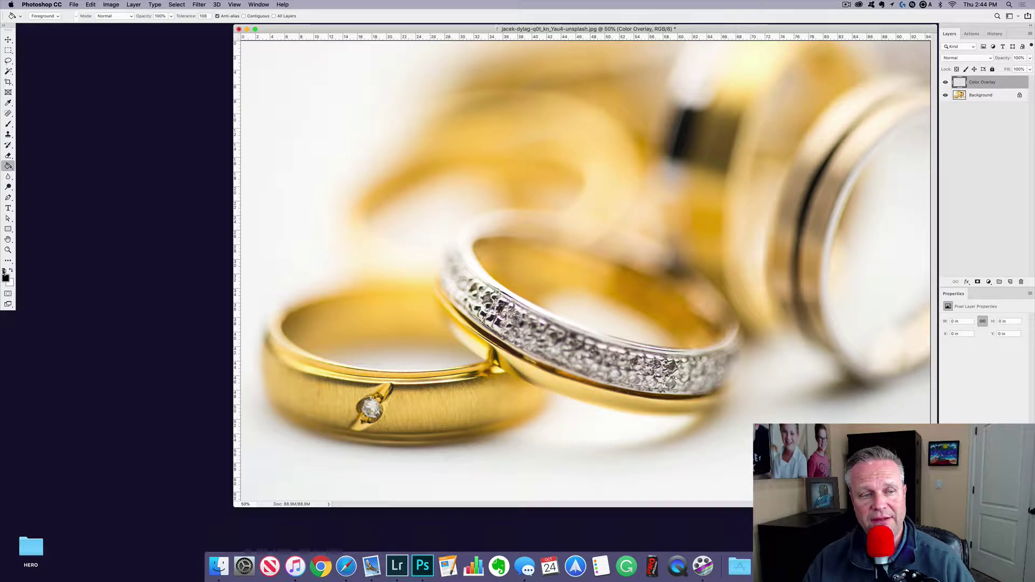
{"action": "left_click", "coordinate": [5, 278]}
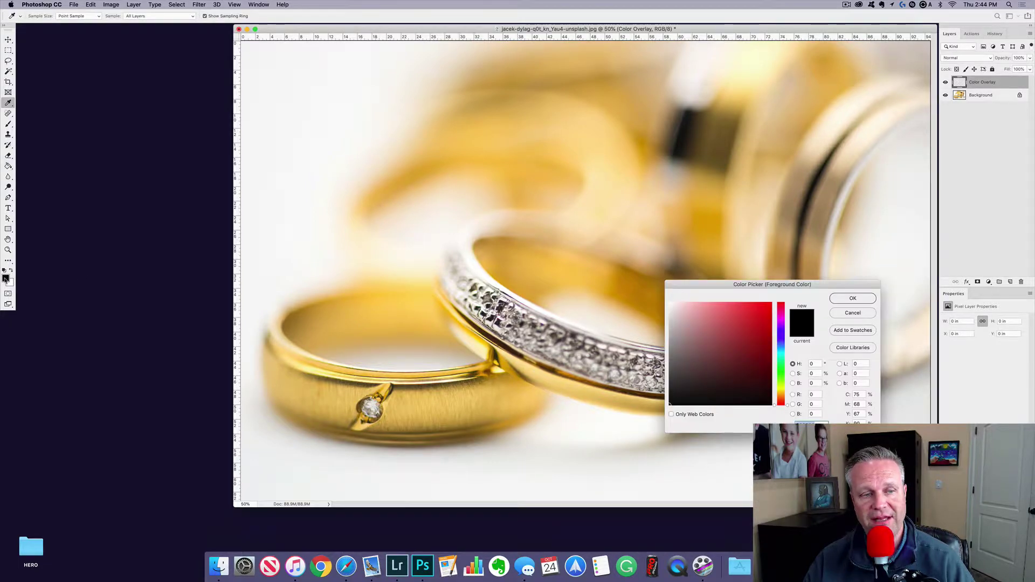
{"action": "left_click_drag", "start_coordinate": [738, 354], "coordinate": [755, 312]}
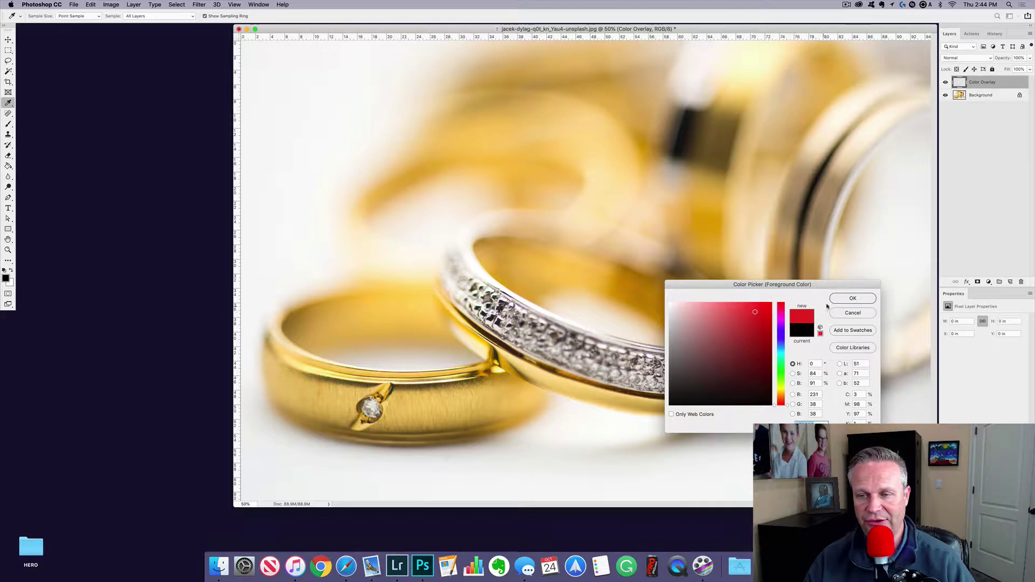
{"action": "left_click", "coordinate": [851, 298]}
Fill the Color Overlay layer with the black foreground color using the Paint Bucket tool
{"action": "key", "text": "g"}
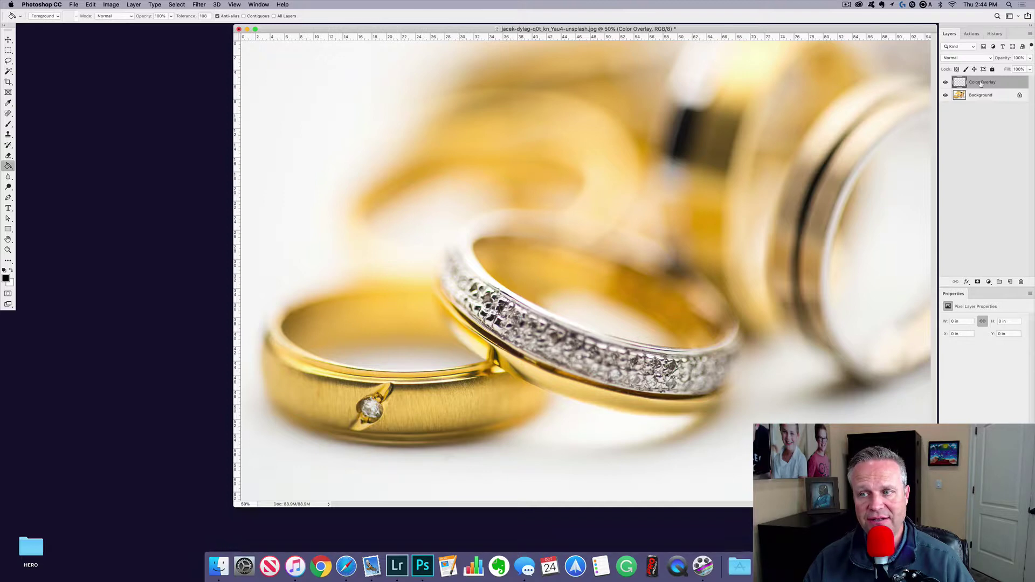
{"action": "left_click", "coordinate": [614, 157]}
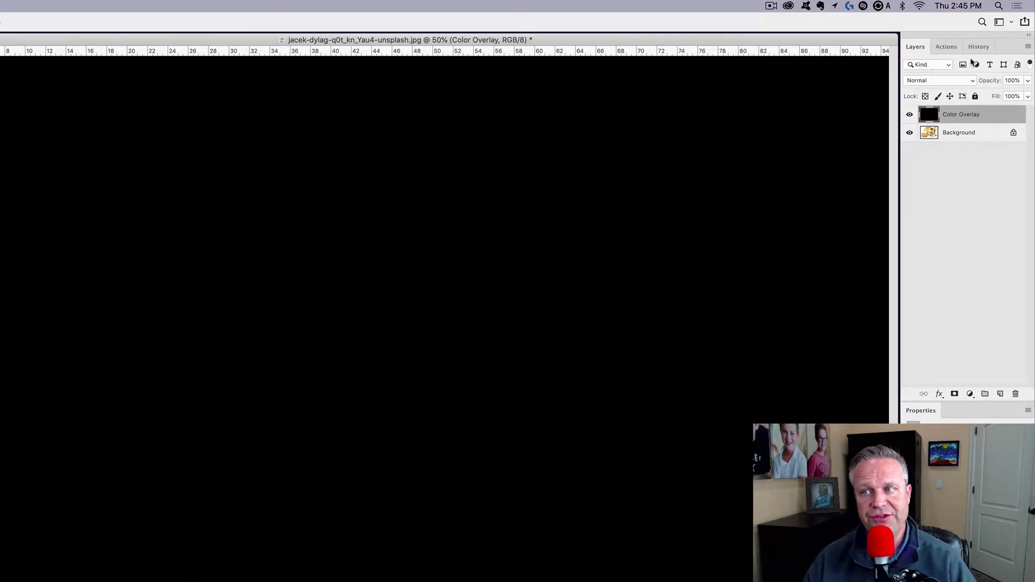
Filter the layer list by name for "color"
{"action": "left_click", "coordinate": [933, 65]}
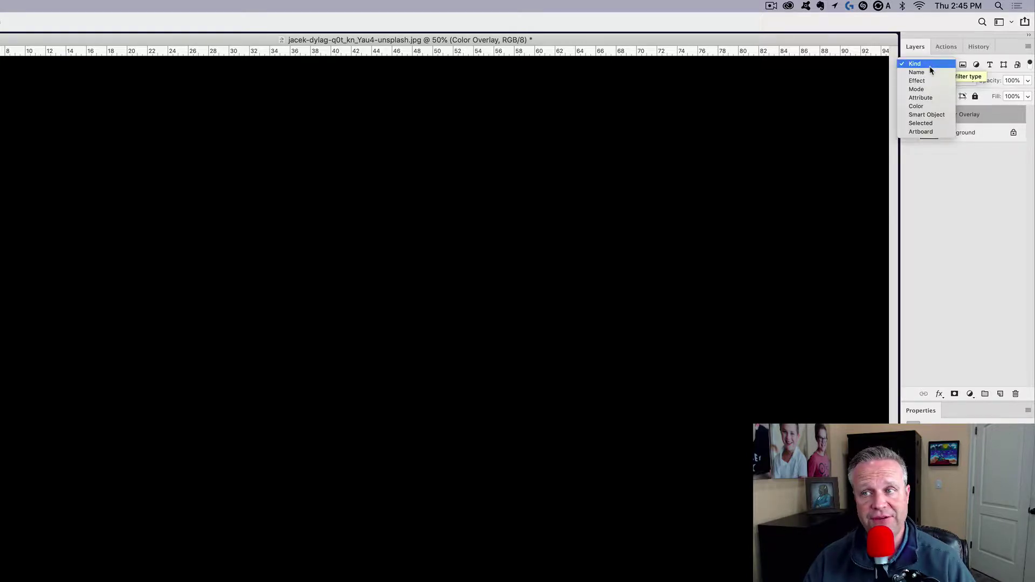
{"action": "left_click", "coordinate": [929, 73]}
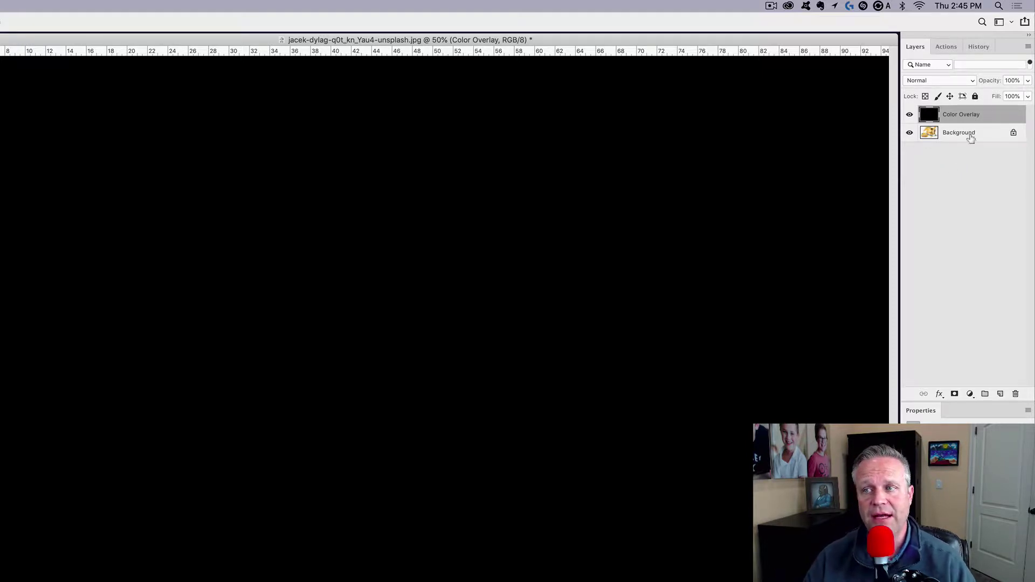
{"action": "left_click", "coordinate": [966, 64]}
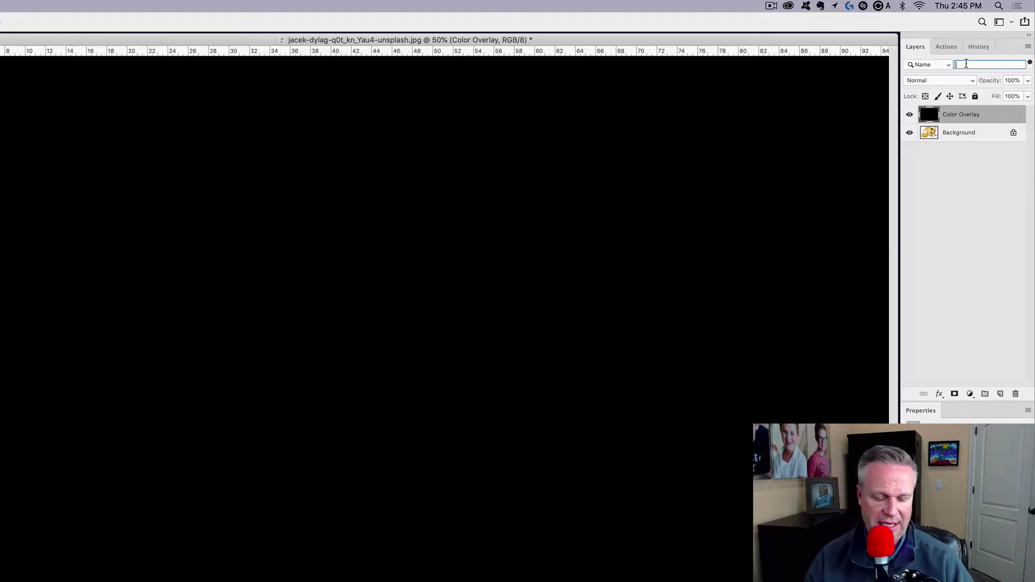
{"action": "type", "text": "color"}
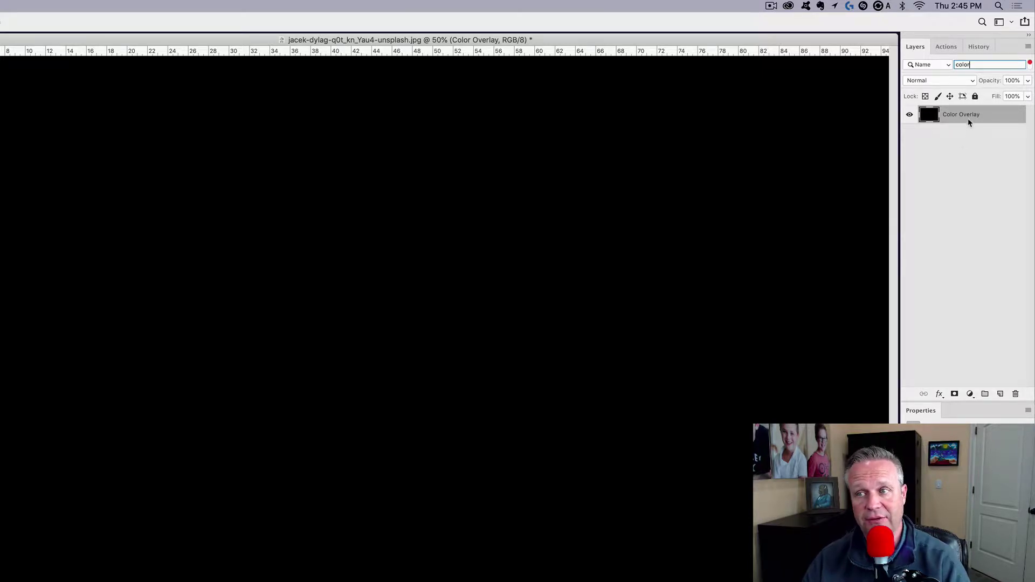
Clear the name filter text to list all layers again and deselect the layers
{"action": "key", "text": "BackSpace"}
{"action": "key", "text": "BackSpace"}
{"action": "key", "text": "BackSpace"}
{"action": "key", "text": "BackSpace"}
{"action": "key", "text": "BackSpace"}
{"action": "left_click", "coordinate": [963, 174]}
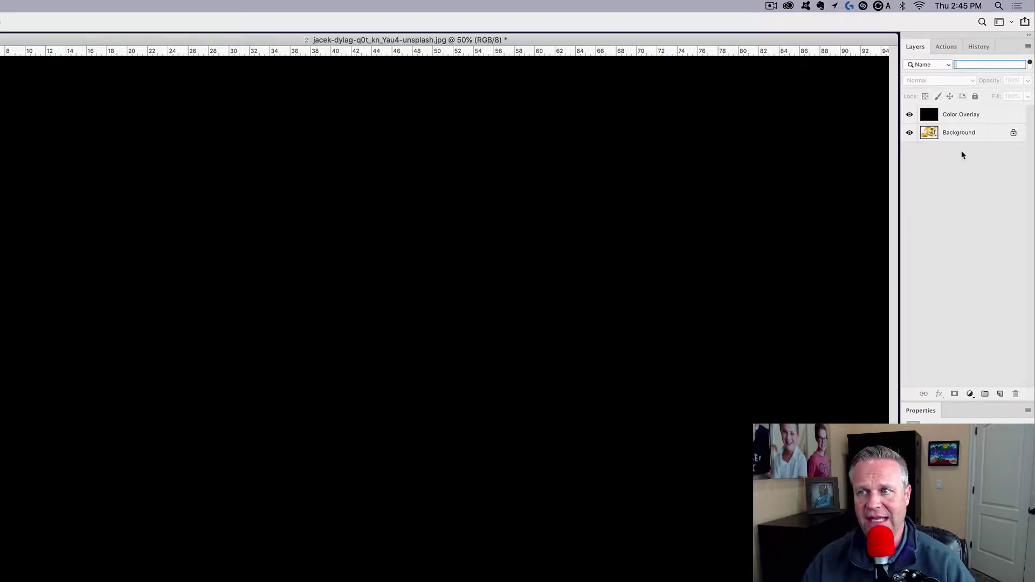
Select the Color Overlay layer and try its opacity at 11% and at 68%
{"action": "left_click", "coordinate": [962, 115]}
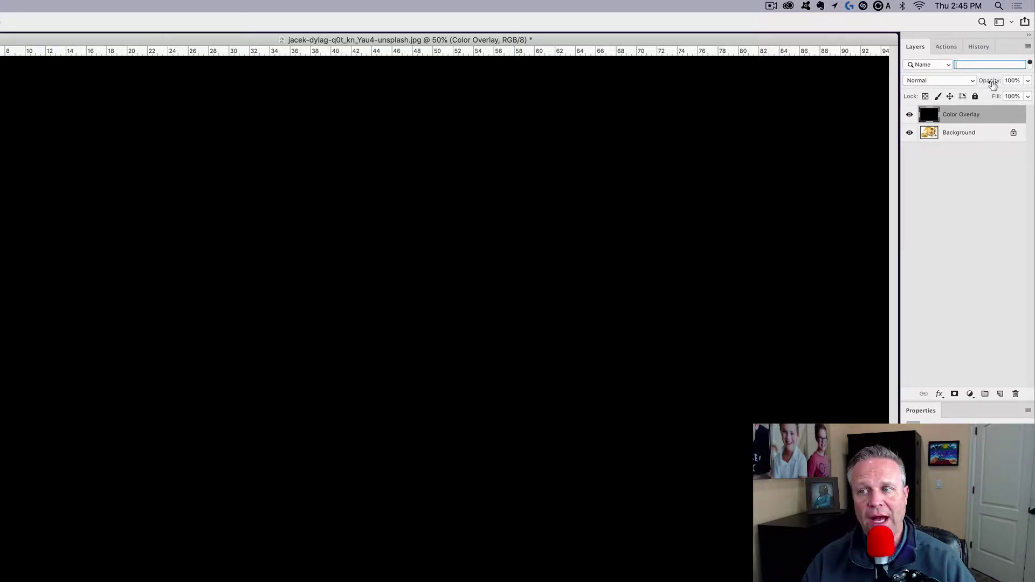
{"action": "left_click_drag", "start_coordinate": [996, 82], "coordinate": [947, 82]}
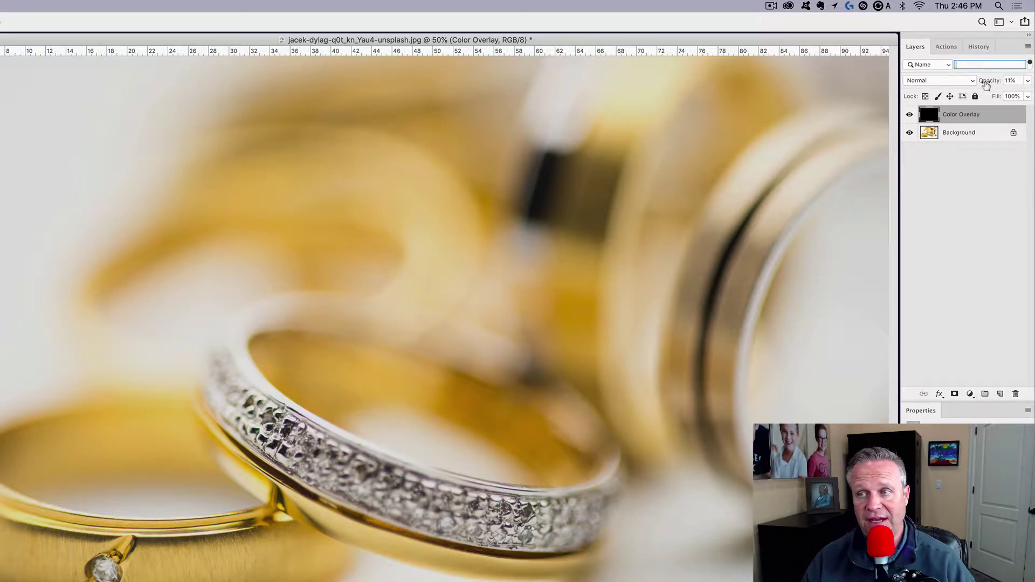
{"action": "left_click_drag", "start_coordinate": [985, 85], "coordinate": [1017, 83]}
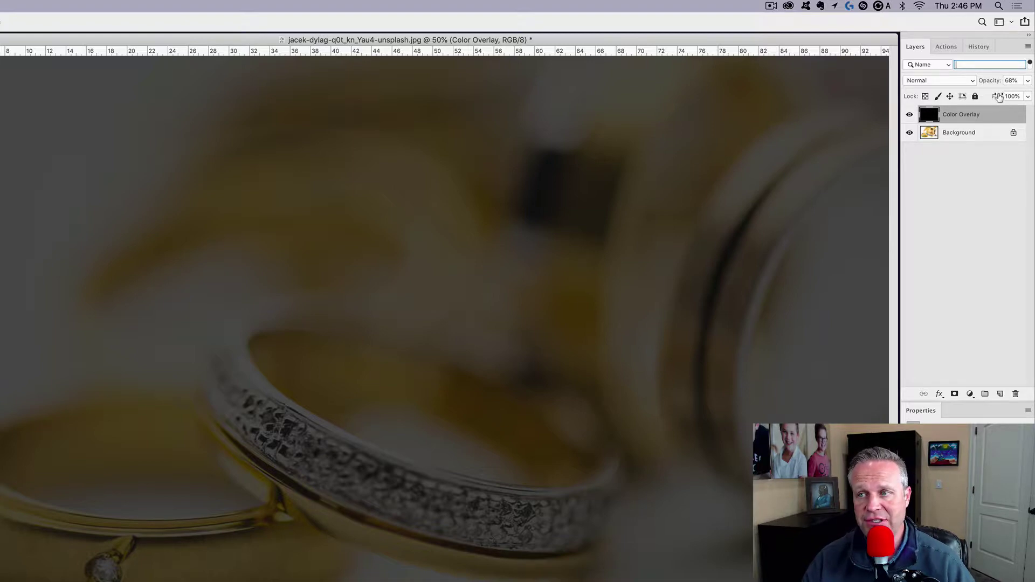
Set the Color Overlay layer's opacity to 50%
{"action": "left_click", "coordinate": [1011, 81]}
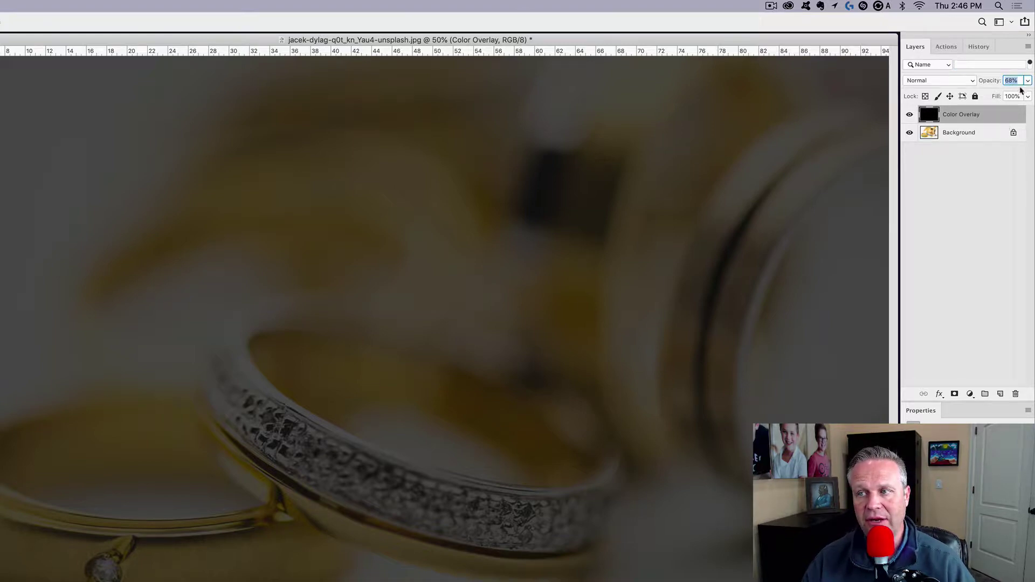
{"action": "left_click", "coordinate": [1028, 82]}
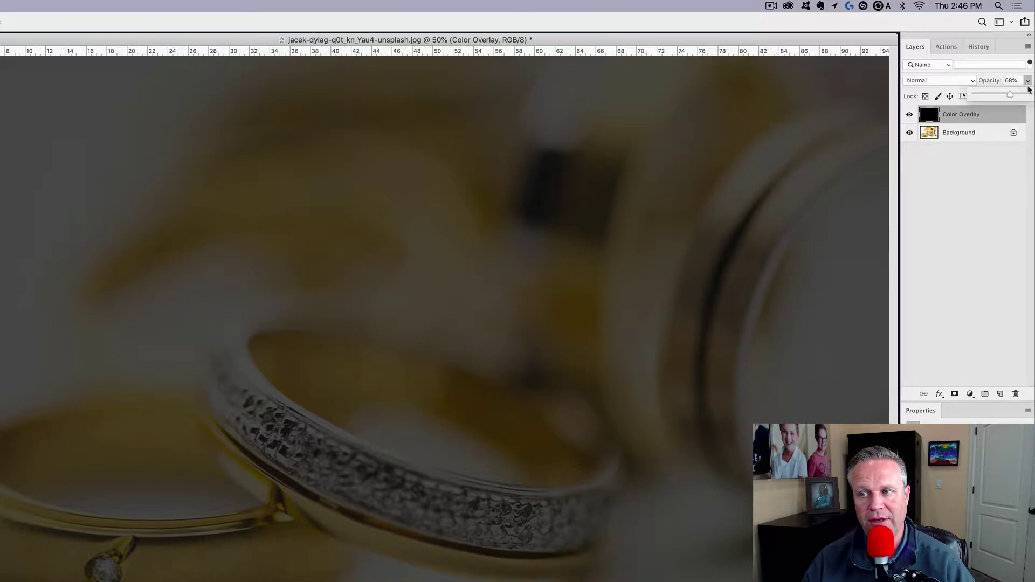
{"action": "mouse_move", "coordinate": [1010, 95]}
{"action": "left_mouse_down"}
{"action": "mouse_move", "coordinate": [986, 98]}
{"action": "mouse_move", "coordinate": [1006, 97]}
{"action": "left_mouse_up"}
{"action": "left_click", "coordinate": [1013, 81]}
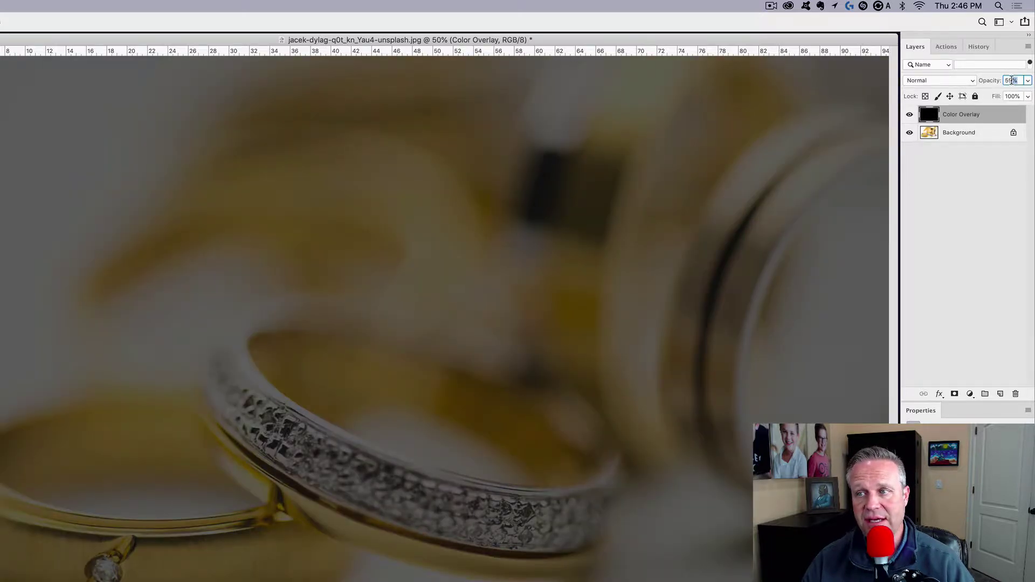
{"action": "left_click", "coordinate": [1005, 80]}
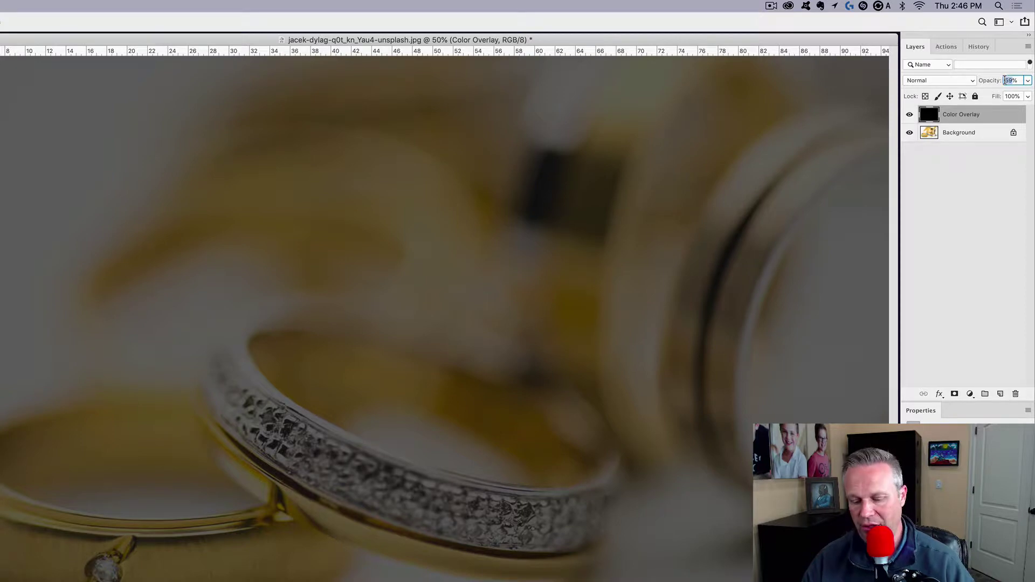
{"action": "type", "text": "50"}
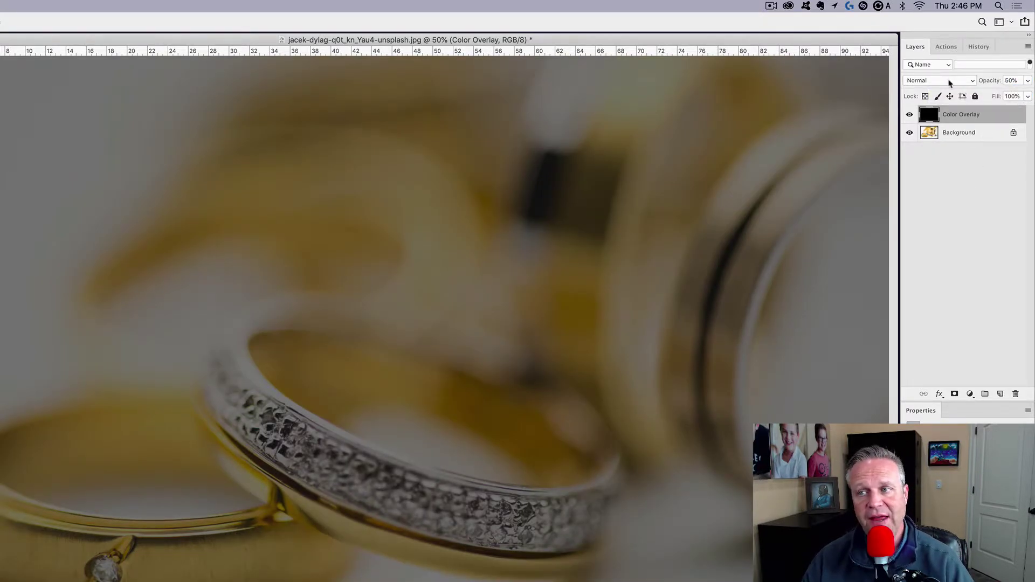
Try the Overlay, Difference and Hue blend modes on the Color Overlay layer and return it to Normal
{"action": "left_click", "coordinate": [950, 83]}
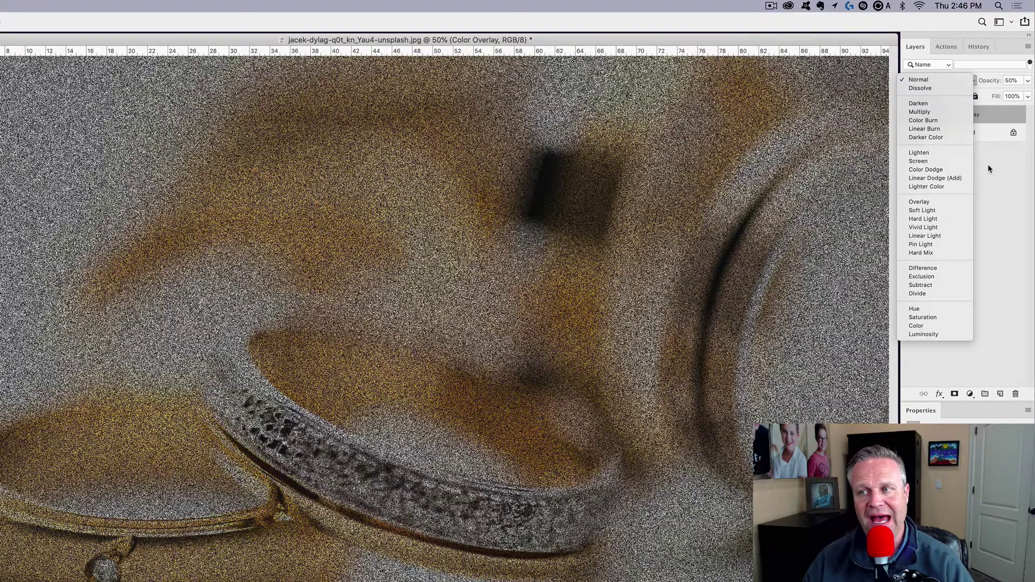
{"action": "left_click", "coordinate": [987, 164]}
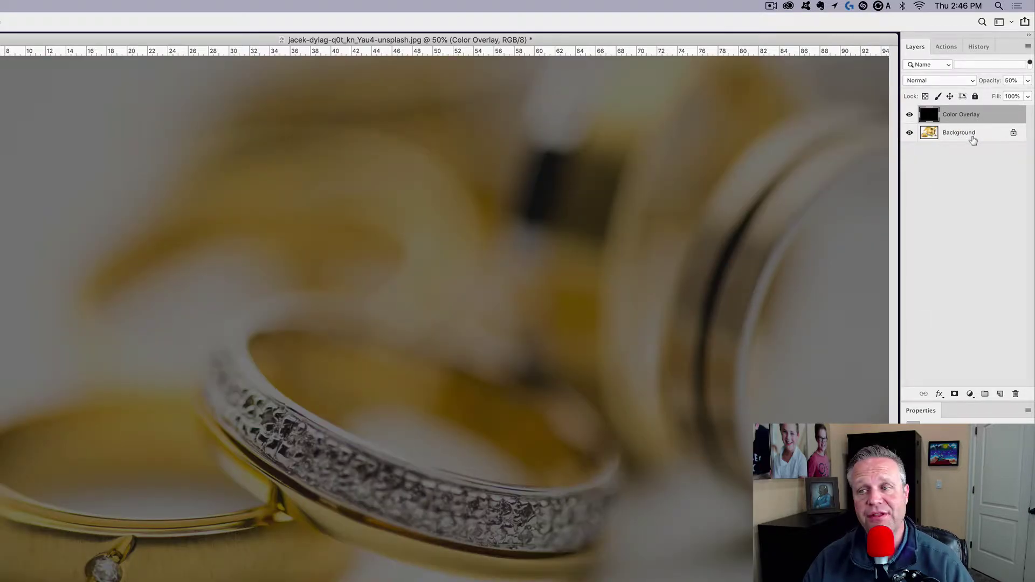
{"action": "left_click", "coordinate": [950, 82]}
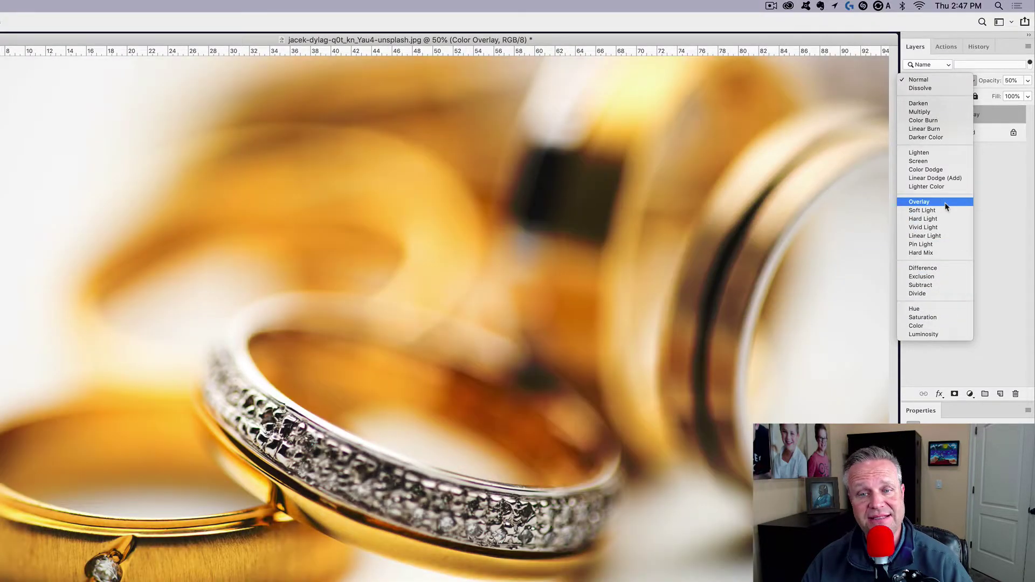
{"action": "left_click", "coordinate": [945, 203]}
{"action": "left_click", "coordinate": [937, 80]}
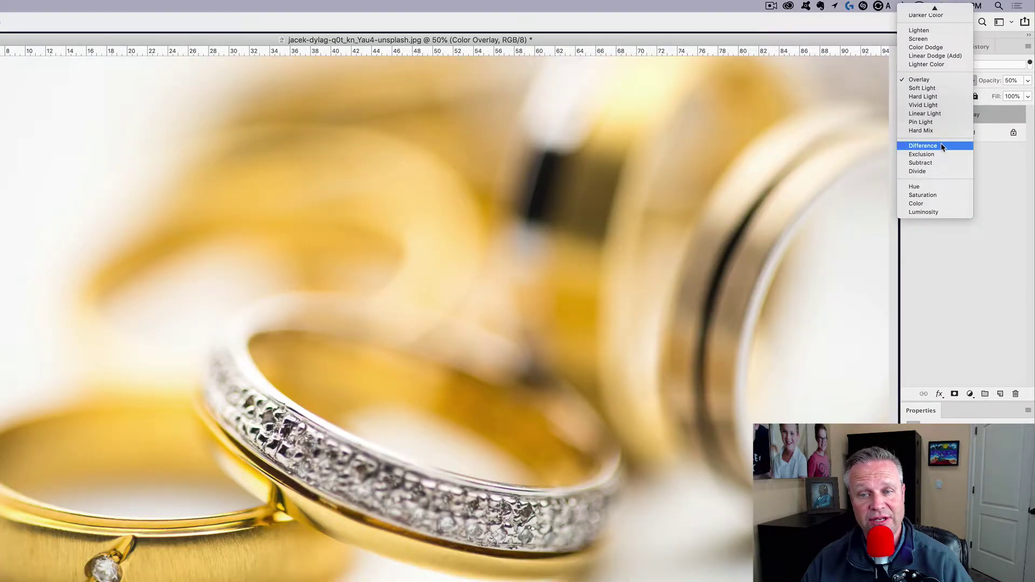
{"action": "left_click", "coordinate": [941, 146]}
{"action": "left_click", "coordinate": [942, 82]}
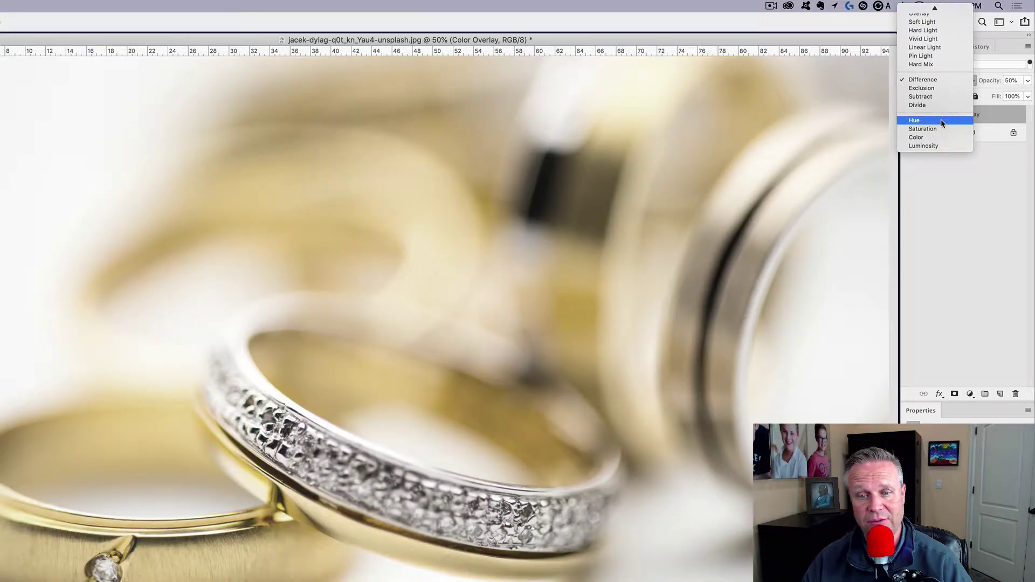
{"action": "left_click", "coordinate": [941, 121]}
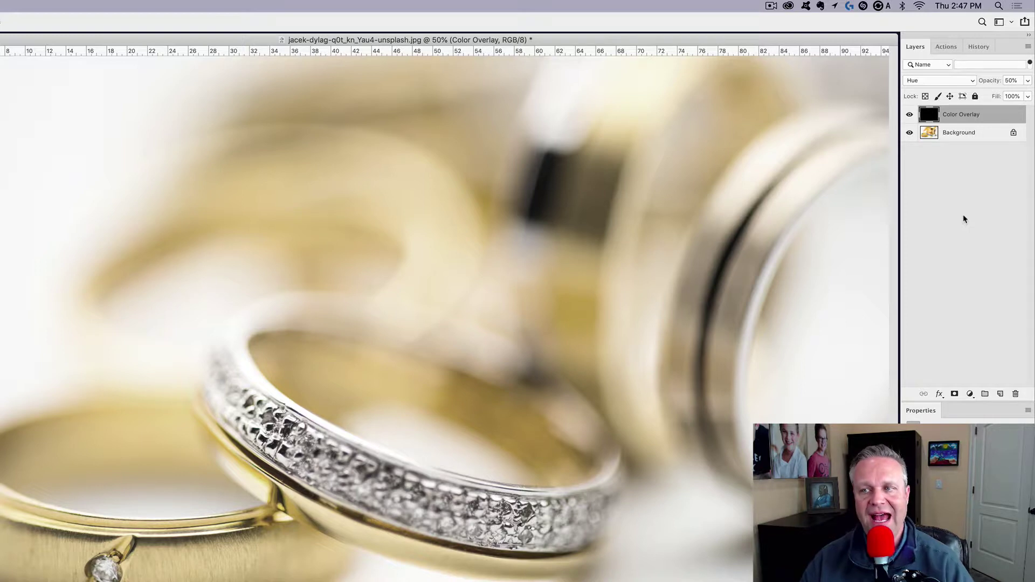
{"action": "left_click", "coordinate": [942, 83]}
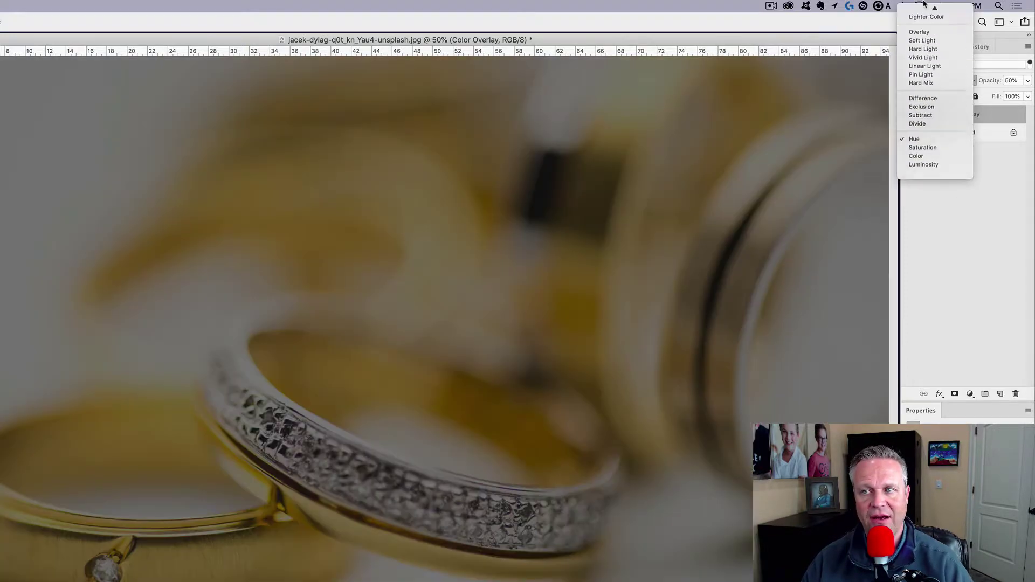
{"action": "left_click", "coordinate": [930, 9]}
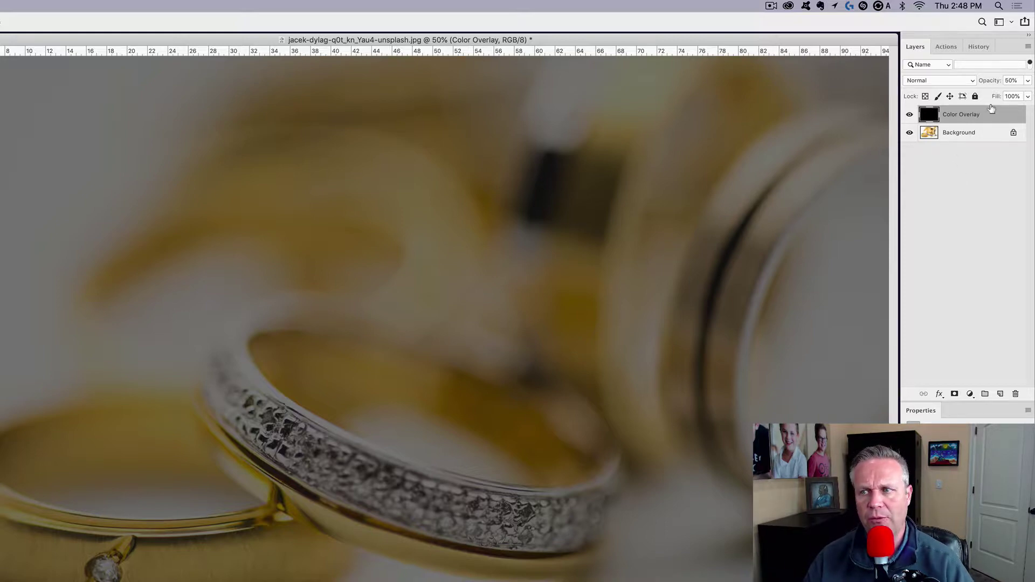
Lower the Color Overlay layer's opacity to 17% and keep that layer selected
{"action": "left_click_drag", "start_coordinate": [998, 85], "coordinate": [980, 84]}
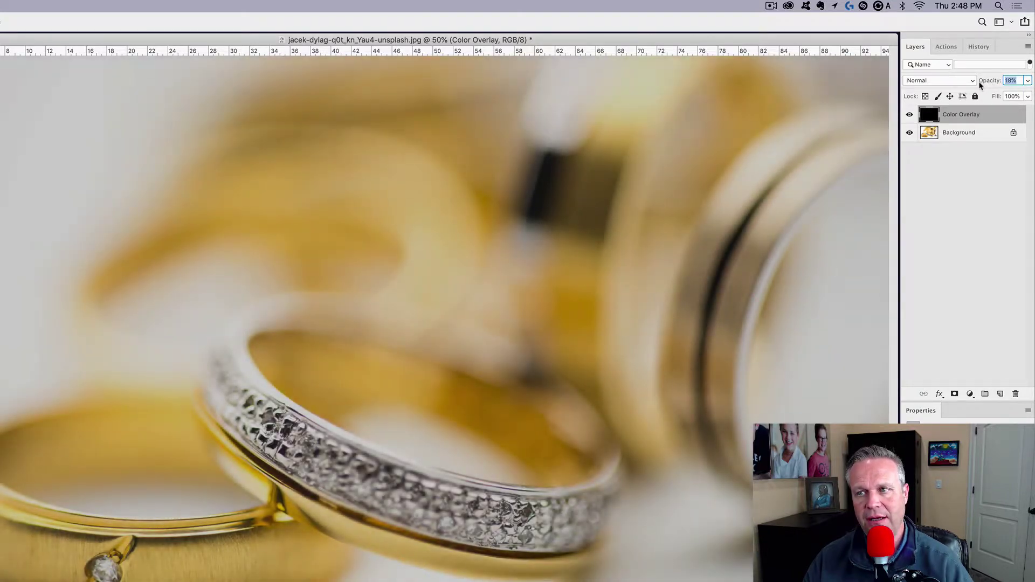
{"action": "left_click", "coordinate": [974, 214]}
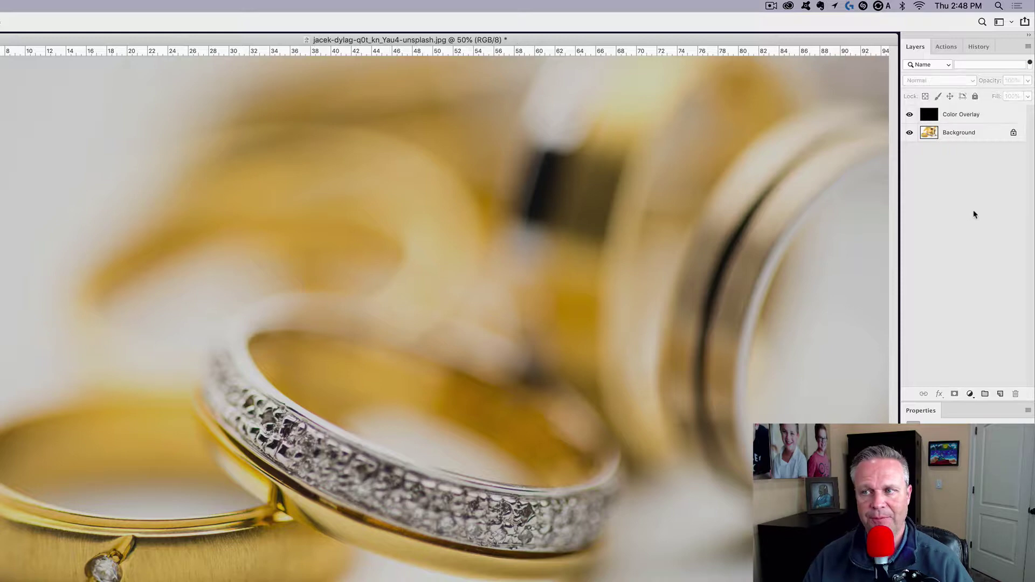
{"action": "left_click", "coordinate": [970, 114]}
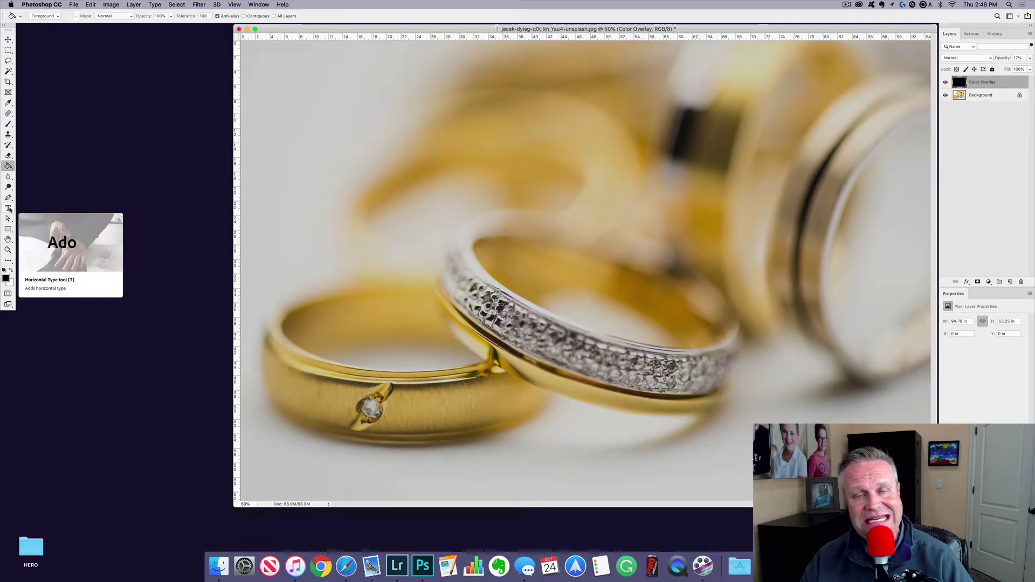
Activate the Horizontal Type tool and set its text color to white
{"action": "left_click", "coordinate": [10, 209]}
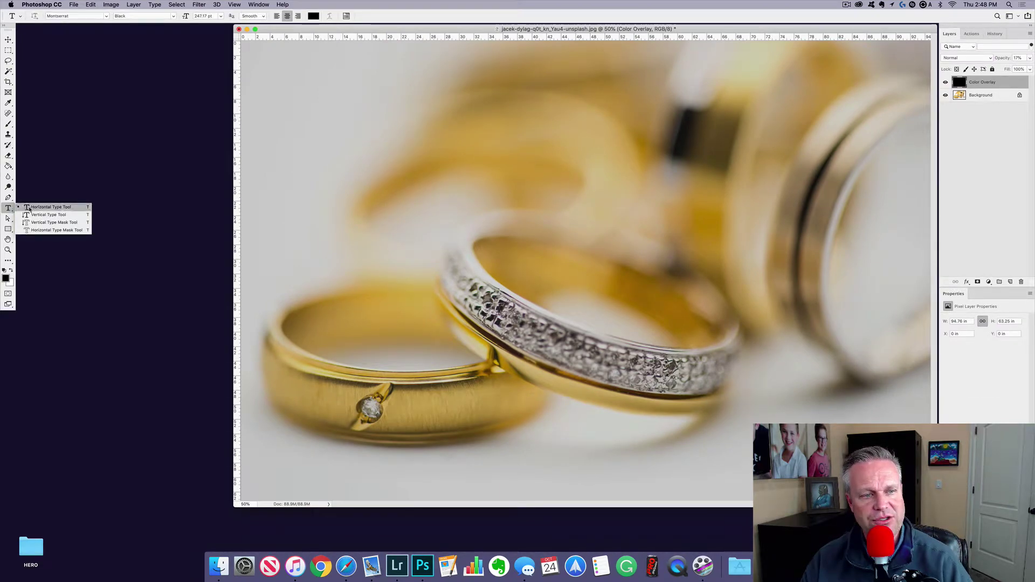
{"action": "left_click", "coordinate": [57, 208]}
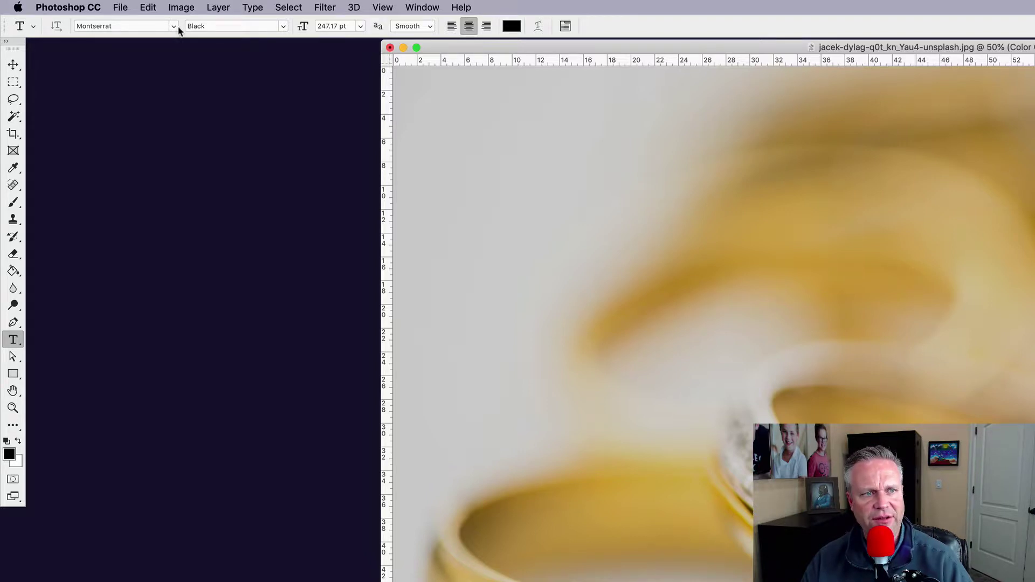
{"action": "left_click", "coordinate": [281, 27]}
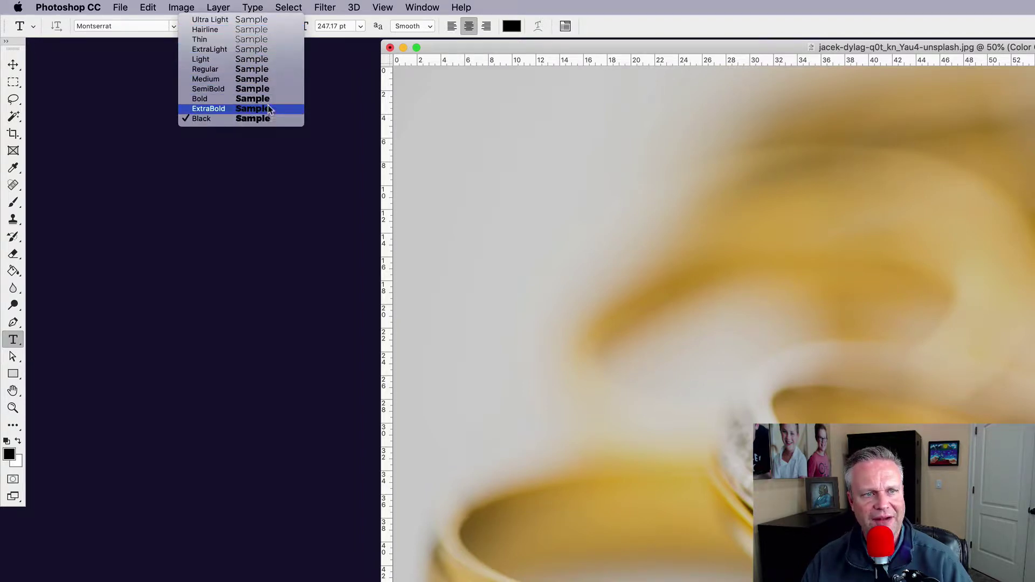
{"action": "left_click", "coordinate": [321, 41]}
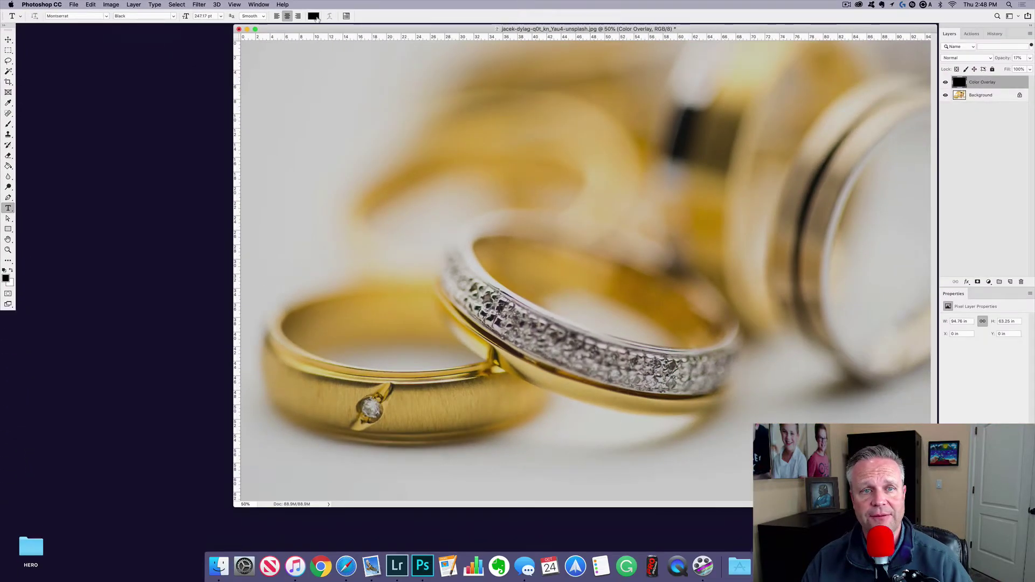
{"action": "left_click", "coordinate": [315, 16]}
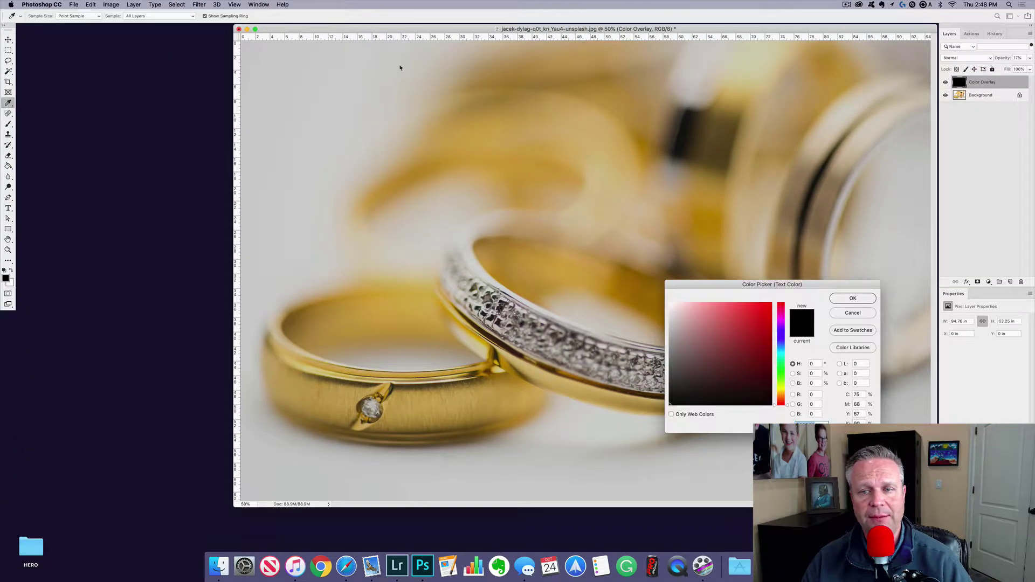
{"action": "left_click", "coordinate": [686, 310]}
{"action": "left_click_drag", "start_coordinate": [686, 310], "coordinate": [665, 296]}
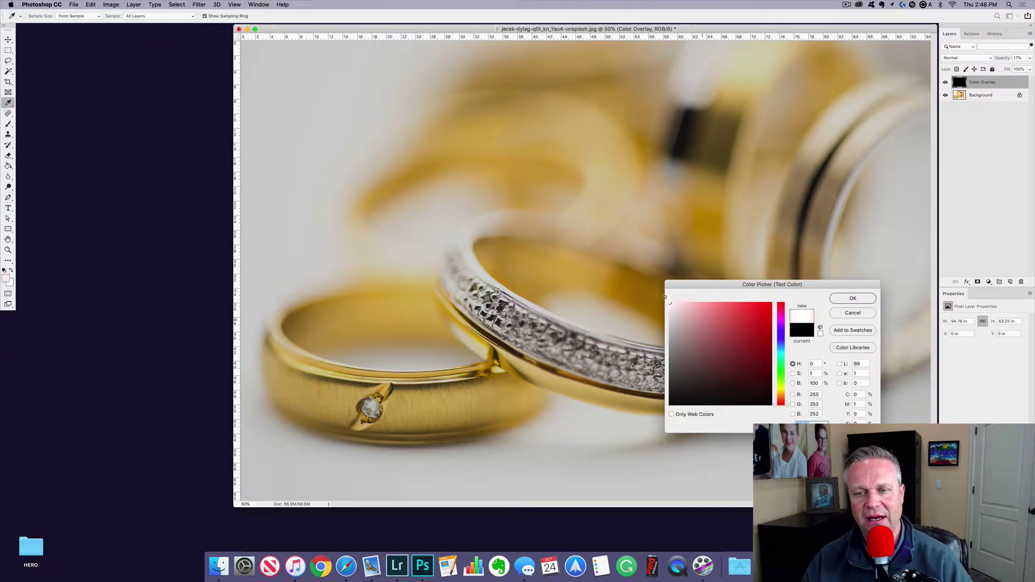
{"action": "left_click", "coordinate": [851, 299]}
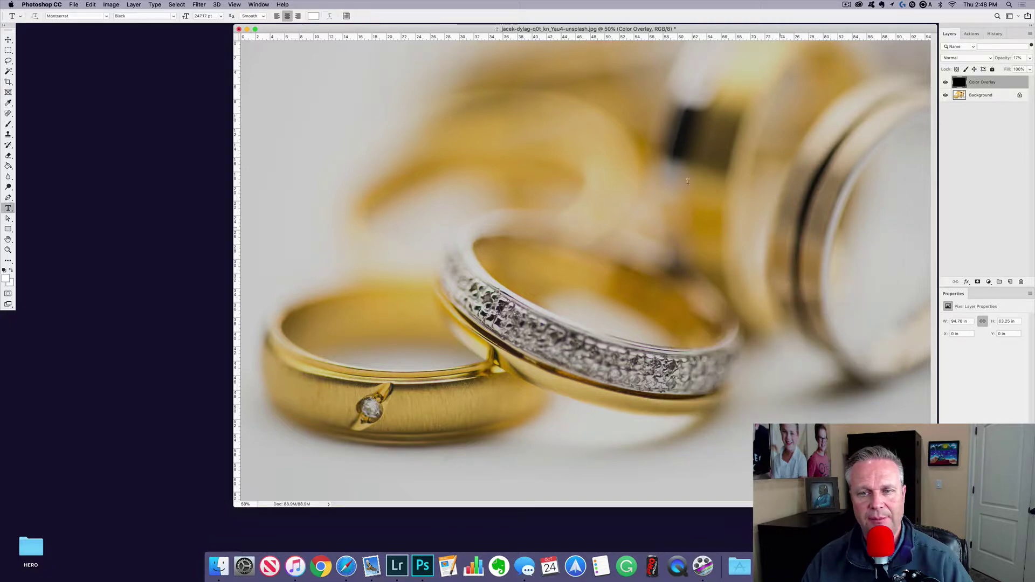
Add a text layer reading "Sale Today!" over the blurred ring in the upper part of the photo
{"action": "left_click", "coordinate": [473, 157]}
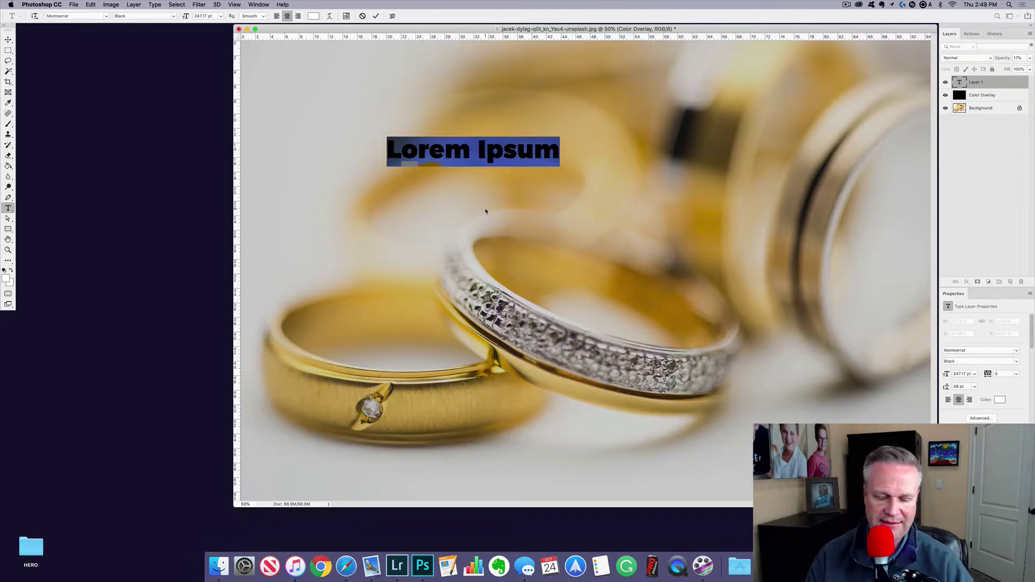
{"action": "type", "text": "TSale Toda"}
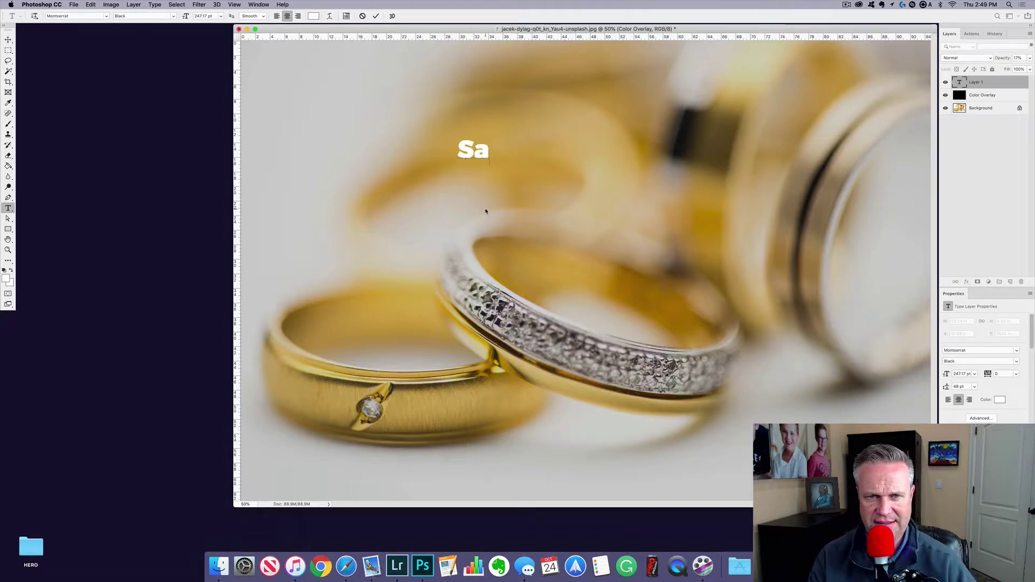
{"action": "type", "text": "t"}
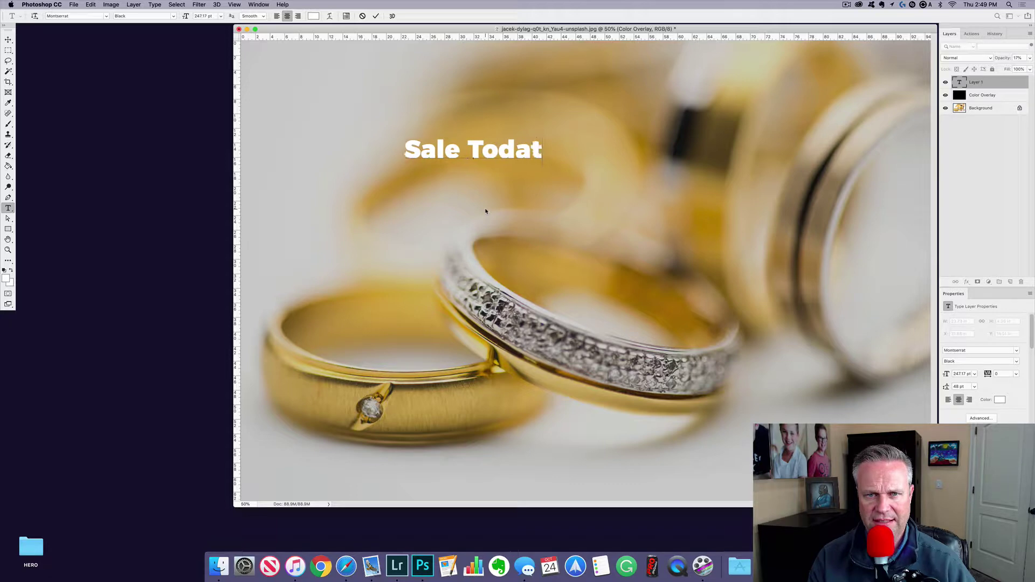
{"action": "key", "text": "BackSpace"}
{"action": "type", "text": "Y!"}
{"action": "key", "text": "BackSpace"}
{"action": "key", "text": "BackSpace"}
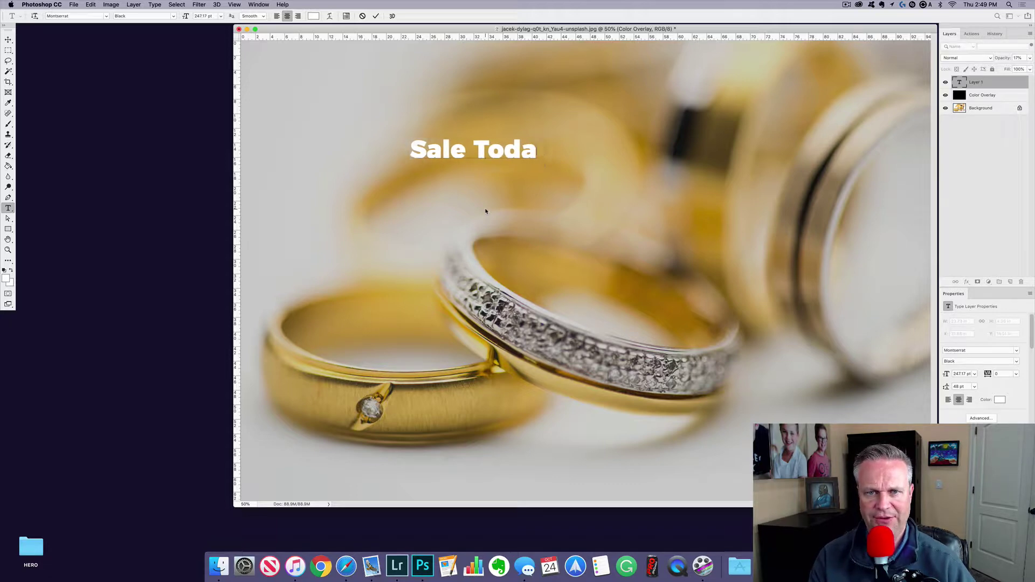
{"action": "type", "text": "Y"}
{"action": "key", "text": "BackSpace"}
{"action": "type", "text": "y!"}
Select the whole "Sale Today!" text, enlarge its font size to 533.17 pt and commit the text edit
{"action": "key", "text": "super+a"}
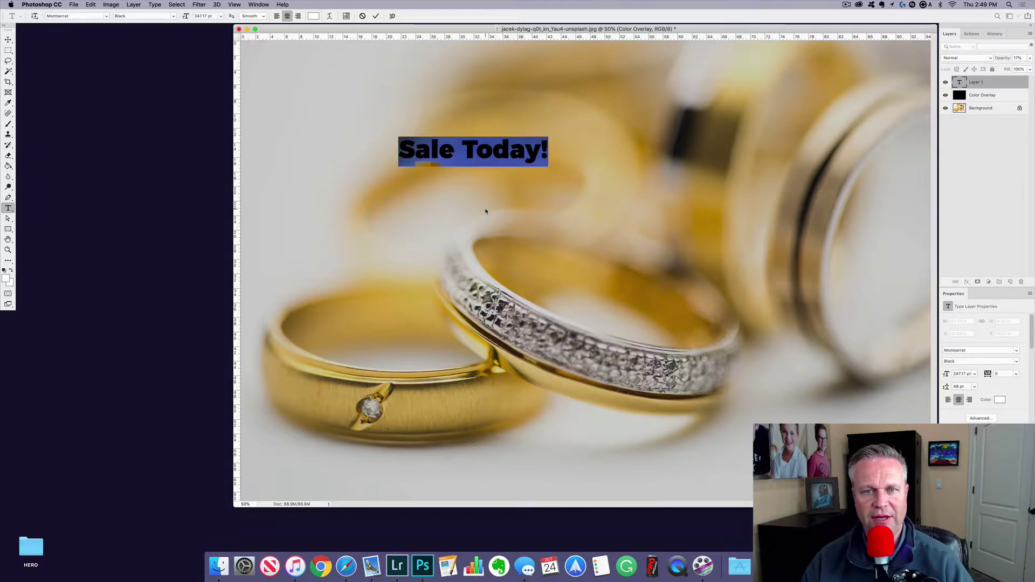
{"action": "left_click", "coordinate": [527, 148]}
{"action": "key", "text": "super+a"}
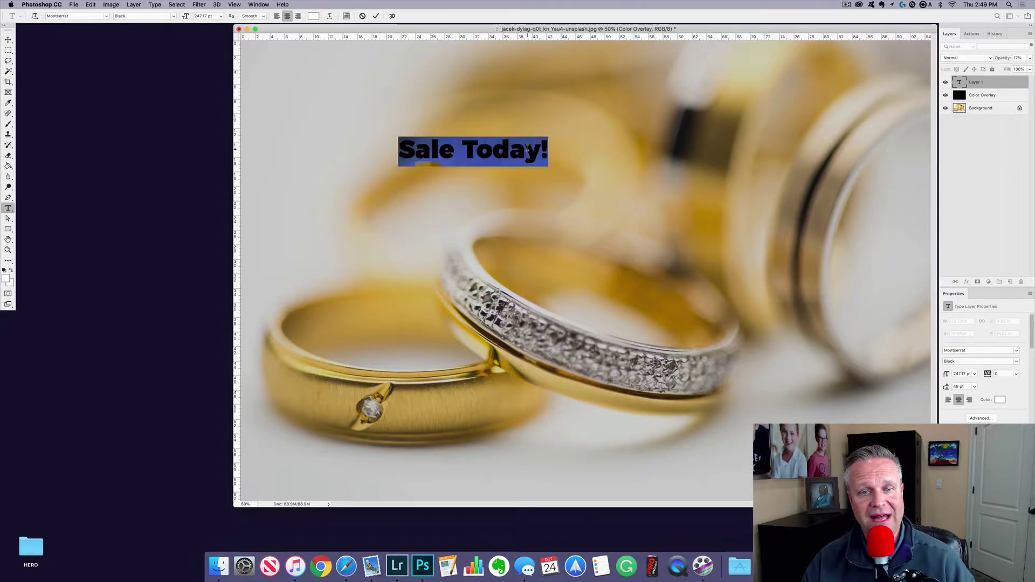
{"action": "left_click", "coordinate": [527, 148]}
{"action": "triple_click", "coordinate": [493, 150]}
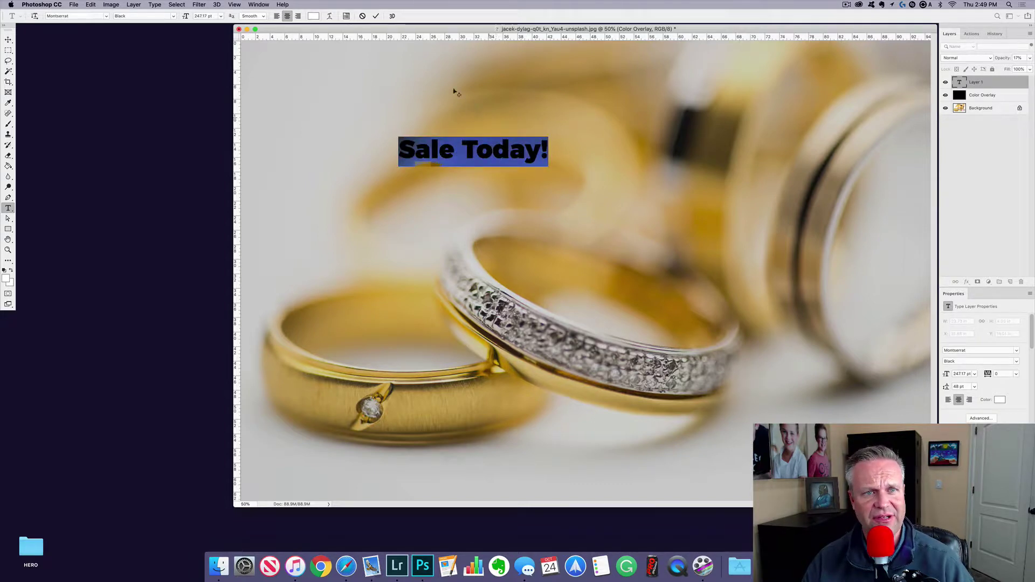
{"action": "left_click", "coordinate": [221, 16]}
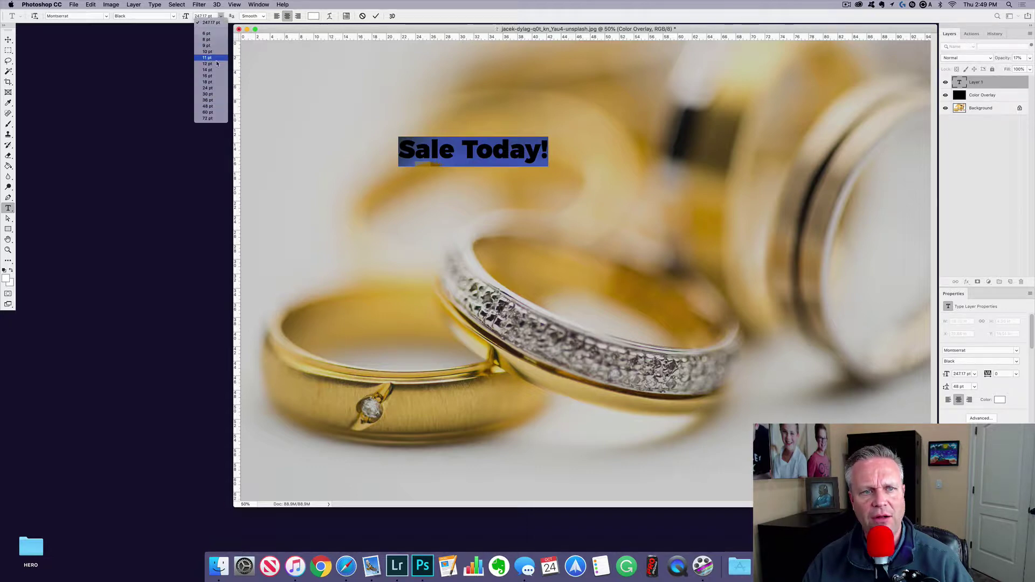
{"action": "key", "text": "Escape"}
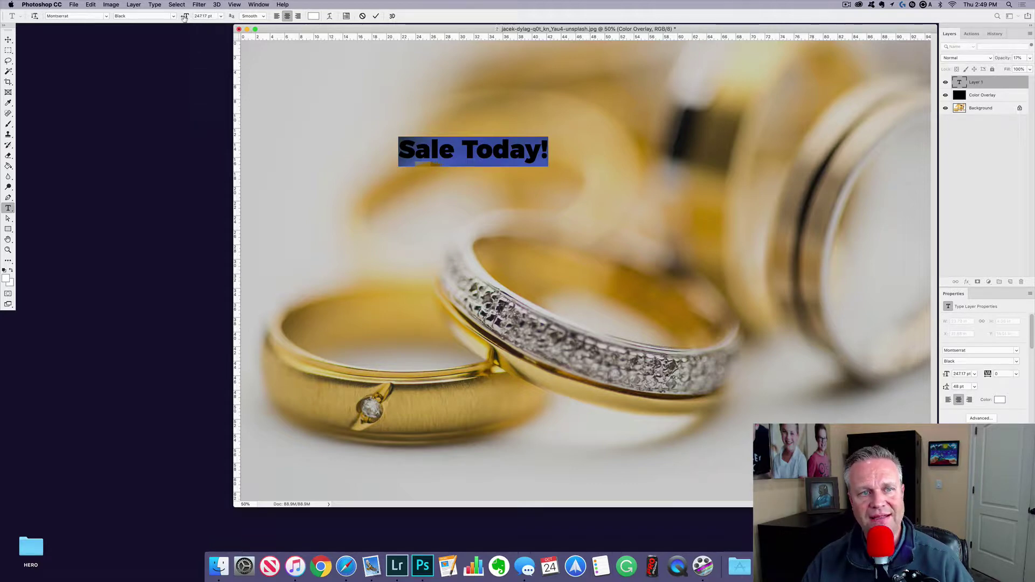
{"action": "left_click_drag", "start_coordinate": [185, 16], "coordinate": [300, 20]}
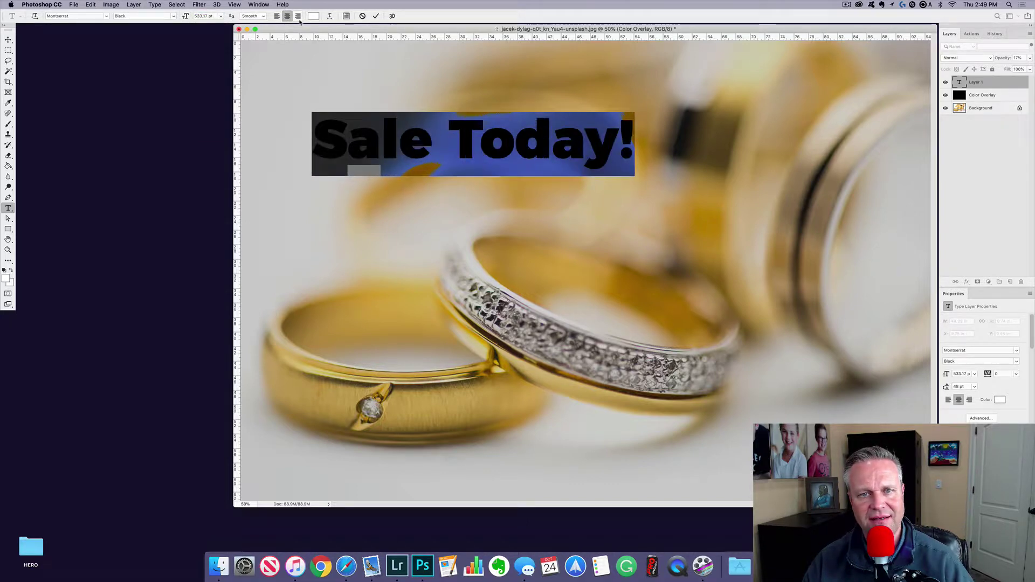
{"action": "left_click", "coordinate": [376, 16]}
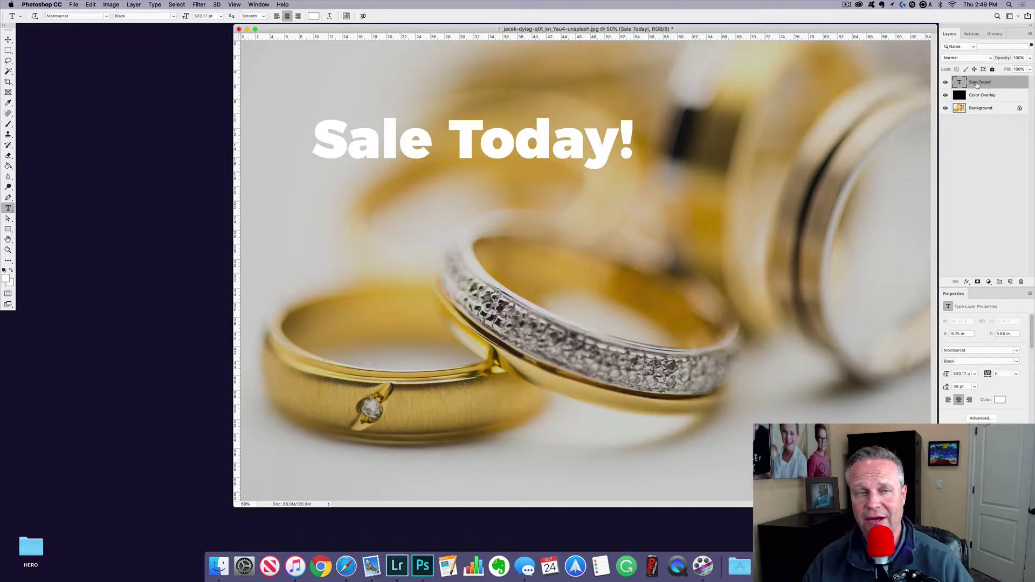
Move the "Sale Today!" text to about X 28.3 in, Y 4.4 in near the photo's upper edge, with its blend mode set to Overlay
{"action": "left_click", "coordinate": [8, 40]}
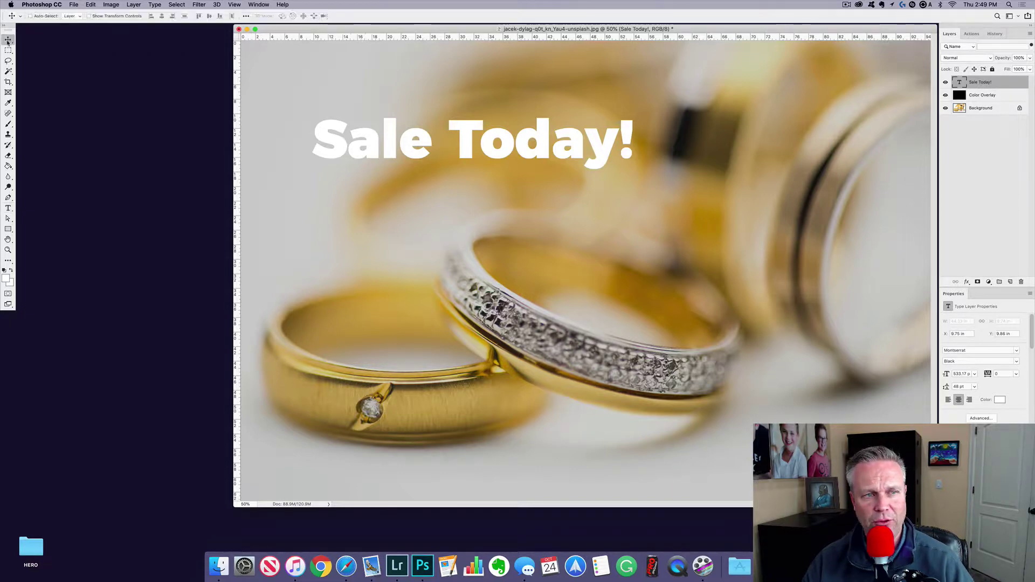
{"action": "left_click_drag", "start_coordinate": [484, 141], "coordinate": [587, 118]}
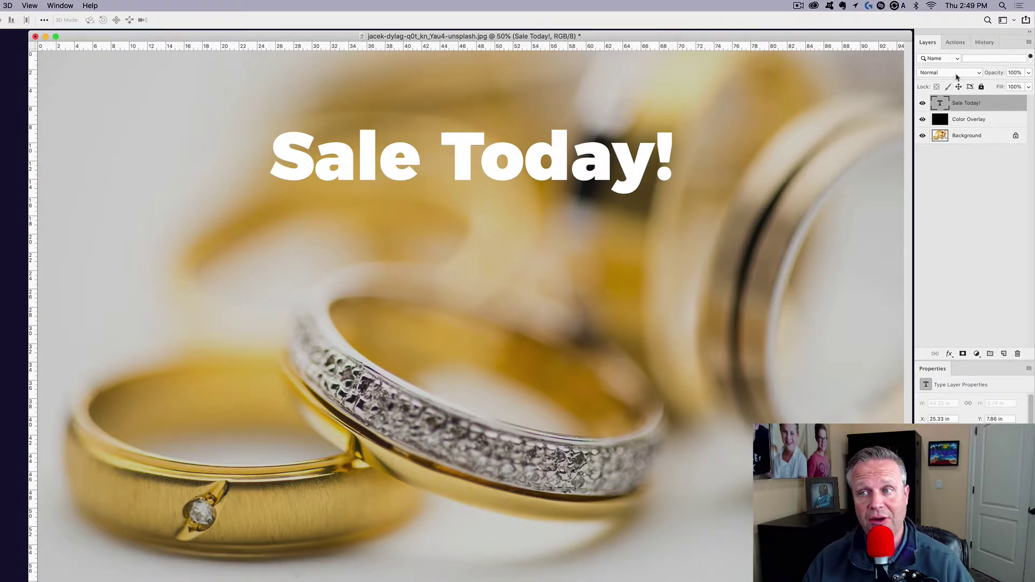
{"action": "left_click", "coordinate": [956, 75]}
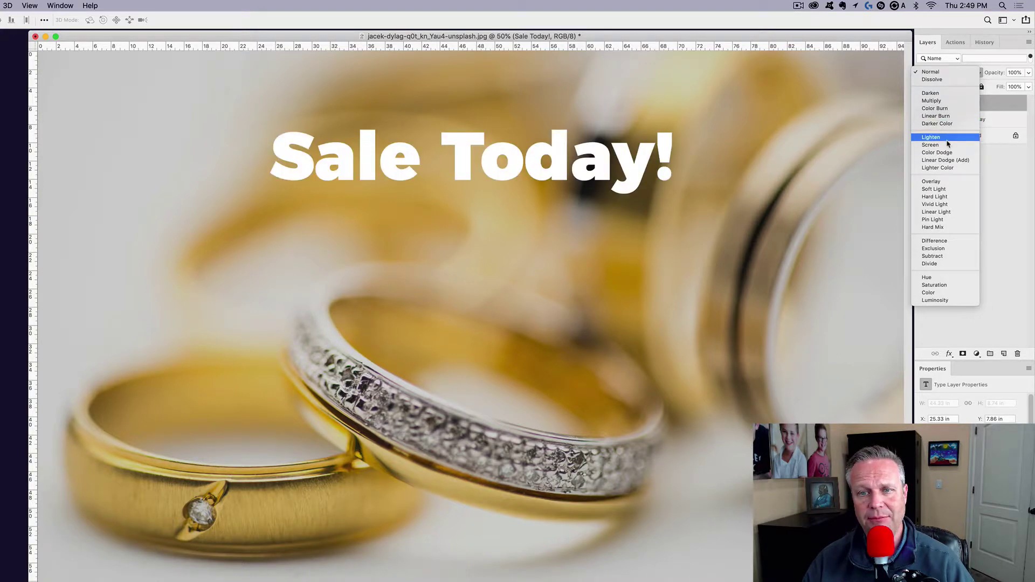
{"action": "left_click", "coordinate": [952, 183]}
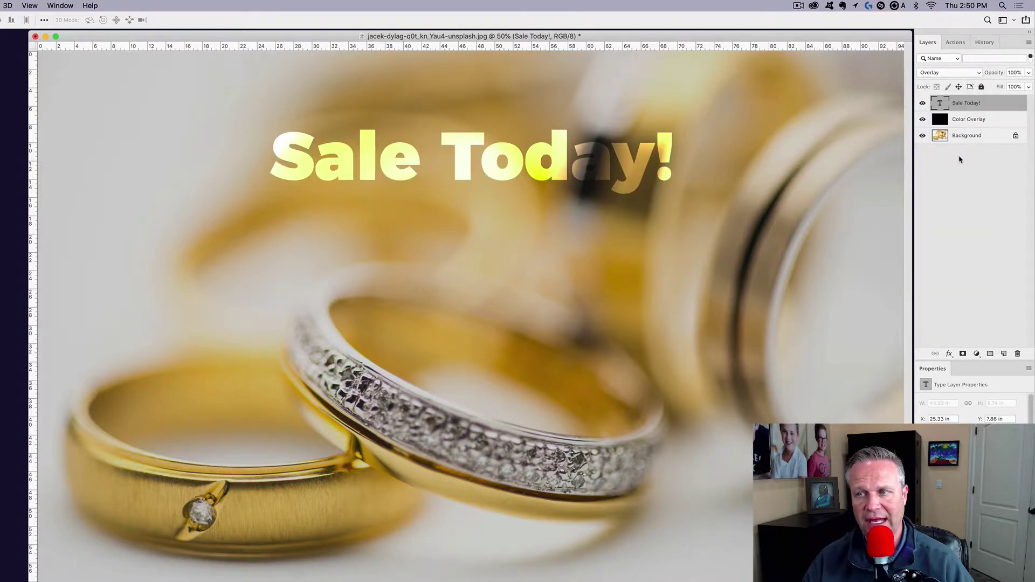
{"action": "left_click_drag", "start_coordinate": [626, 158], "coordinate": [653, 133]}
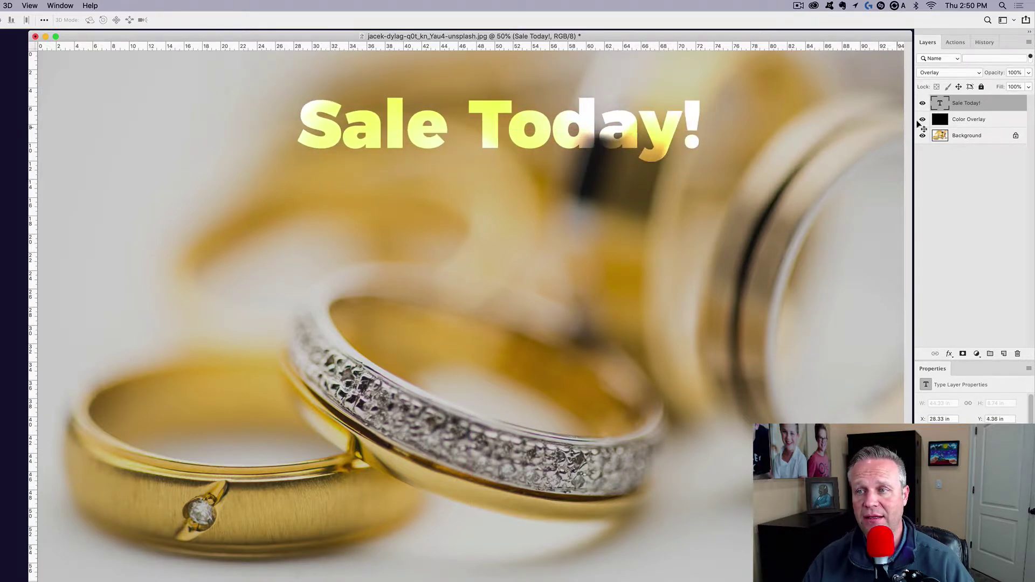
Set the "Sale Today!" layer's blend mode to Normal and deselect the layer
{"action": "left_click", "coordinate": [955, 76]}
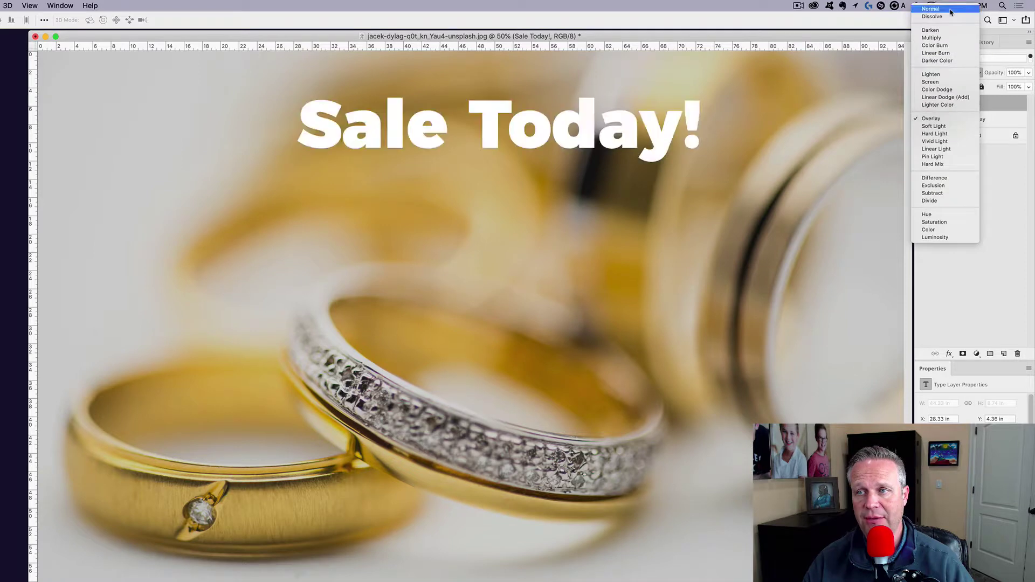
{"action": "left_click", "coordinate": [949, 9]}
{"action": "left_click", "coordinate": [974, 186]}
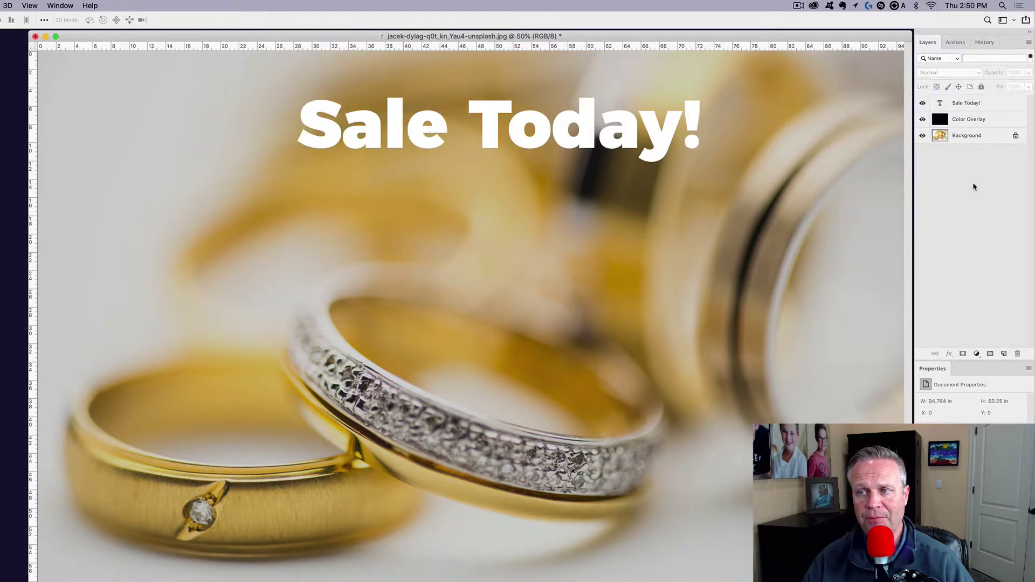
Add a Drop Shadow with 54% opacity and 55 px distance to the "Sale Today!" layer, and toggle the effect off and on
{"action": "left_click", "coordinate": [982, 106]}
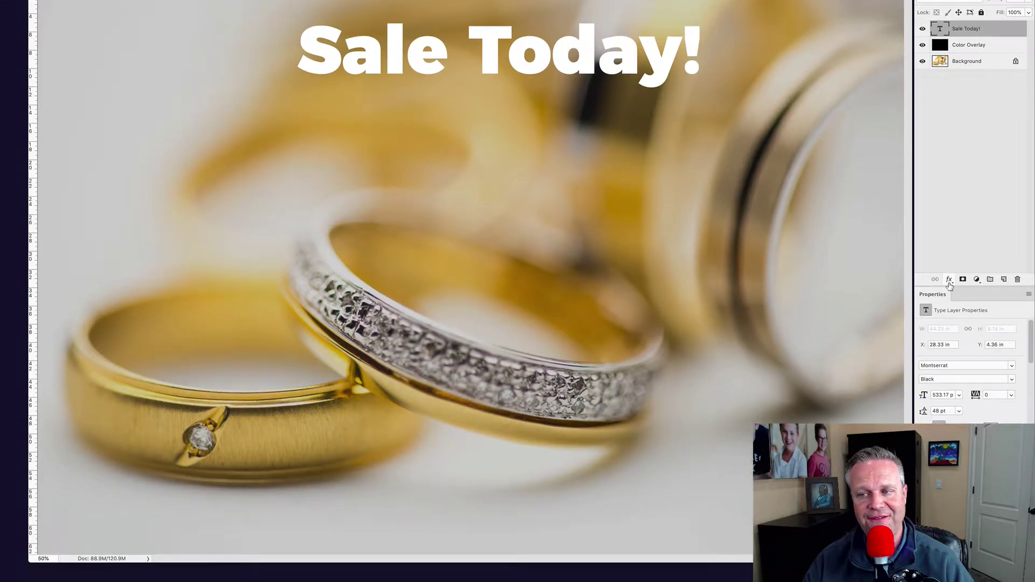
{"action": "left_click", "coordinate": [949, 280]}
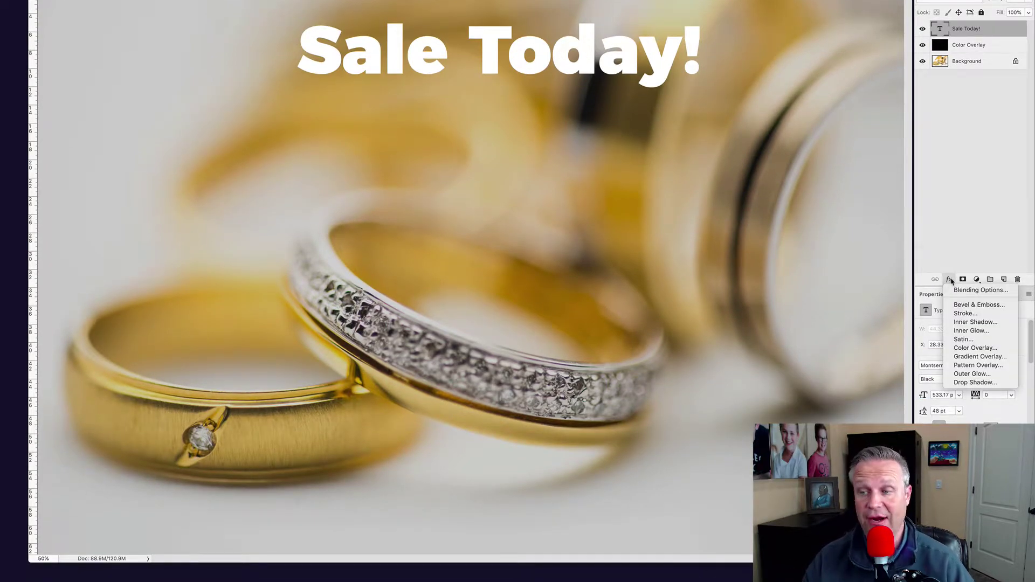
{"action": "left_click", "coordinate": [976, 383]}
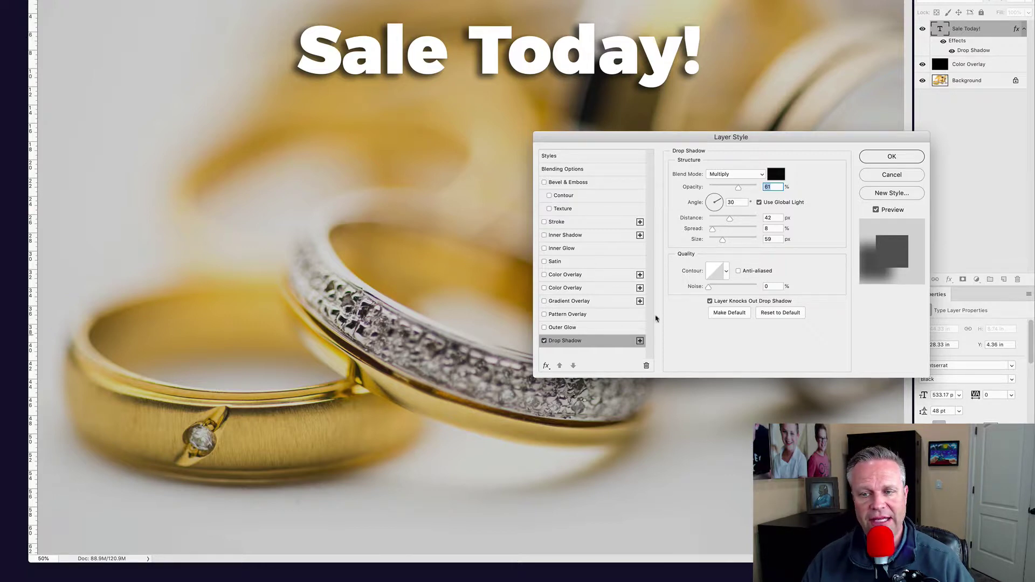
{"action": "left_click_drag", "start_coordinate": [738, 189], "coordinate": [735, 221]}
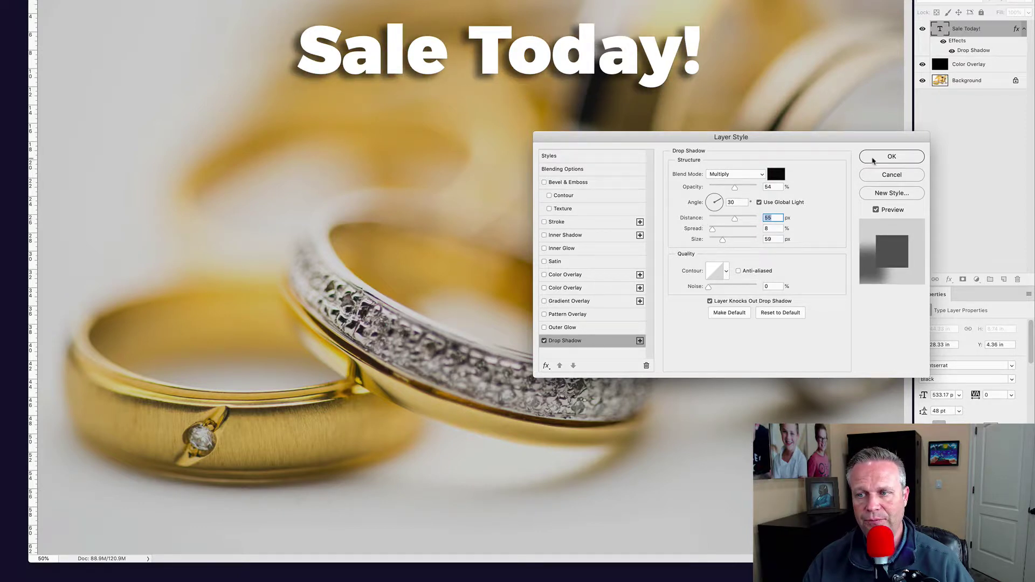
{"action": "left_click", "coordinate": [891, 157]}
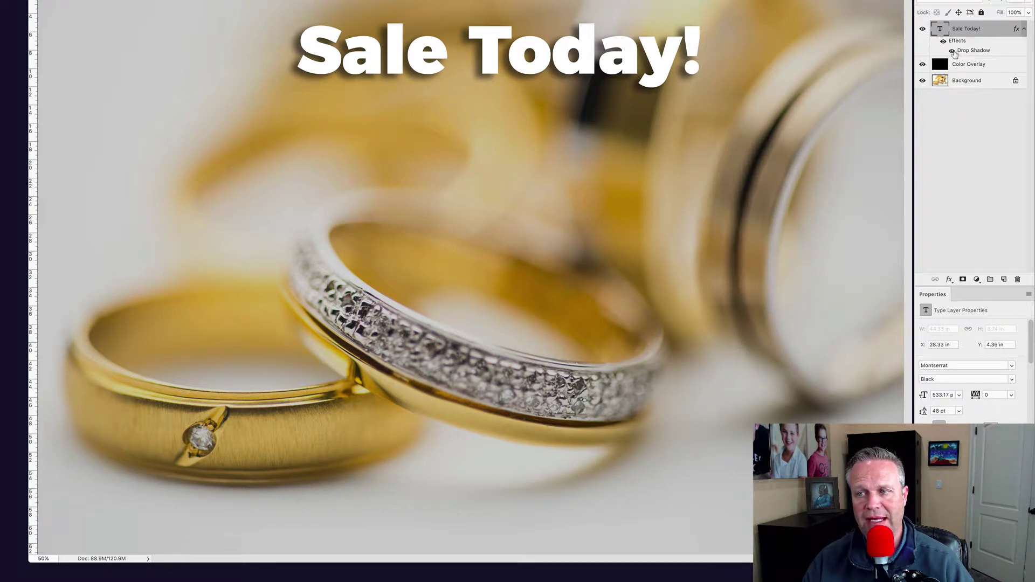
{"action": "left_click", "coordinate": [952, 51]}
{"action": "left_click", "coordinate": [952, 52]}
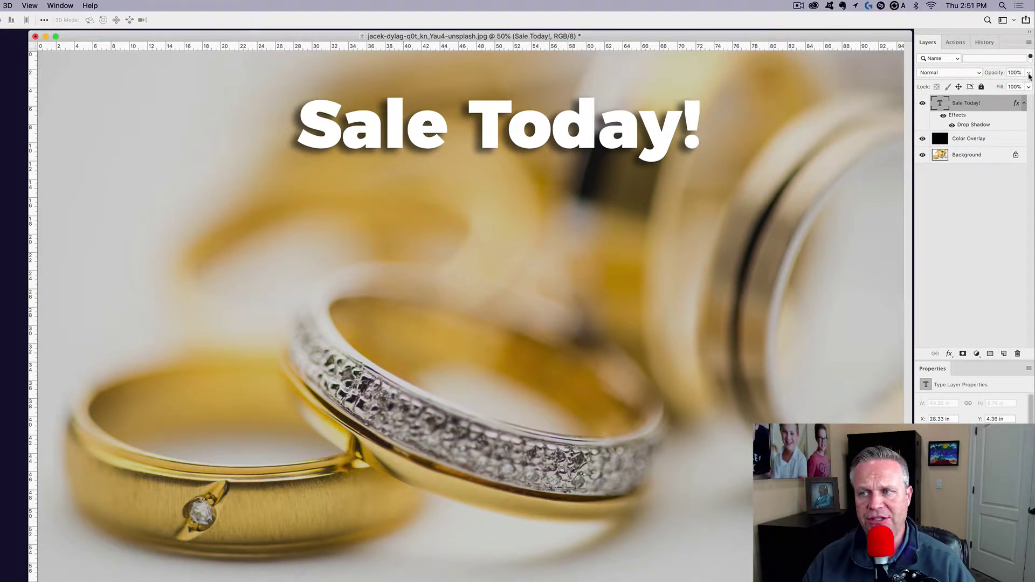
Try a lower opacity on the "Sale Today!" layer and return it to 100%
{"action": "left_click", "coordinate": [1028, 72]}
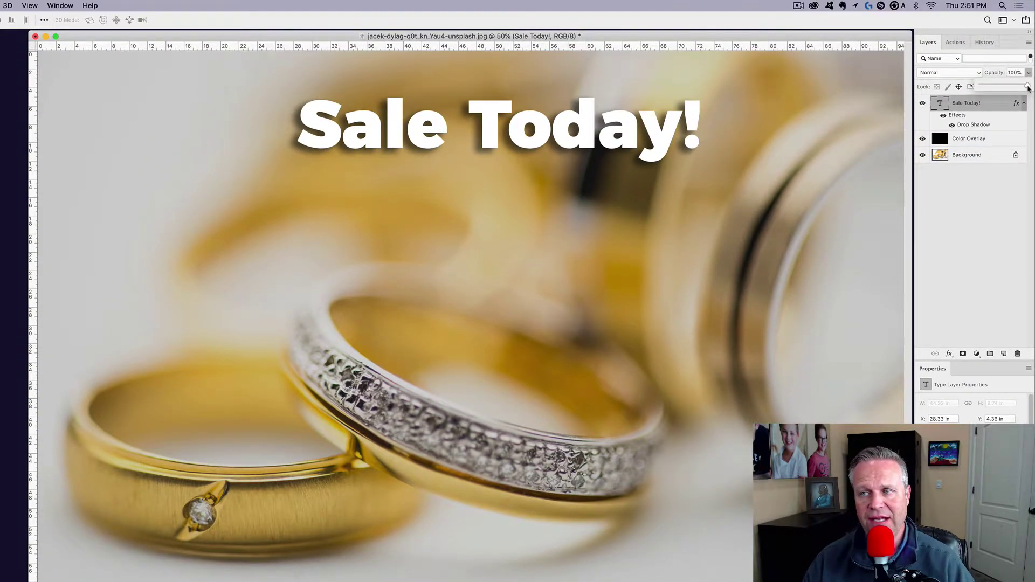
{"action": "left_click_drag", "start_coordinate": [1024, 87], "coordinate": [1000, 88]}
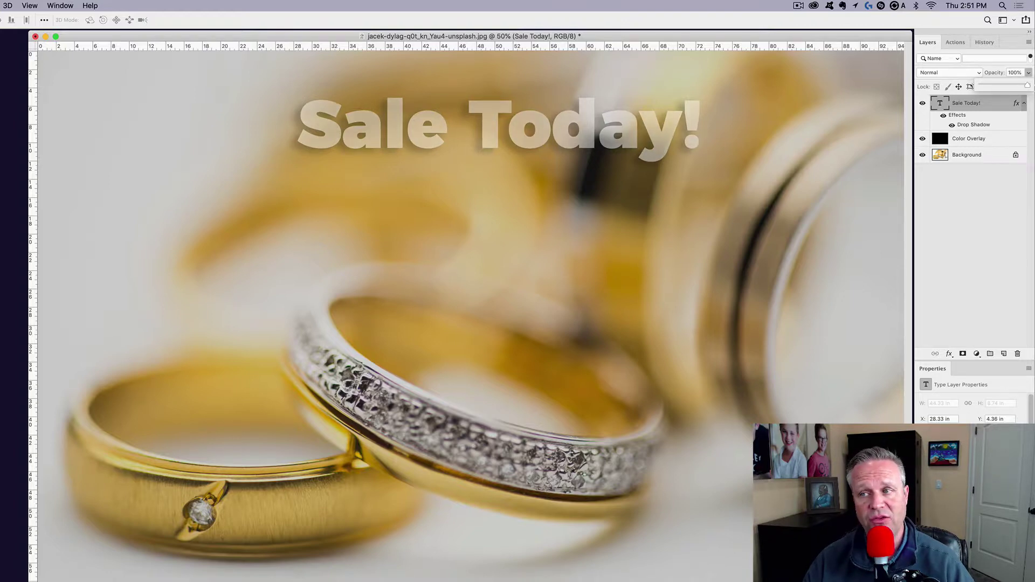
{"action": "left_click", "coordinate": [1005, 172]}
{"action": "left_click", "coordinate": [995, 104]}
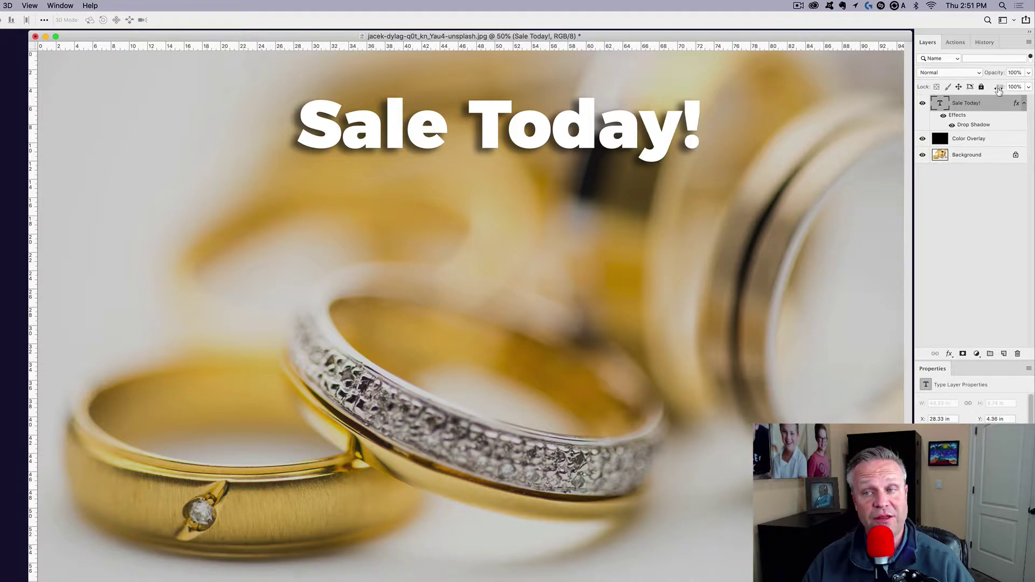
Try a 0% Fill on the "Sale Today!" layer, return it to 100% and deselect the layer
{"action": "left_click", "coordinate": [1028, 87]}
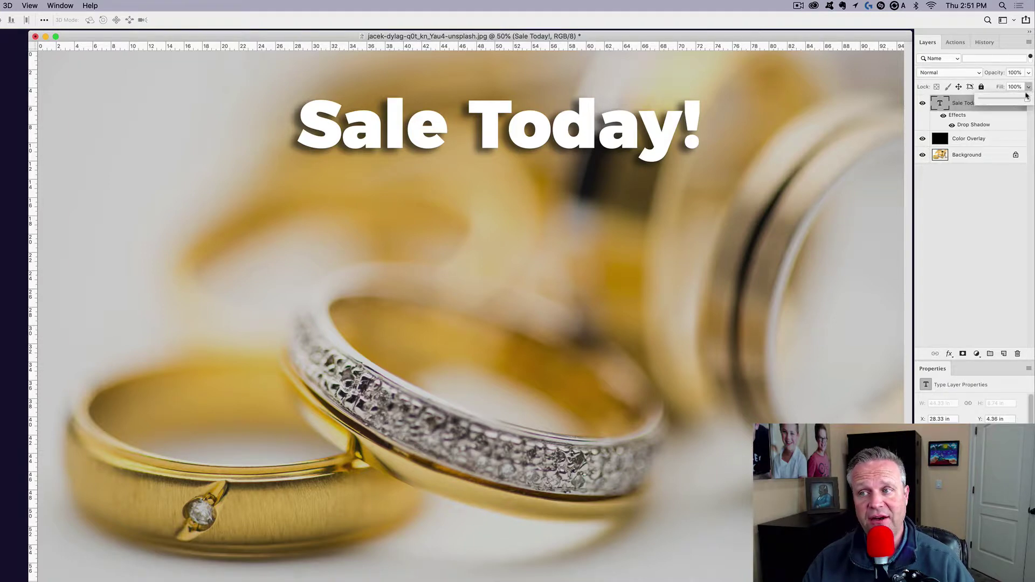
{"action": "left_click_drag", "start_coordinate": [1027, 103], "coordinate": [972, 103]}
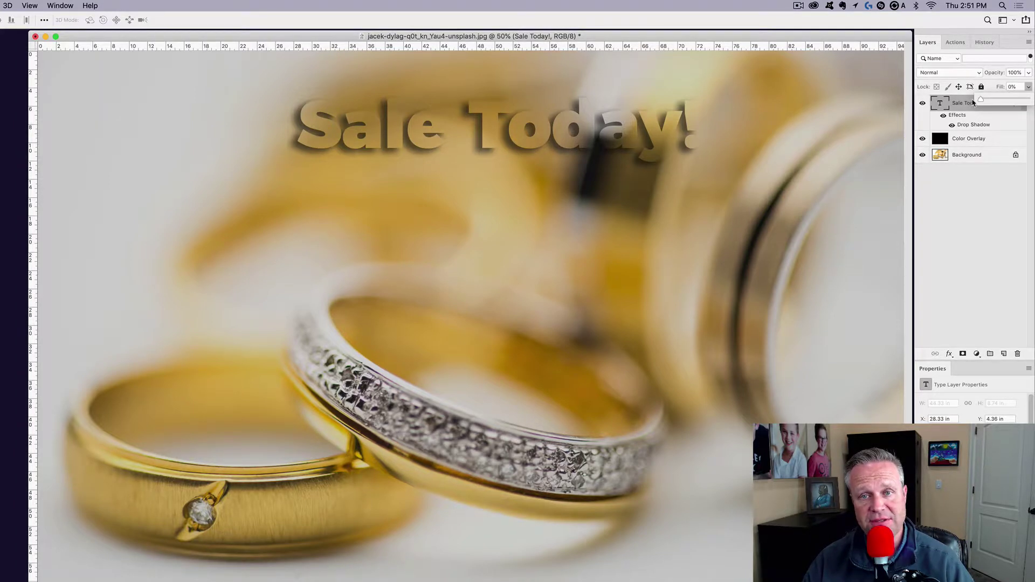
{"action": "left_click_drag", "start_coordinate": [974, 103], "coordinate": [1030, 99]}
{"action": "left_click", "coordinate": [1028, 74]}
{"action": "left_click", "coordinate": [993, 200]}
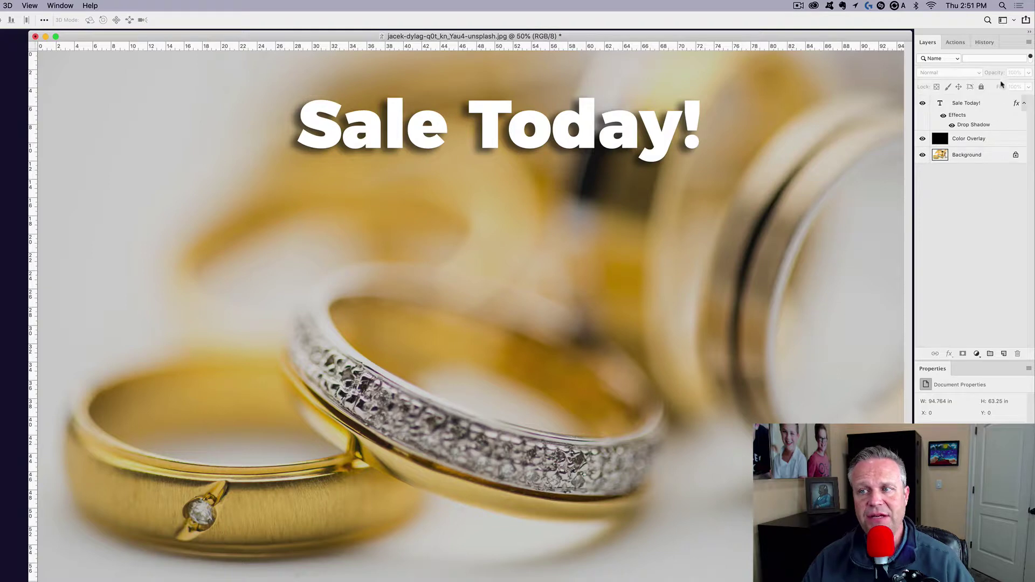
Lock all attributes of the "Sale Today!" layer and try to move its text on the canvas
{"action": "left_click", "coordinate": [989, 122]}
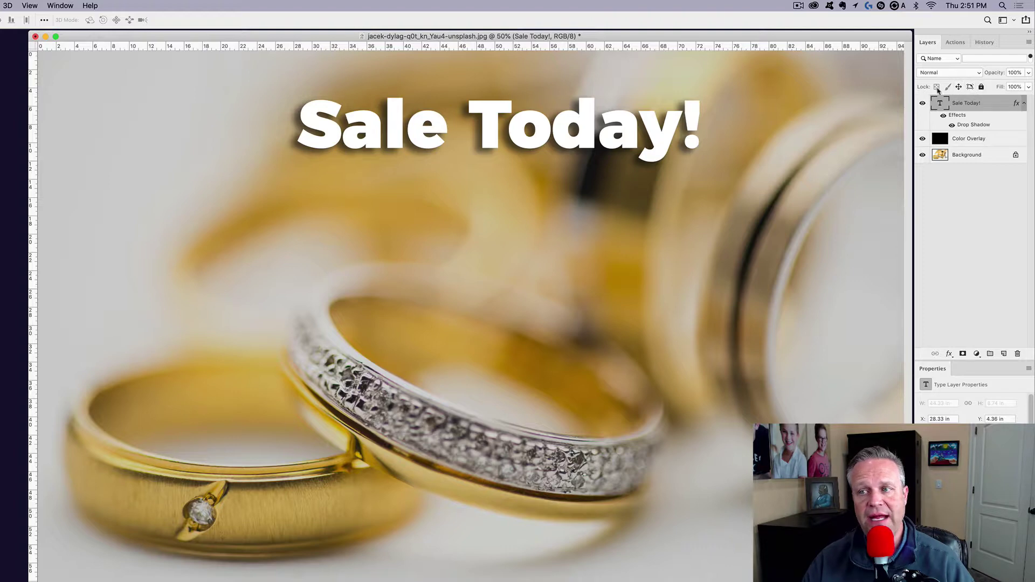
{"action": "left_click", "coordinate": [982, 87]}
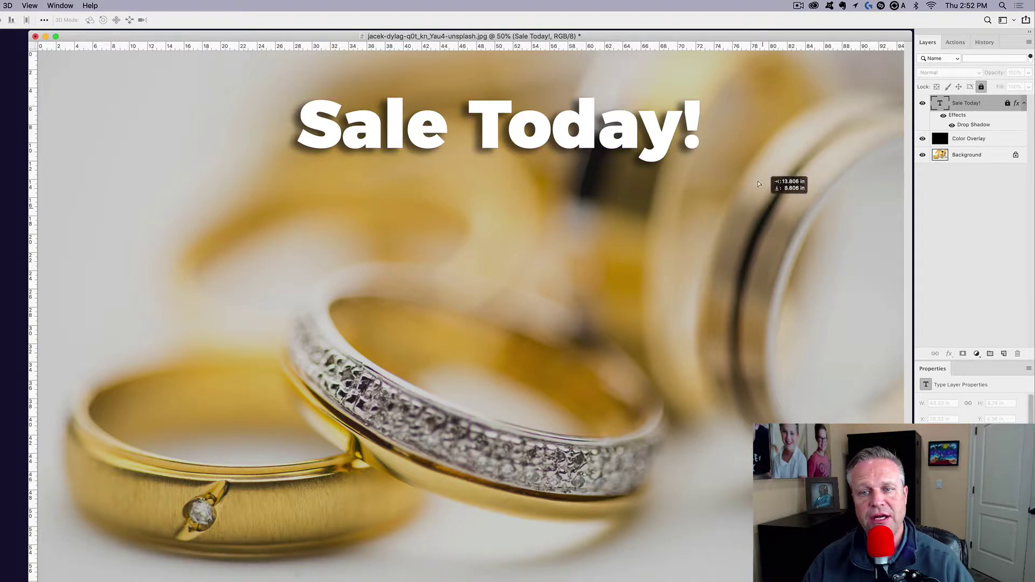
{"action": "left_click_drag", "start_coordinate": [758, 183], "coordinate": [546, 260]}
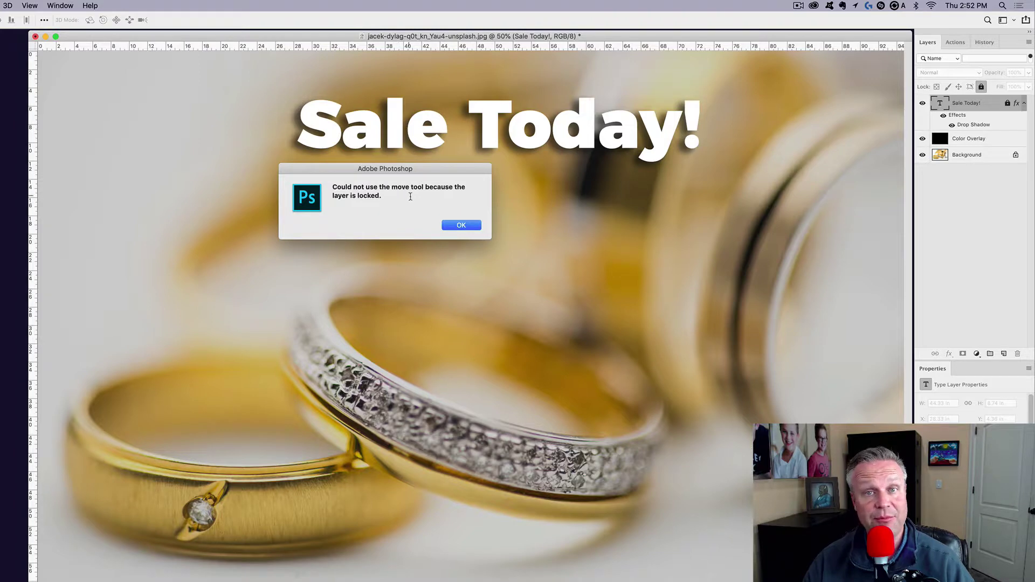
{"action": "left_click", "coordinate": [459, 225]}
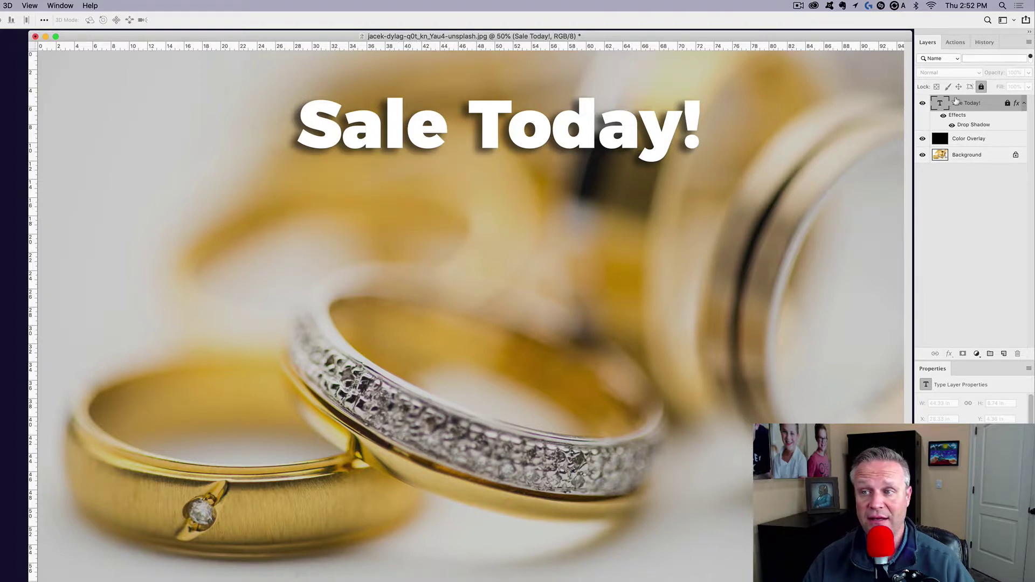
Unlock the "Sale Today!" layer and nudge its text to about X 28.0 in, Y 3.7 in
{"action": "left_click", "coordinate": [981, 86]}
{"action": "mouse_move", "coordinate": [623, 133]}
{"action": "left_mouse_down"}
{"action": "mouse_move", "coordinate": [642, 195]}
{"action": "mouse_move", "coordinate": [632, 133]}
{"action": "left_mouse_up"}
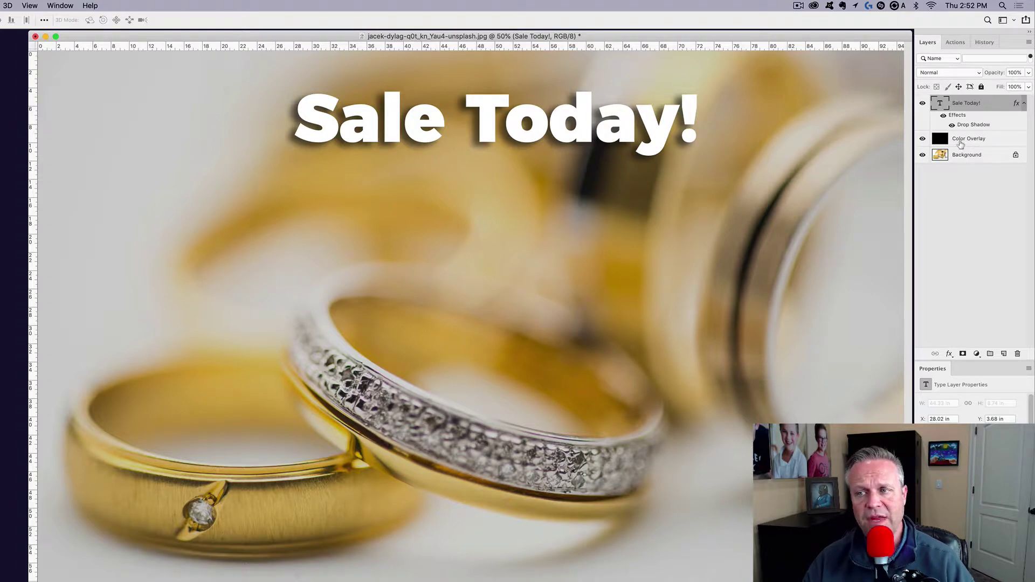
Select the Color Overlay layer and set up the Eraser tool with a Soft Round brush of 68 px size and 100% hardness
{"action": "left_click", "coordinate": [984, 141]}
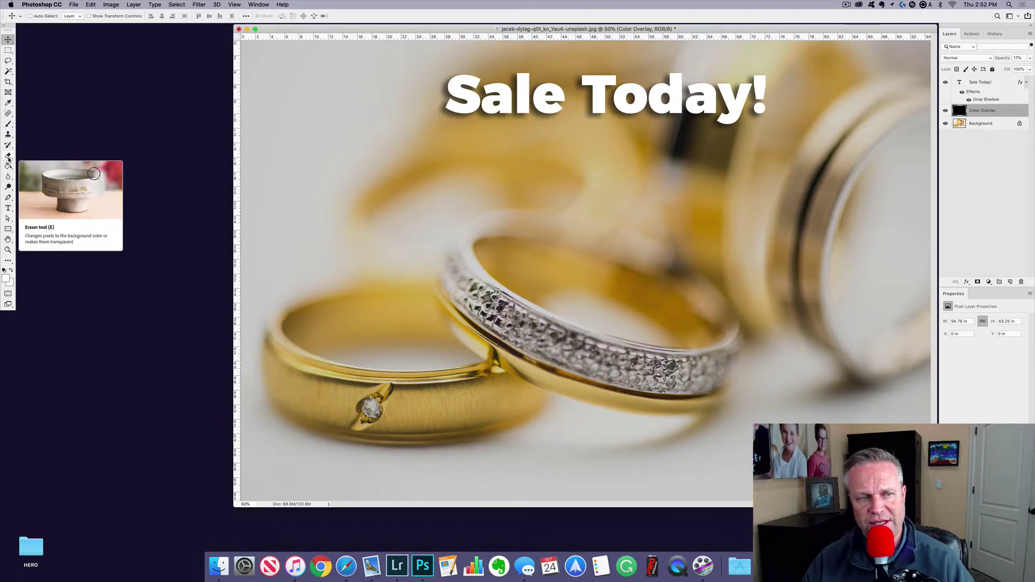
{"action": "left_click", "coordinate": [9, 158]}
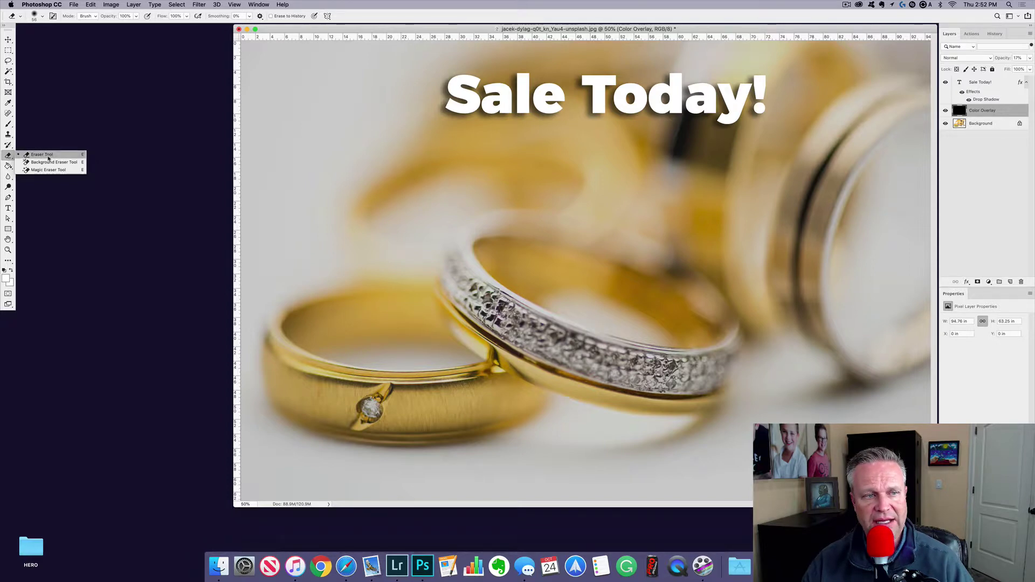
{"action": "left_click", "coordinate": [10, 155]}
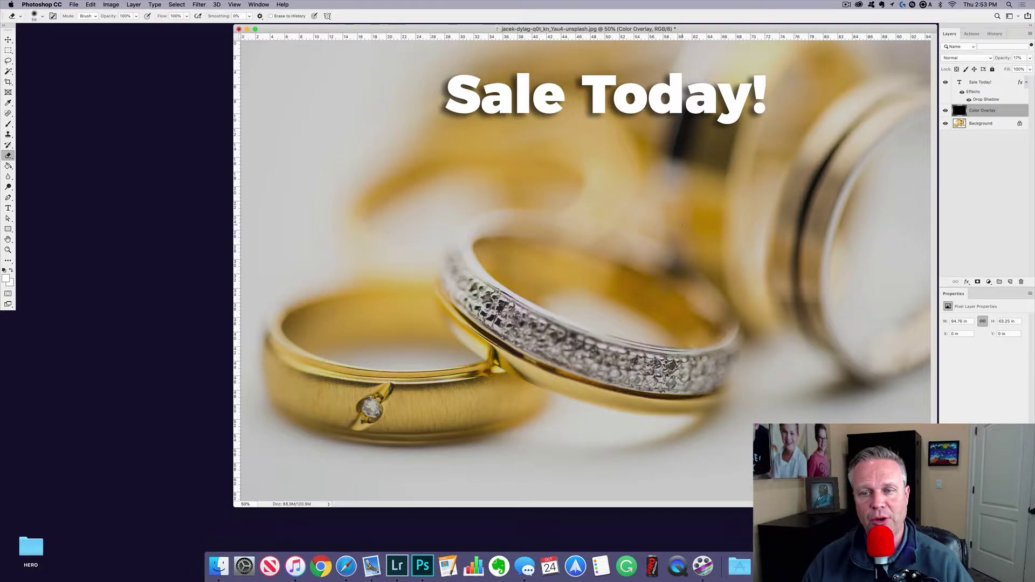
{"action": "right_click", "coordinate": [679, 225]}
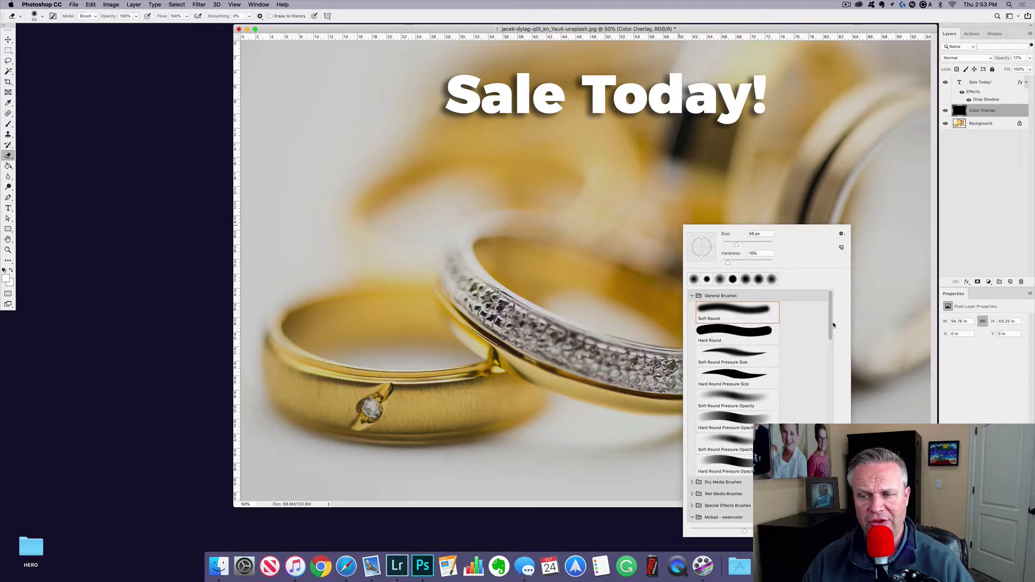
{"action": "scroll", "coordinate": [831, 324], "scroll_direction": "down", "scroll_amount": 5}
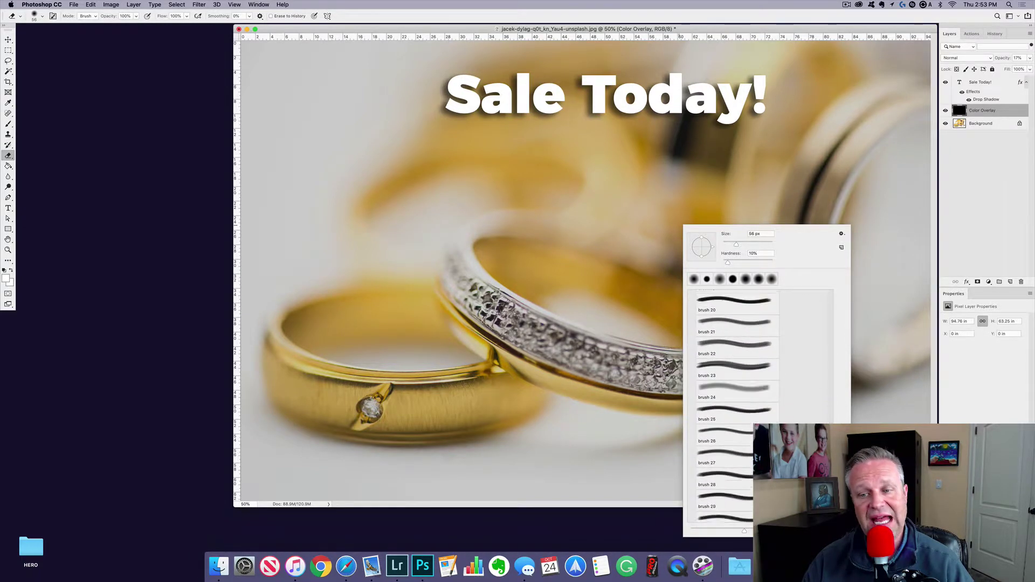
{"action": "scroll", "coordinate": [837, 330], "scroll_direction": "up", "scroll_amount": 5}
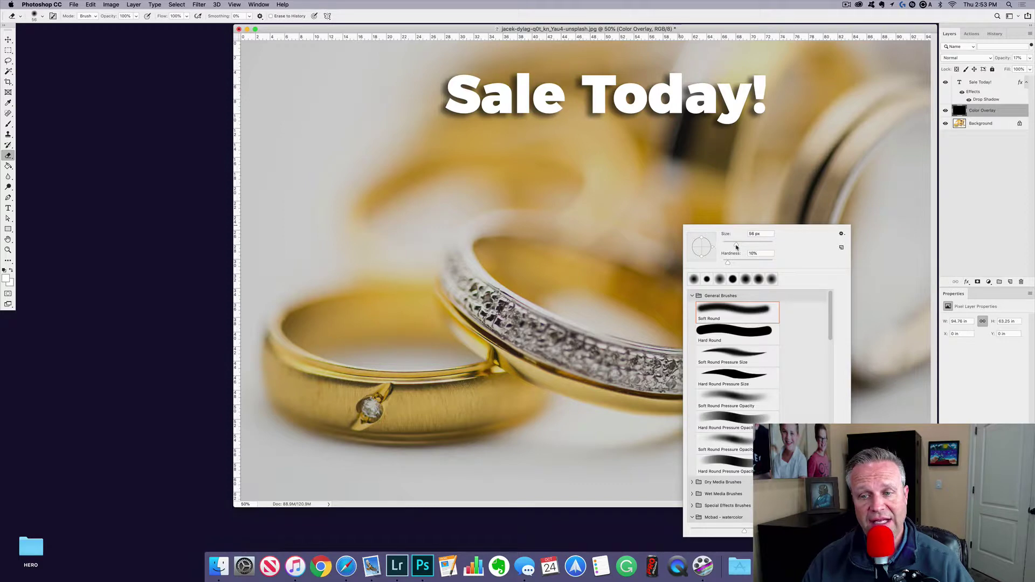
{"action": "mouse_move", "coordinate": [736, 244]}
{"action": "left_mouse_down"}
{"action": "mouse_move", "coordinate": [749, 246]}
{"action": "mouse_move", "coordinate": [734, 263]}
{"action": "mouse_move", "coordinate": [747, 265]}
{"action": "left_mouse_up"}
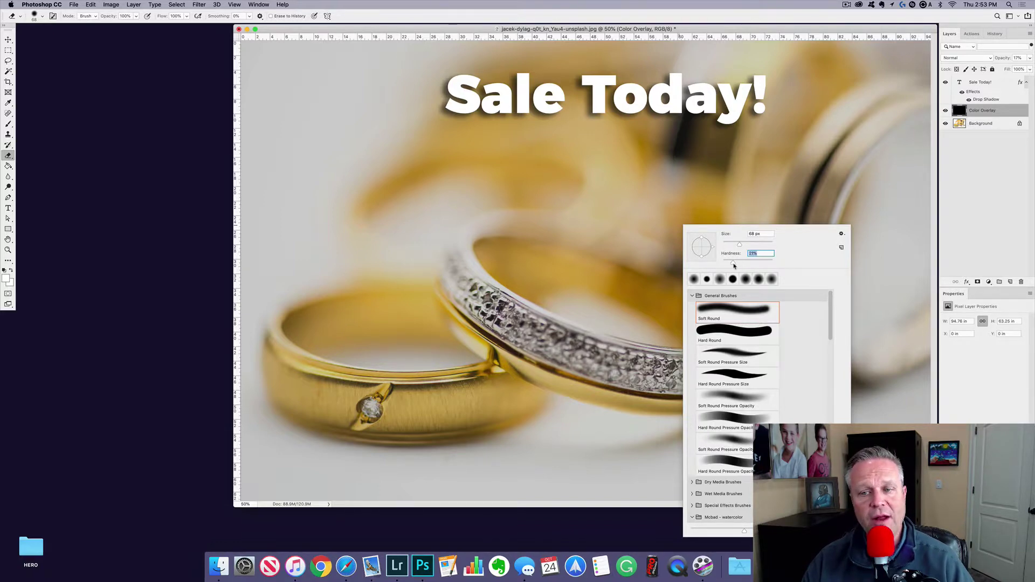
{"action": "left_click_drag", "start_coordinate": [729, 266], "coordinate": [752, 263]}
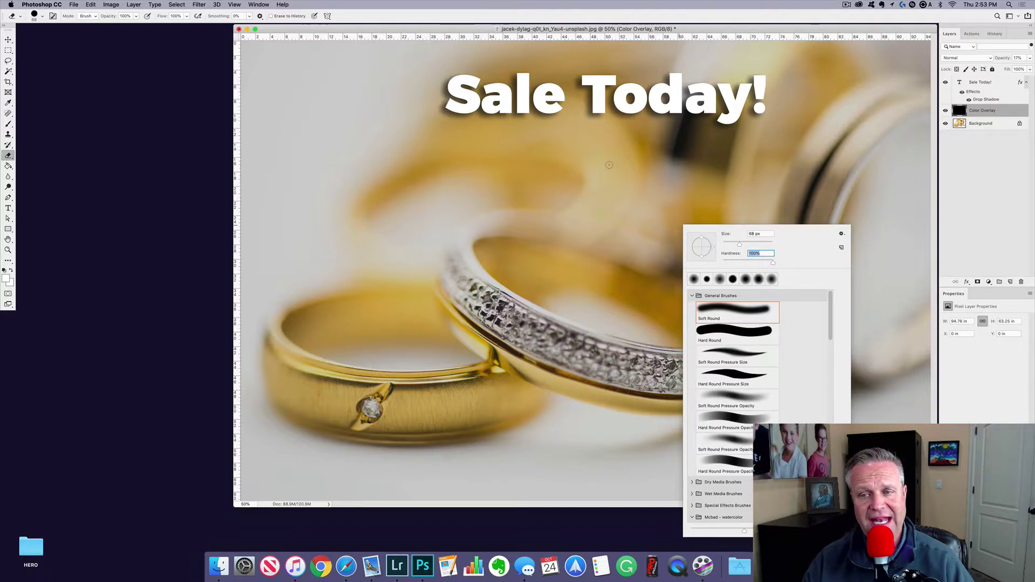
Erase a few small dots beside the blurred ring, and one large circle near the photo's edge with an enlarged brush, on the Color Overlay layer
{"action": "left_click", "coordinate": [384, 129]}
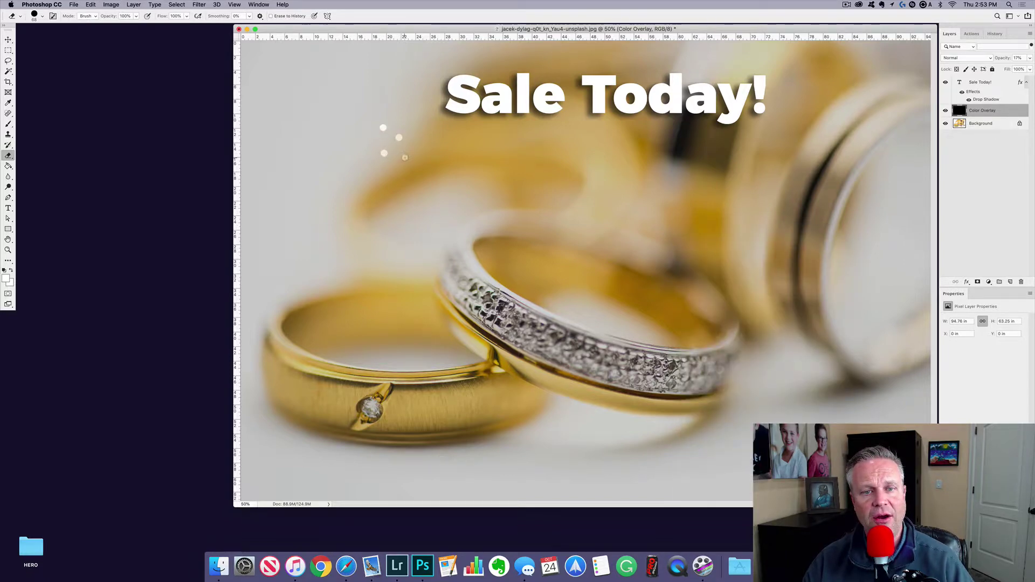
{"action": "left_click", "coordinate": [404, 157]}
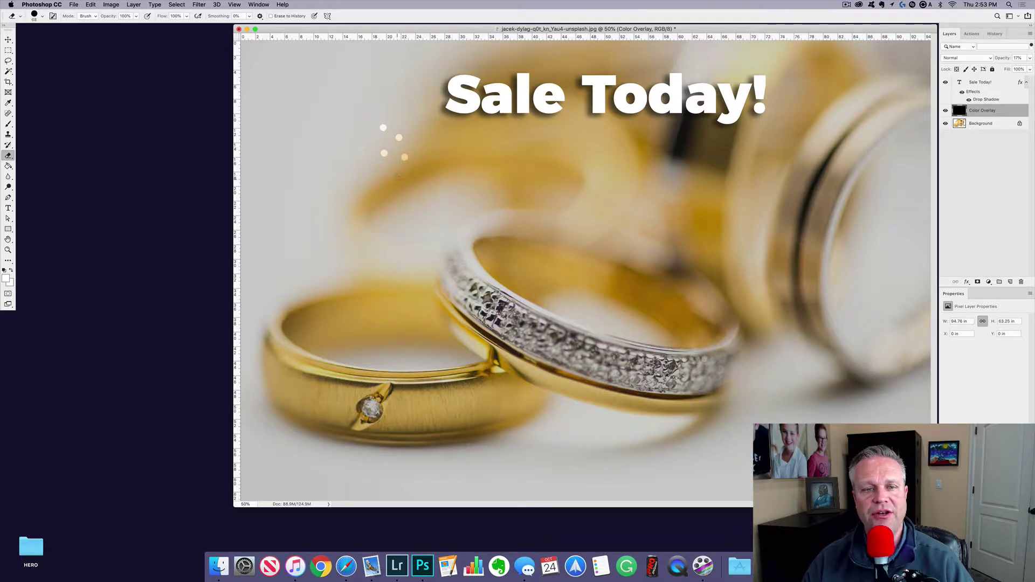
{"action": "left_click_drag", "start_coordinate": [409, 184], "coordinate": [472, 187]}
{"action": "left_click", "coordinate": [270, 244]}
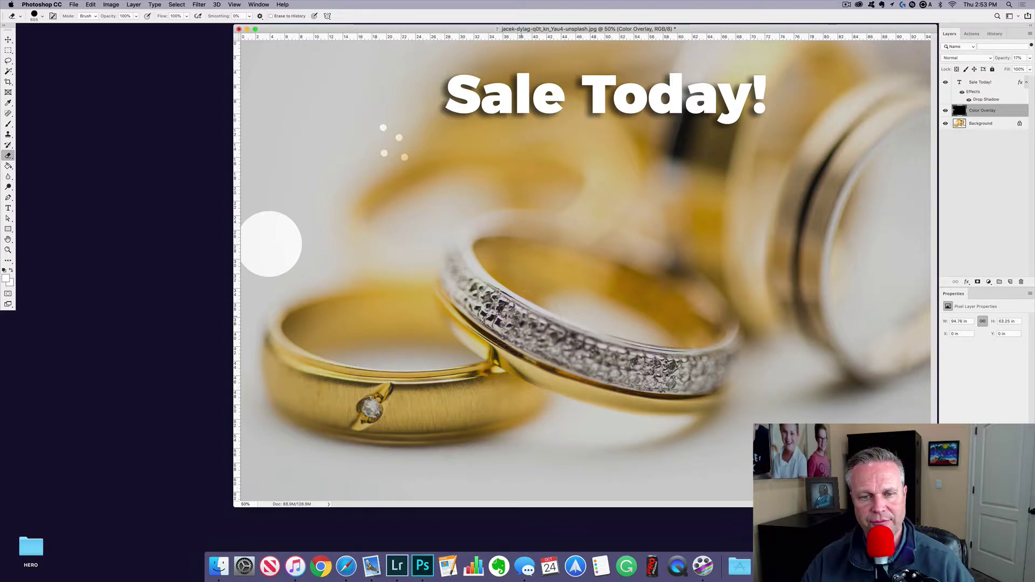
Erase a wide stroke across the rings on the Color Overlay layer, and undo all the eraser marks made so far
{"action": "mouse_move", "coordinate": [492, 301]}
{"action": "left_mouse_down"}
{"action": "mouse_move", "coordinate": [334, 278]}
{"action": "mouse_move", "coordinate": [367, 237]}
{"action": "mouse_move", "coordinate": [609, 320]}
{"action": "mouse_move", "coordinate": [410, 372]}
{"action": "mouse_move", "coordinate": [571, 351]}
{"action": "mouse_move", "coordinate": [355, 334]}
{"action": "left_mouse_up"}
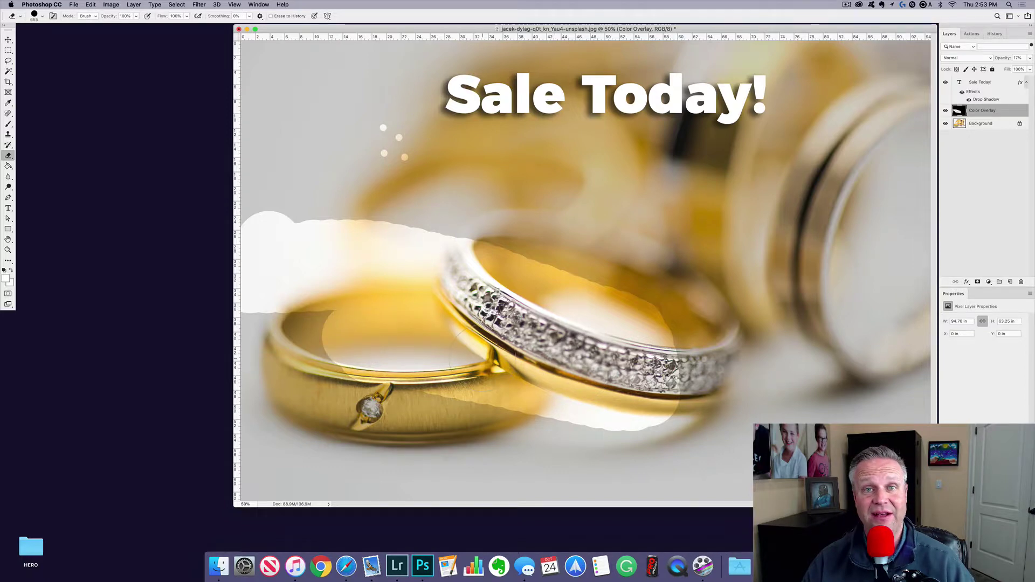
{"action": "left_click", "coordinate": [89, 4]}
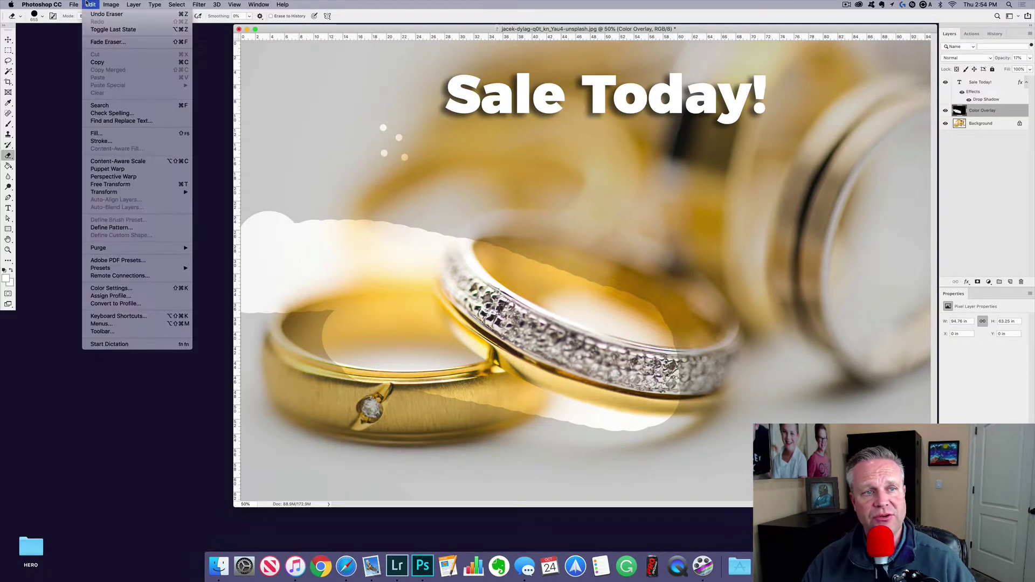
{"action": "left_click", "coordinate": [161, 15]}
{"action": "key", "text": "super+z"}
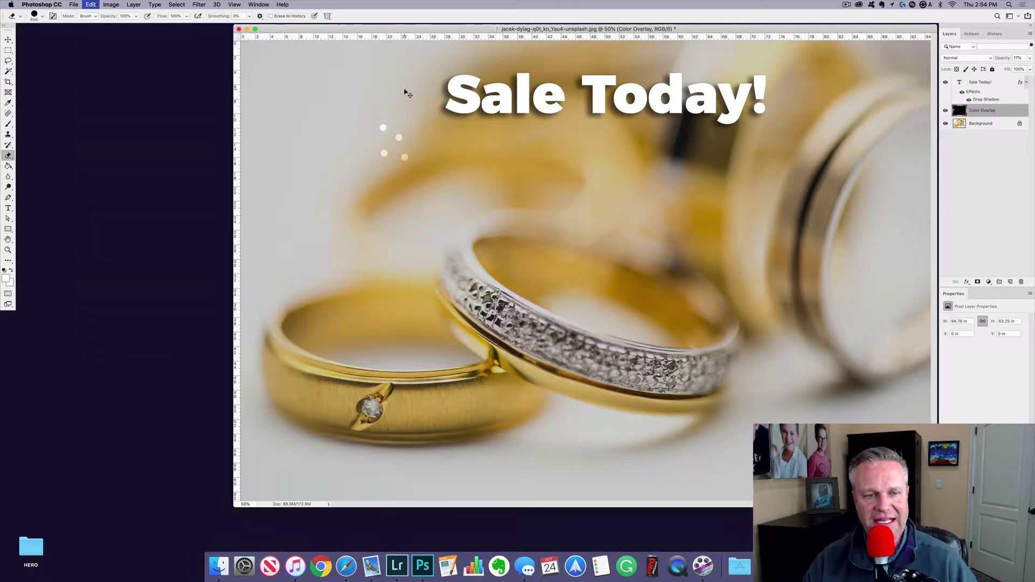
{"action": "key", "text": "super+z"}
{"action": "key", "text": "super+z"}
{"action": "key", "text": "super+z"}
{"action": "key", "text": "super+z"}
{"action": "key", "text": "super+z"}
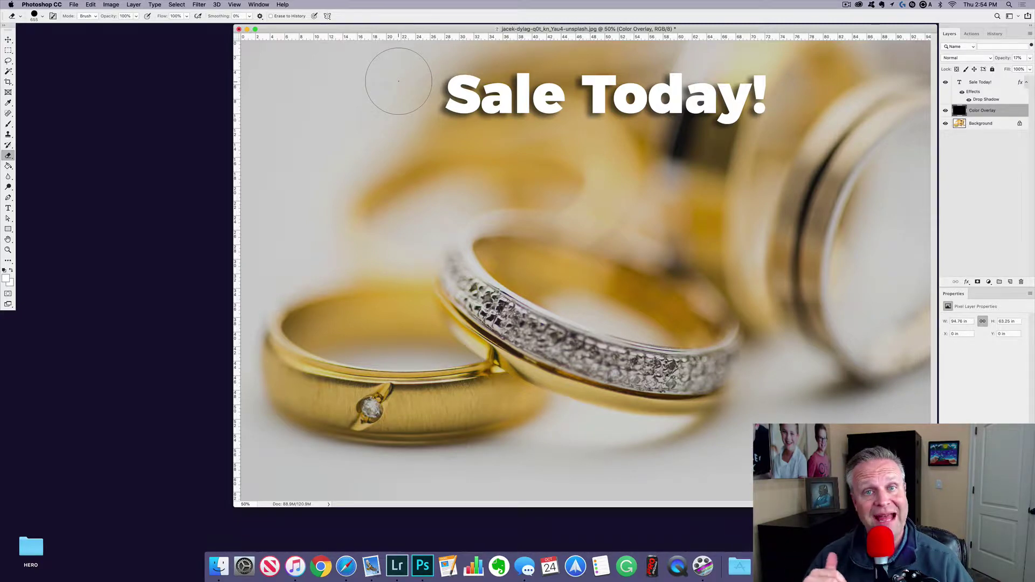
Erase eleven separate large circles on the Color Overlay layer, scattered over the blurred background and the front rings
{"action": "left_click", "coordinate": [390, 117]}
{"action": "left_click", "coordinate": [409, 184]}
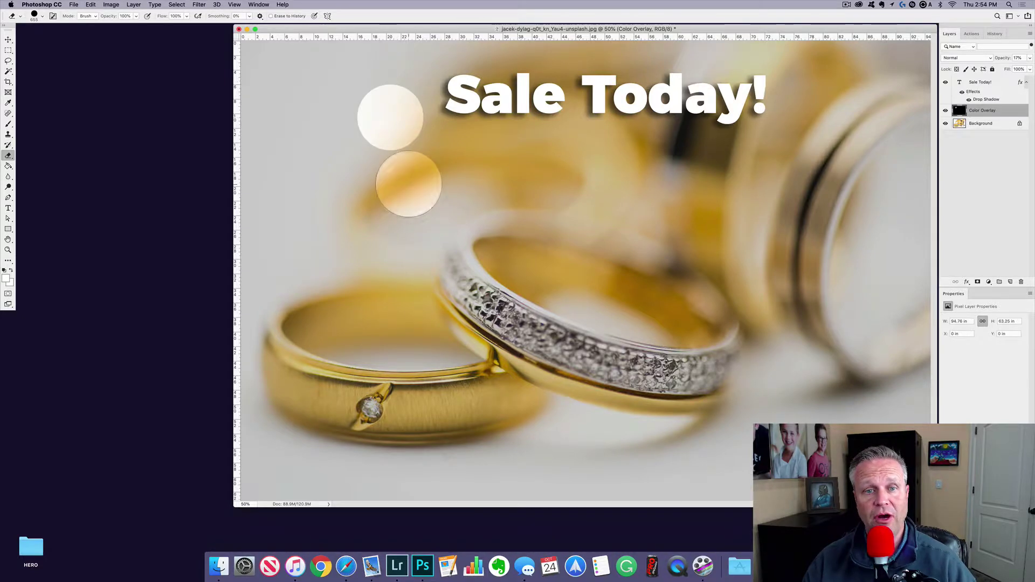
{"action": "left_click", "coordinate": [525, 228]}
{"action": "left_click", "coordinate": [459, 291]}
{"action": "left_click", "coordinate": [349, 305]}
{"action": "left_click", "coordinate": [336, 231]}
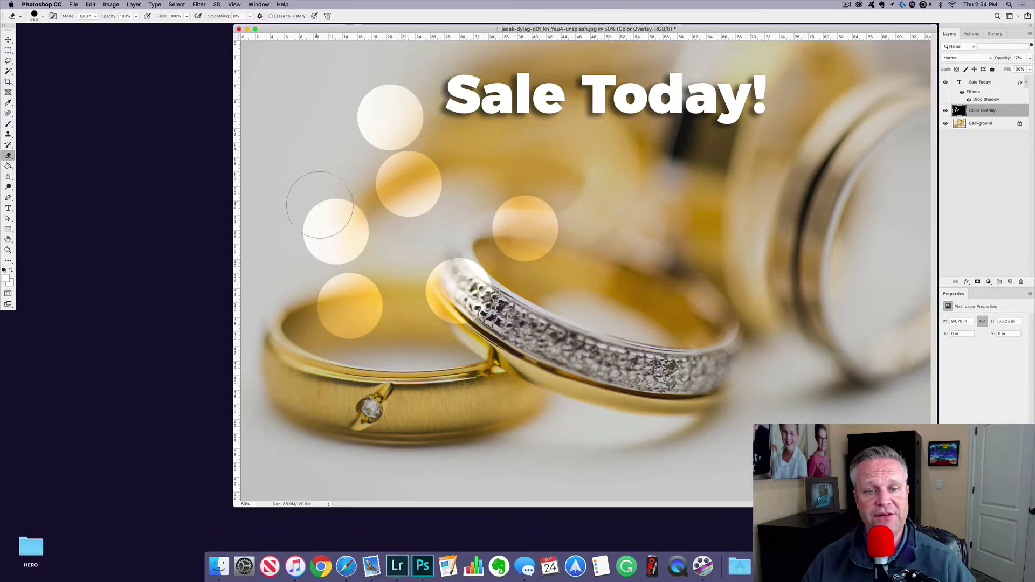
{"action": "left_click", "coordinate": [569, 306]}
{"action": "left_click", "coordinate": [616, 242]}
{"action": "left_click", "coordinate": [714, 248]}
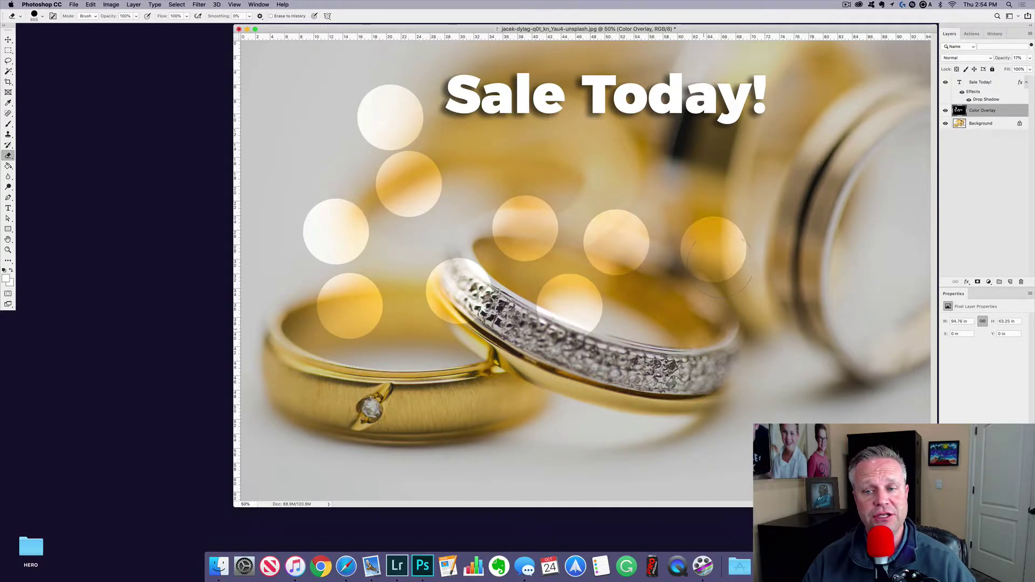
{"action": "left_click", "coordinate": [703, 329]}
{"action": "left_click", "coordinate": [634, 380]}
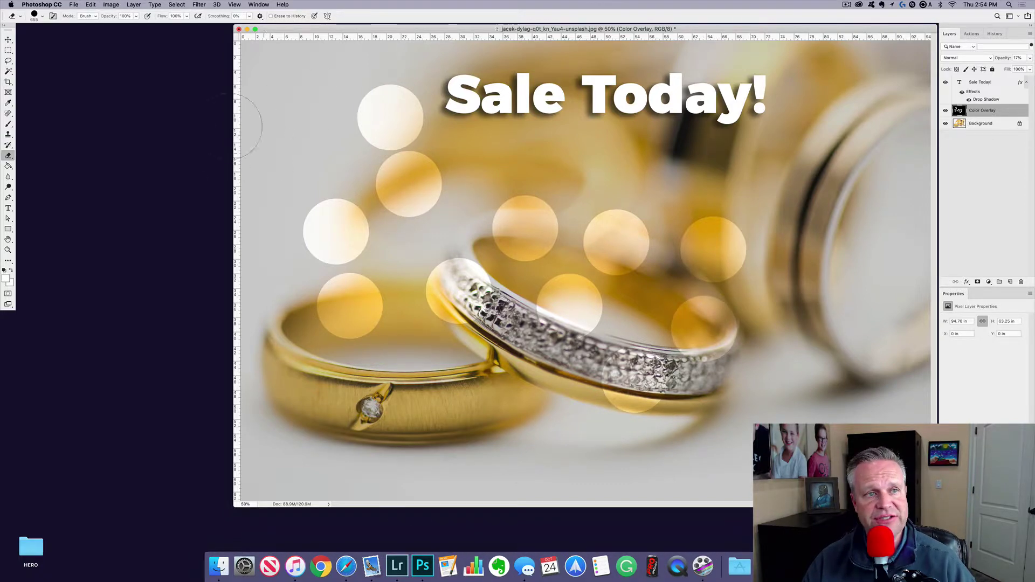
Undo the last erased circle, and step back through the history one Eraser state at a time to the Move state before them
{"action": "left_click", "coordinate": [91, 5]}
{"action": "left_click", "coordinate": [106, 14]}
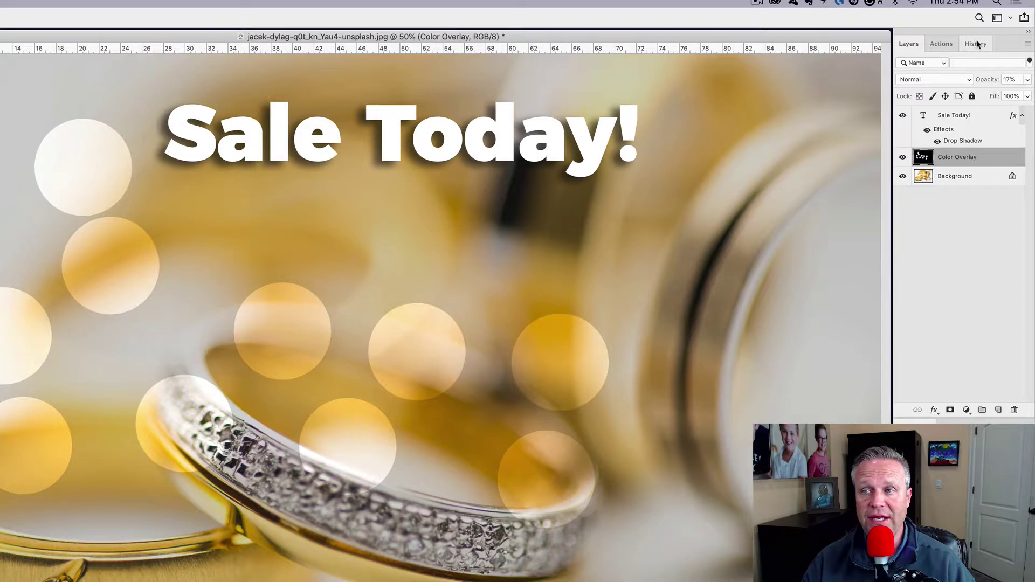
{"action": "left_click", "coordinate": [976, 44]}
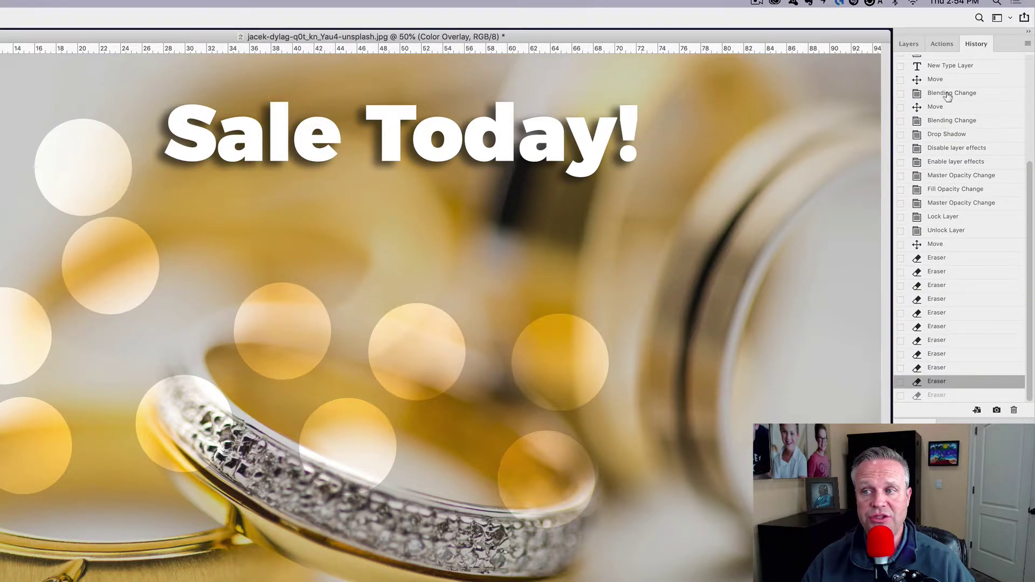
{"action": "left_click", "coordinate": [961, 369]}
{"action": "left_click", "coordinate": [959, 356]}
{"action": "left_click", "coordinate": [958, 341]}
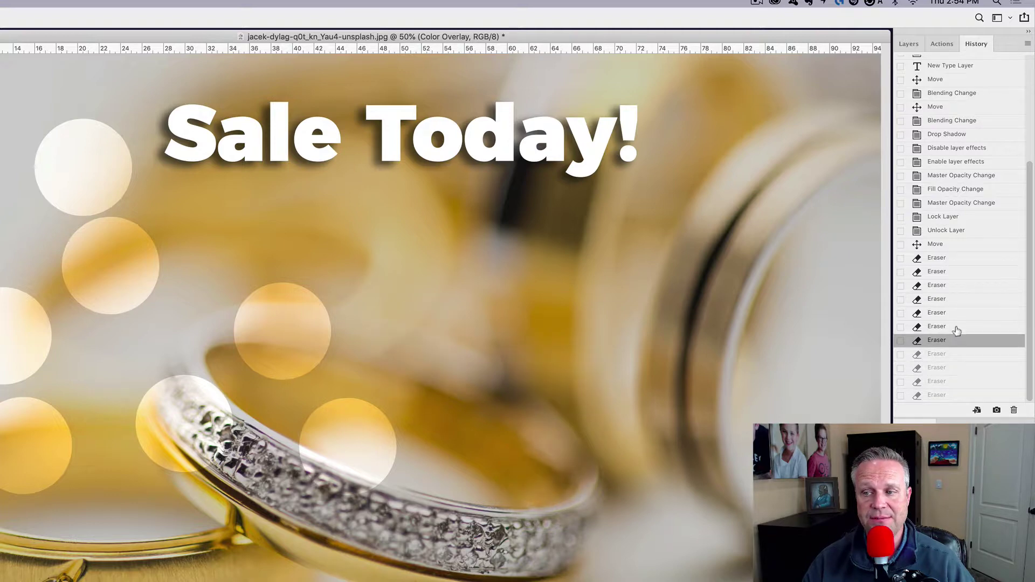
{"action": "left_click", "coordinate": [956, 329]}
{"action": "left_click", "coordinate": [951, 314]}
{"action": "left_click", "coordinate": [952, 298]}
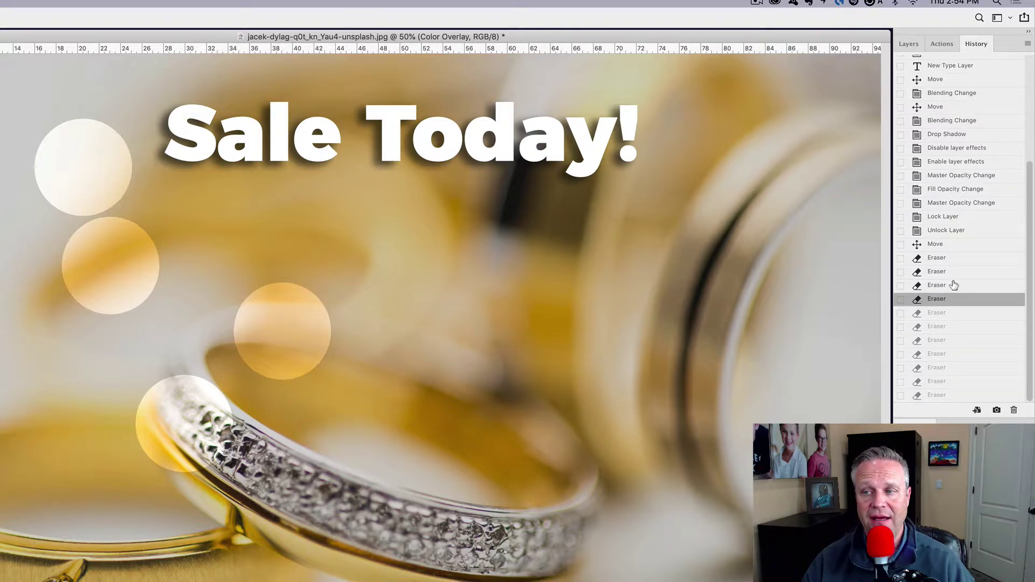
{"action": "left_click", "coordinate": [954, 285]}
{"action": "left_click", "coordinate": [955, 272]}
{"action": "left_click", "coordinate": [957, 258]}
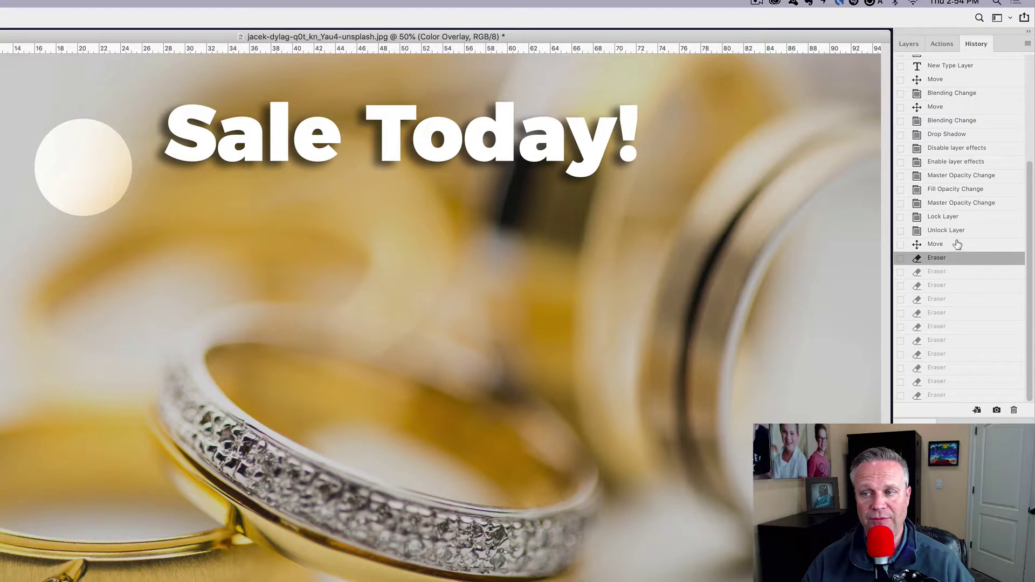
{"action": "left_click", "coordinate": [958, 244]}
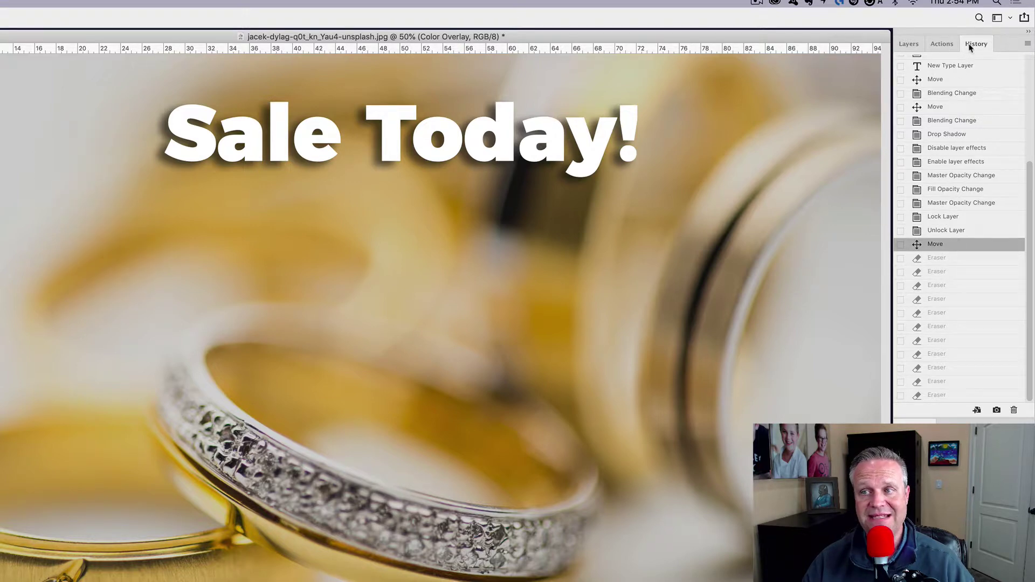
Revert the photo to its original opened snapshot in the history, and restore the Move state just before the first Eraser state
{"action": "scroll", "coordinate": [957, 235], "scroll_direction": "up", "scroll_amount": 3}
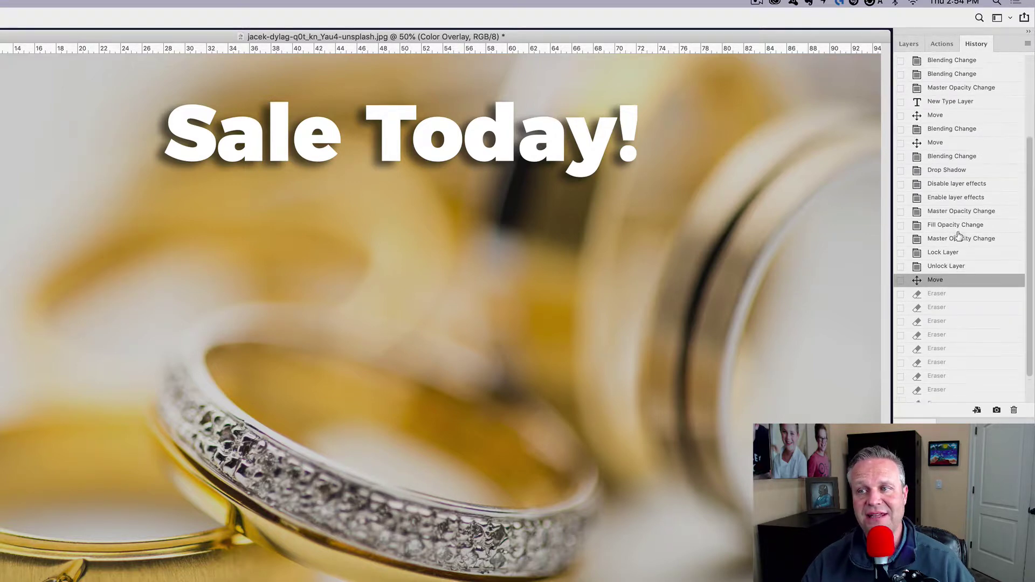
{"action": "scroll", "coordinate": [958, 236], "scroll_direction": "up", "scroll_amount": 10}
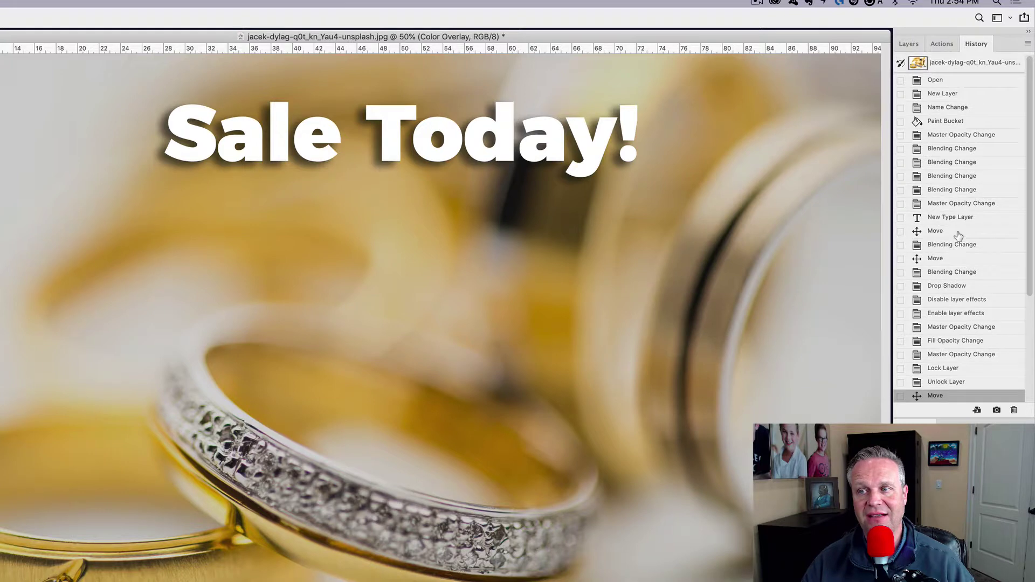
{"action": "left_click", "coordinate": [961, 63]}
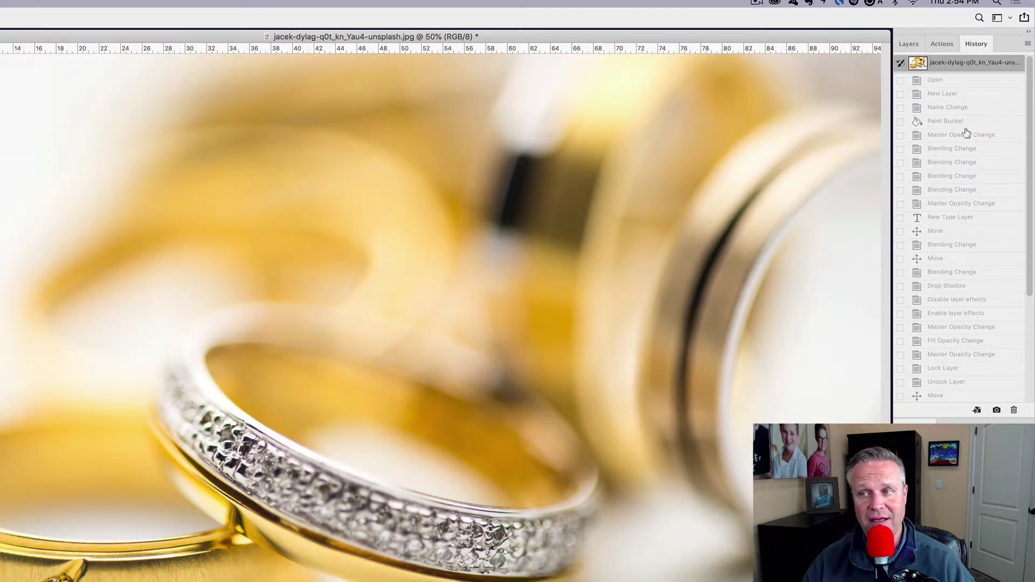
{"action": "scroll", "coordinate": [966, 135], "scroll_direction": "down", "scroll_amount": 5}
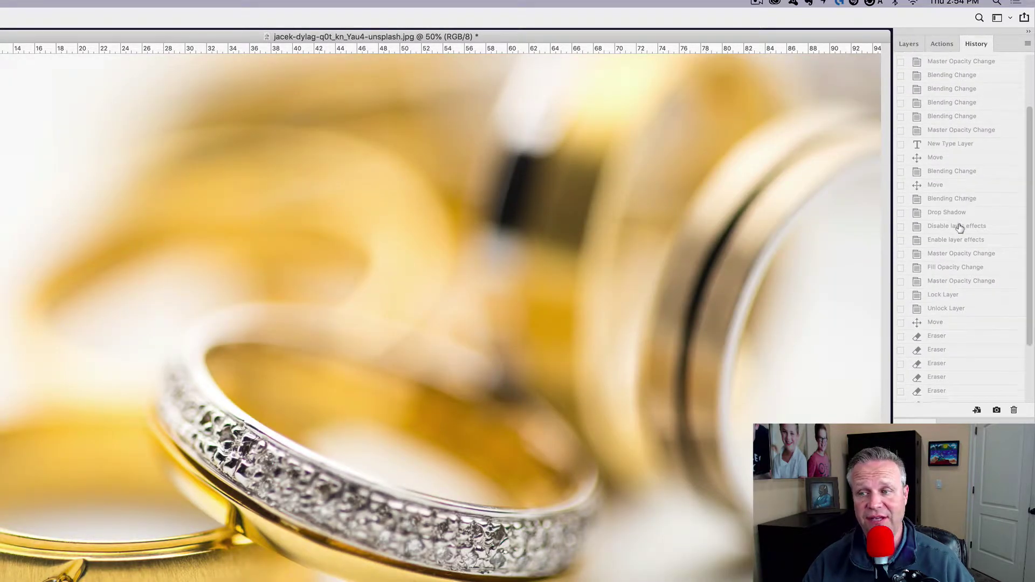
{"action": "left_click", "coordinate": [948, 327]}
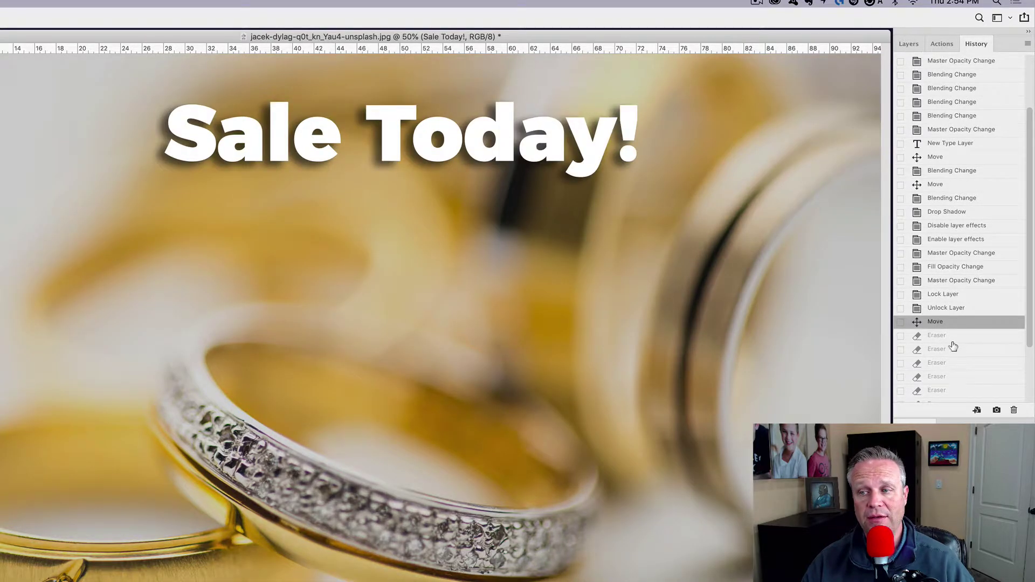
{"action": "mouse_move", "coordinate": [952, 346]}
{"action": "left_mouse_down"}
{"action": "mouse_move", "coordinate": [954, 361]}
{"action": "mouse_move", "coordinate": [956, 321]}
{"action": "left_mouse_up"}
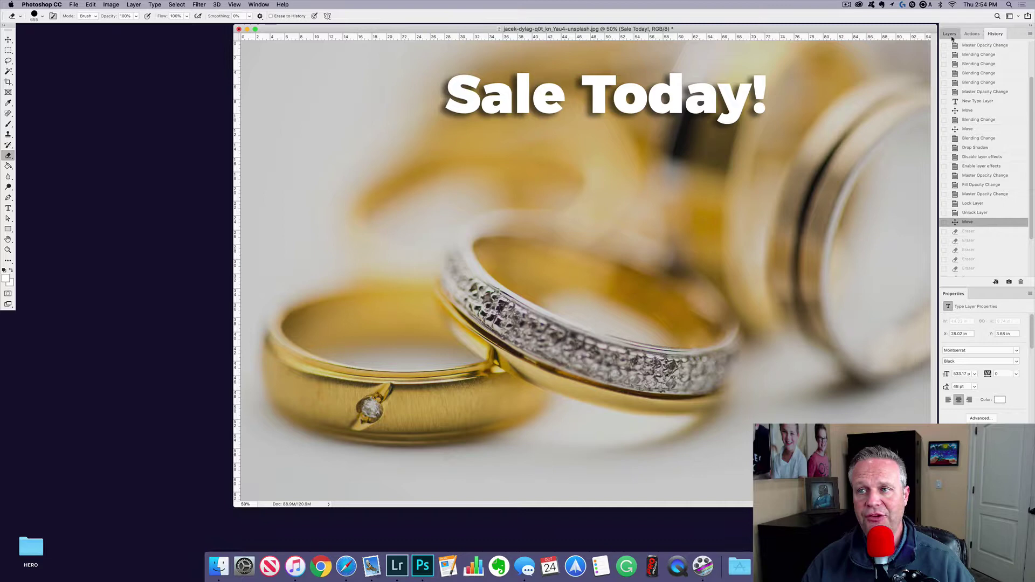
On the Color Overlay layer, set the eraser brush's hardness to 0% and erase with broad soft strokes over the front rings
{"action": "left_click", "coordinate": [950, 35]}
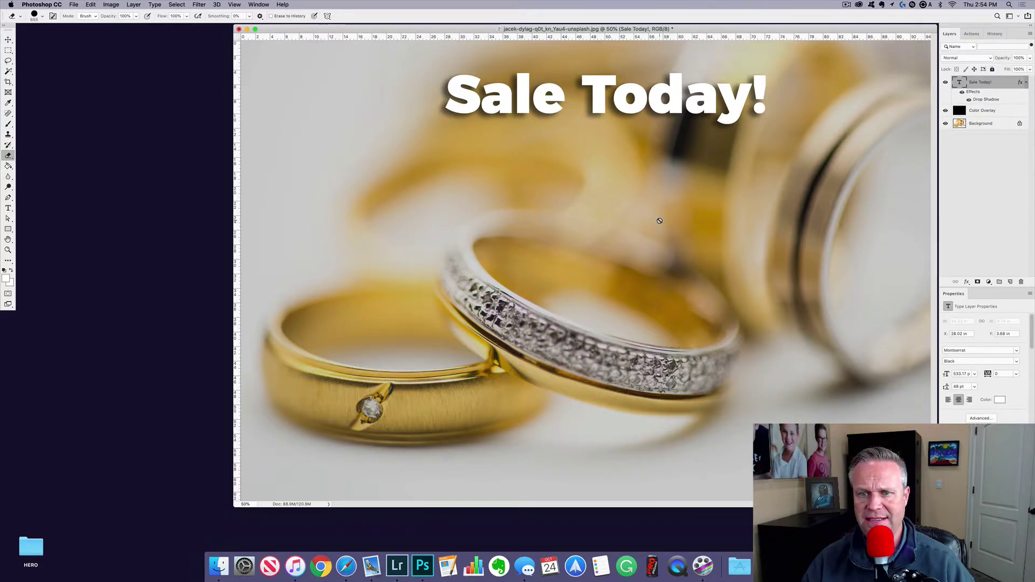
{"action": "left_click", "coordinate": [620, 222]}
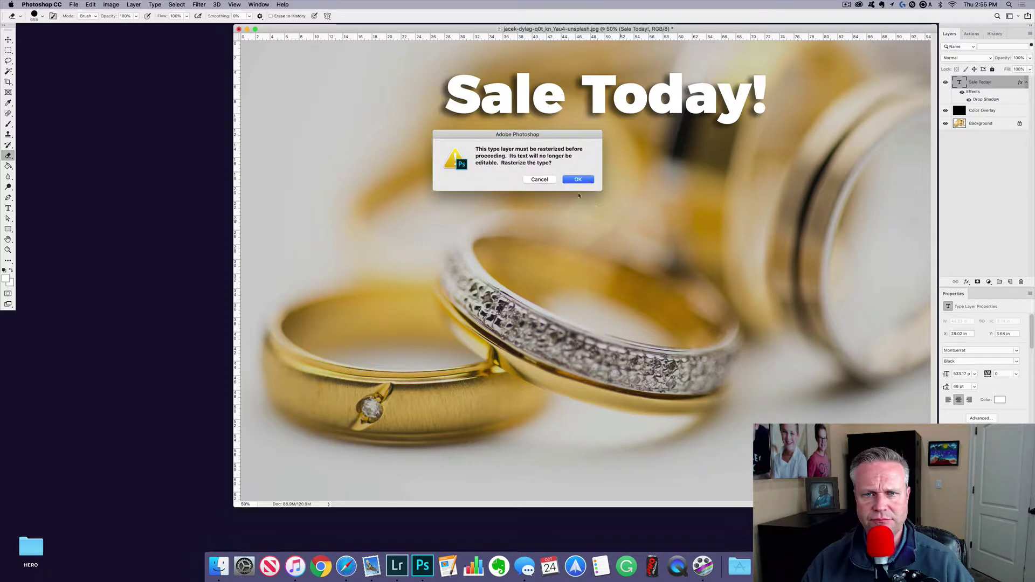
{"action": "left_click", "coordinate": [540, 179]}
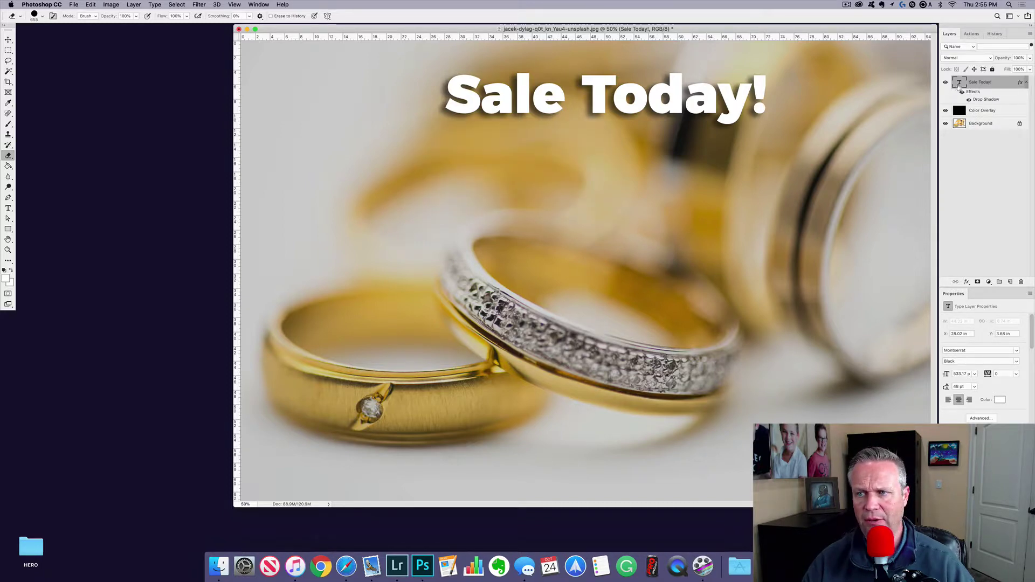
{"action": "left_click", "coordinate": [972, 113]}
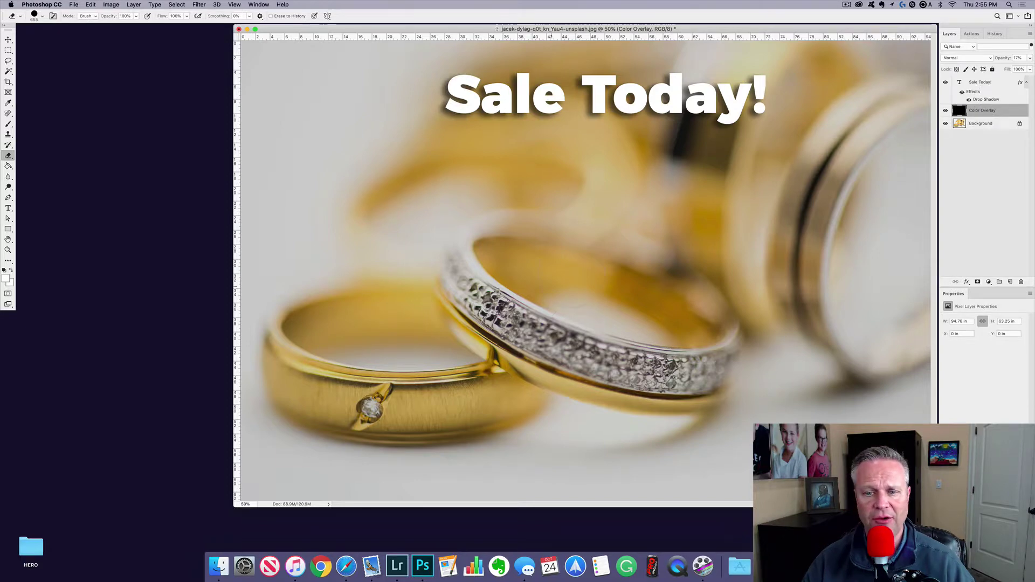
{"action": "right_click", "coordinate": [575, 296]}
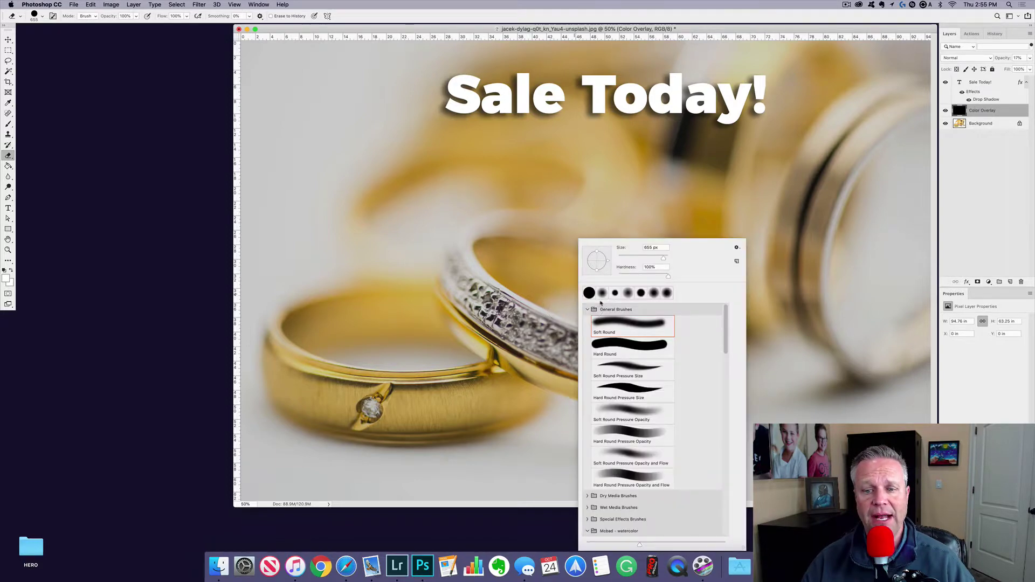
{"action": "left_click", "coordinate": [639, 276]}
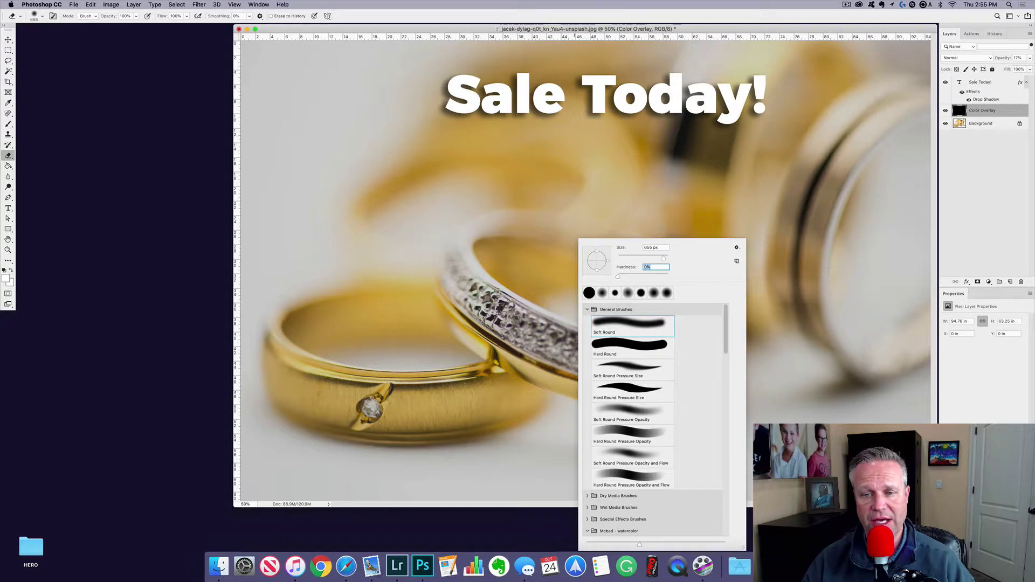
{"action": "mouse_move", "coordinate": [513, 238]}
{"action": "left_mouse_down"}
{"action": "mouse_move", "coordinate": [443, 242]}
{"action": "mouse_move", "coordinate": [607, 254]}
{"action": "mouse_move", "coordinate": [582, 272]}
{"action": "mouse_move", "coordinate": [688, 288]}
{"action": "left_mouse_up"}
{"action": "mouse_move", "coordinate": [616, 280]}
{"action": "left_mouse_down"}
{"action": "mouse_move", "coordinate": [333, 275]}
{"action": "mouse_move", "coordinate": [239, 304]}
{"action": "mouse_move", "coordinate": [402, 318]}
{"action": "mouse_move", "coordinate": [646, 391]}
{"action": "mouse_move", "coordinate": [156, 441]}
{"action": "mouse_move", "coordinate": [637, 440]}
{"action": "mouse_move", "coordinate": [255, 393]}
{"action": "mouse_move", "coordinate": [635, 409]}
{"action": "mouse_move", "coordinate": [672, 395]}
{"action": "mouse_move", "coordinate": [608, 389]}
{"action": "mouse_move", "coordinate": [649, 361]}
{"action": "mouse_move", "coordinate": [616, 357]}
{"action": "mouse_move", "coordinate": [528, 271]}
{"action": "mouse_move", "coordinate": [260, 373]}
{"action": "mouse_move", "coordinate": [222, 439]}
{"action": "mouse_move", "coordinate": [553, 432]}
{"action": "mouse_move", "coordinate": [622, 369]}
{"action": "mouse_move", "coordinate": [591, 297]}
{"action": "mouse_move", "coordinate": [392, 272]}
{"action": "mouse_move", "coordinate": [246, 292]}
{"action": "mouse_move", "coordinate": [443, 249]}
{"action": "mouse_move", "coordinate": [698, 307]}
{"action": "mouse_move", "coordinate": [735, 378]}
{"action": "mouse_move", "coordinate": [725, 459]}
{"action": "mouse_move", "coordinate": [593, 505]}
{"action": "mouse_move", "coordinate": [618, 478]}
{"action": "mouse_move", "coordinate": [967, 469]}
{"action": "mouse_move", "coordinate": [638, 443]}
{"action": "mouse_move", "coordinate": [459, 397]}
{"action": "mouse_move", "coordinate": [439, 413]}
{"action": "left_mouse_up"}
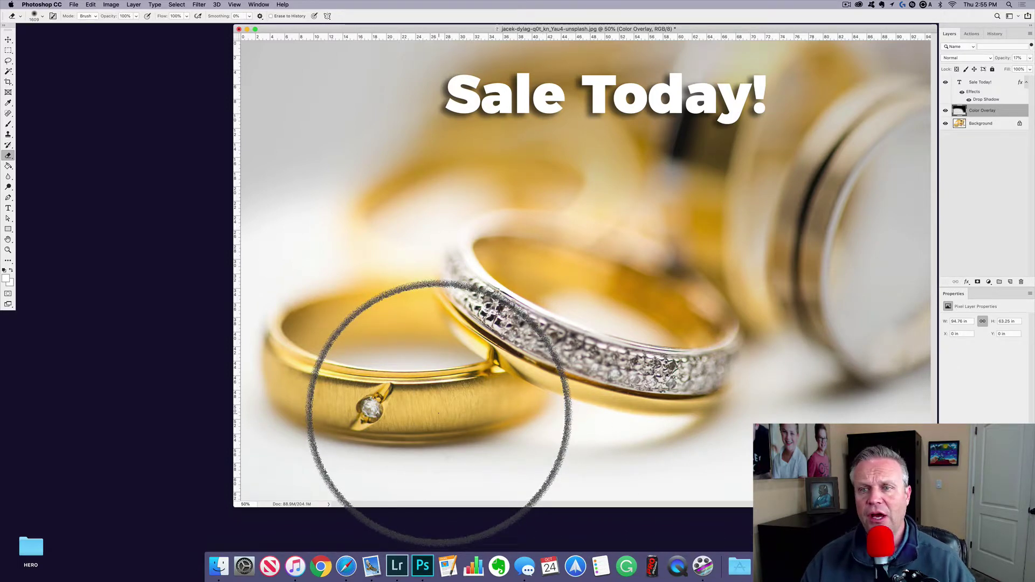
Show only the Background layer, and turn the Color Overlay and "Sale Today!" layers visible again one at a time to compare
{"action": "left_click", "coordinate": [945, 123], "text": "alt"}
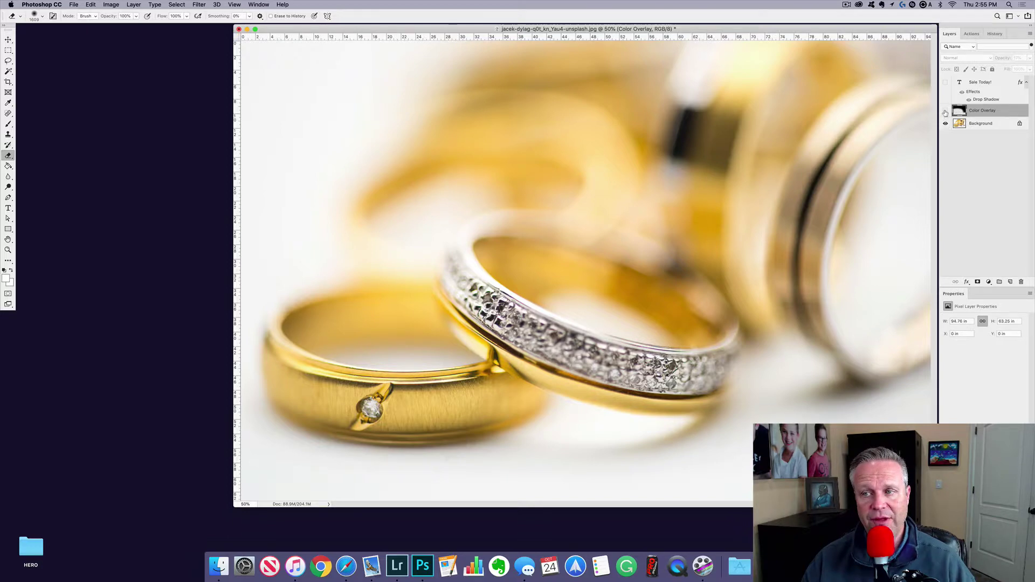
{"action": "left_click", "coordinate": [945, 110]}
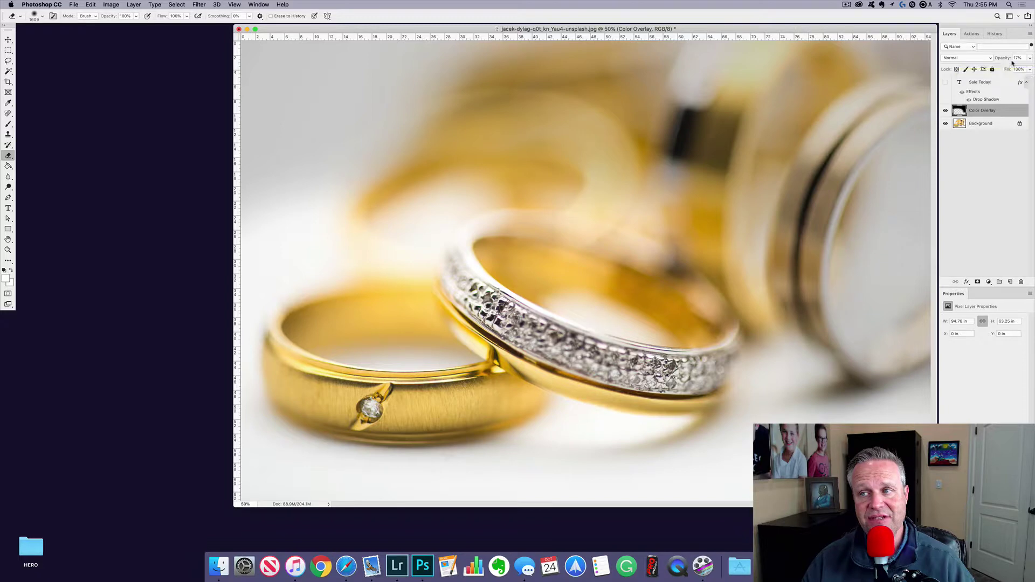
{"action": "left_click", "coordinate": [945, 82]}
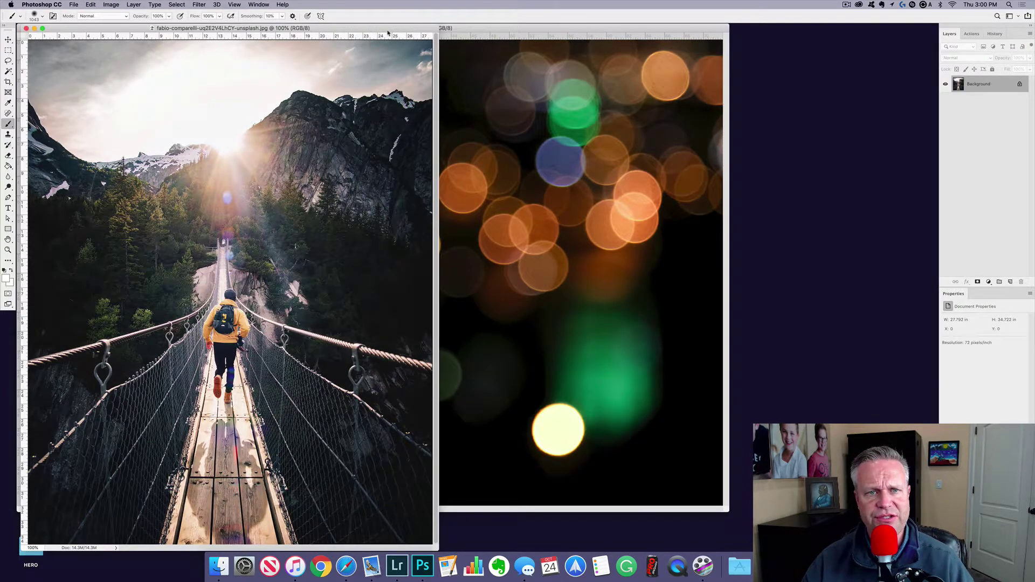
Arrange the bridge and bokeh photo windows side by side, and copy the bokeh image onto the bridge photo with the Move tool
{"action": "mouse_move", "coordinate": [388, 34]}
{"action": "left_mouse_down"}
{"action": "mouse_move", "coordinate": [702, 49]}
{"action": "mouse_move", "coordinate": [696, 30]}
{"action": "left_mouse_up"}
{"action": "key", "text": "v"}
{"action": "left_click", "coordinate": [251, 165]}
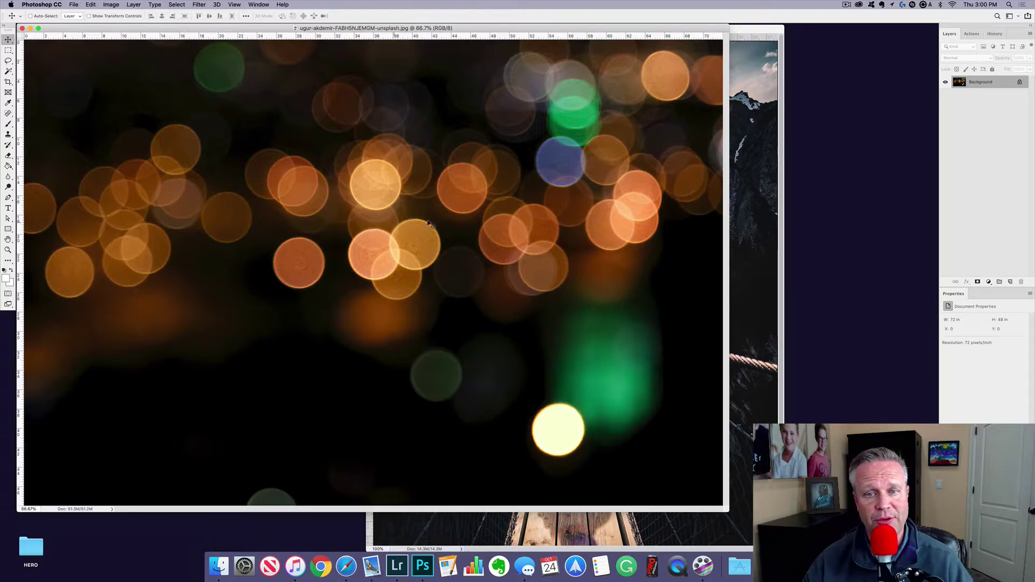
{"action": "left_click_drag", "start_coordinate": [539, 31], "coordinate": [288, 61]}
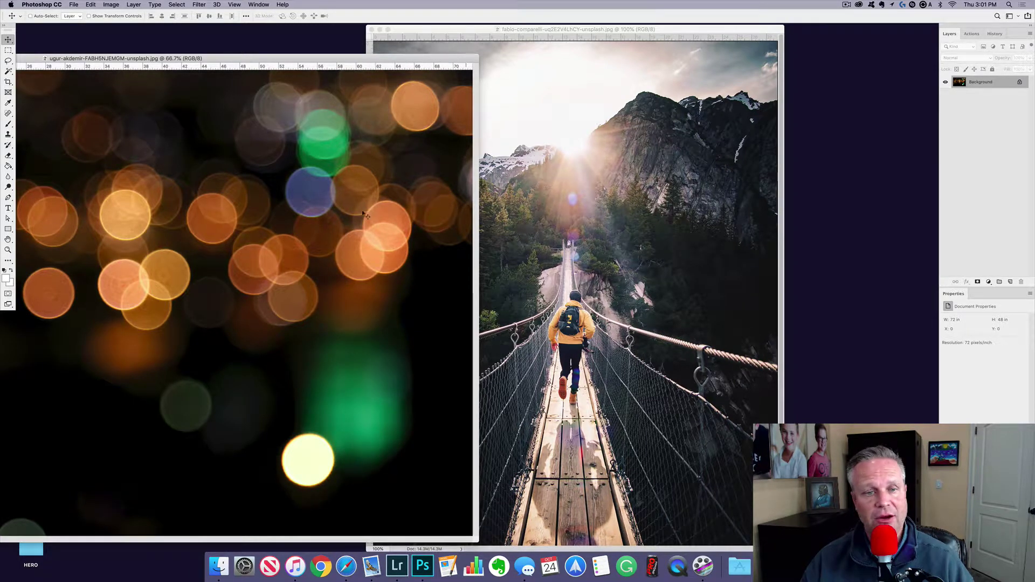
{"action": "left_click_drag", "start_coordinate": [314, 204], "coordinate": [568, 224]}
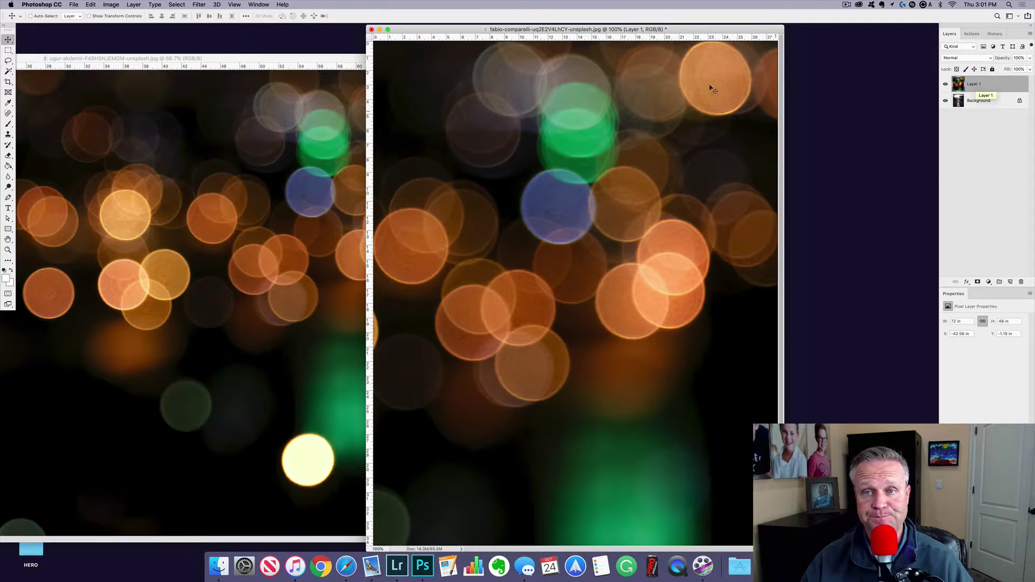
{"action": "left_click_drag", "start_coordinate": [668, 30], "coordinate": [661, 29]}
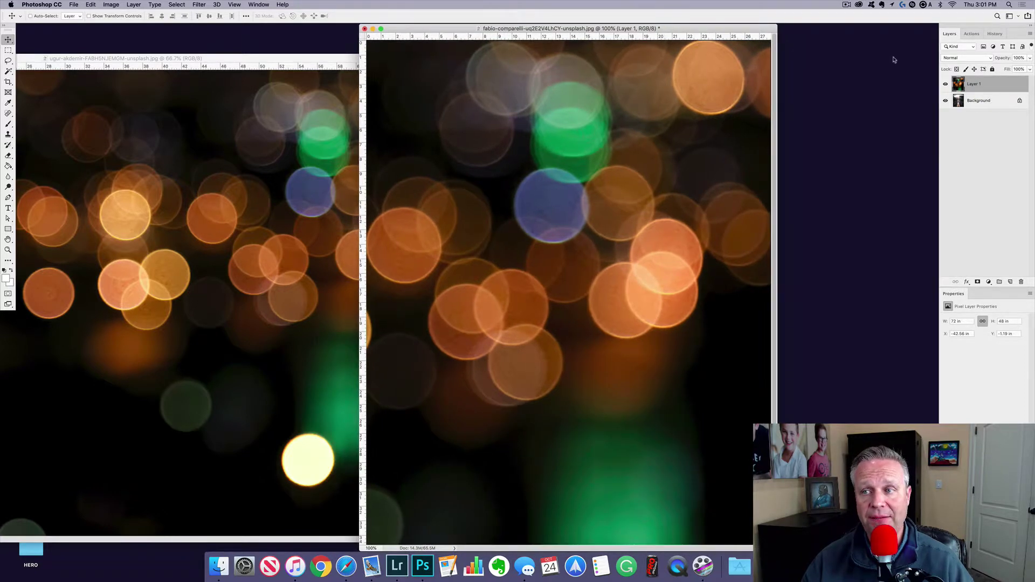
Set Layer 1's blend mode to Screen and move its bokeh lights slightly up and to the right over the bridge photo
{"action": "left_click", "coordinate": [961, 58]}
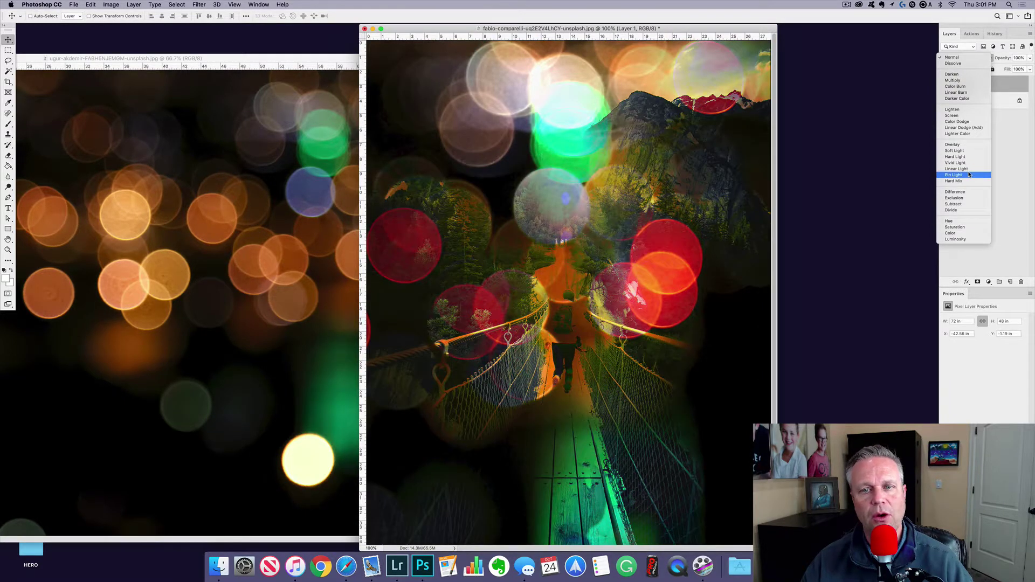
{"action": "key", "text": "Up"}
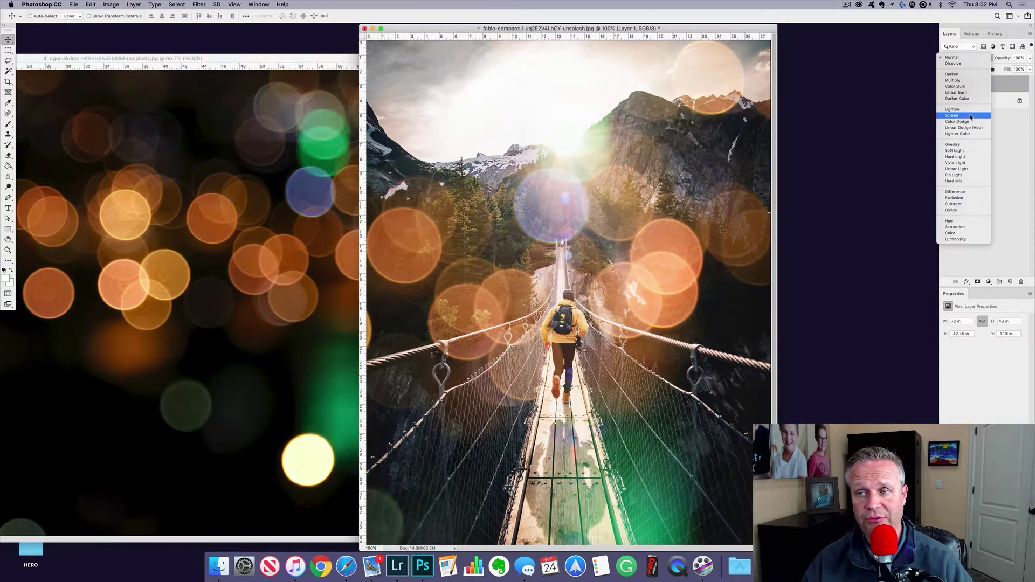
{"action": "left_click", "coordinate": [971, 117]}
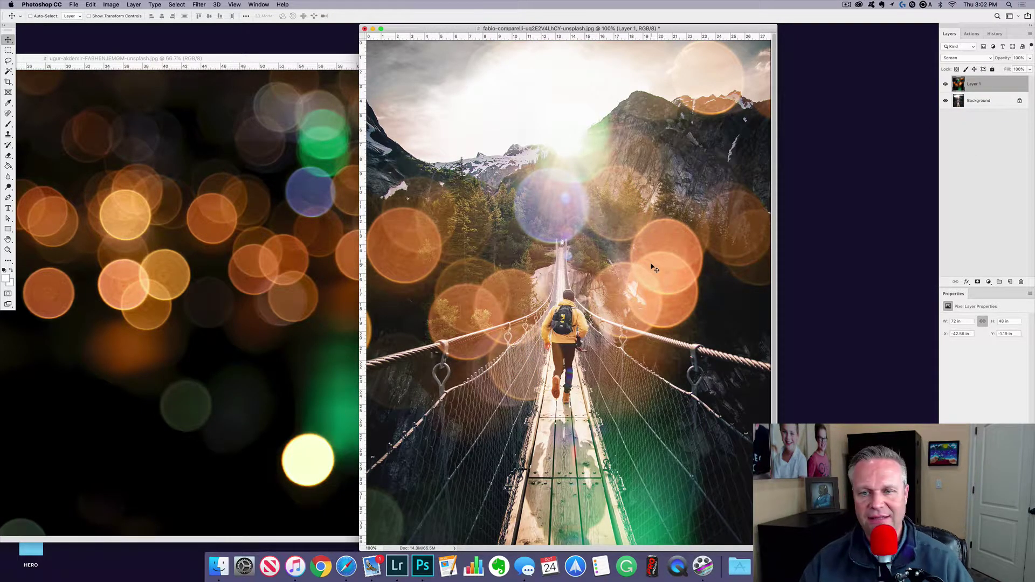
{"action": "left_click_drag", "start_coordinate": [655, 271], "coordinate": [680, 240]}
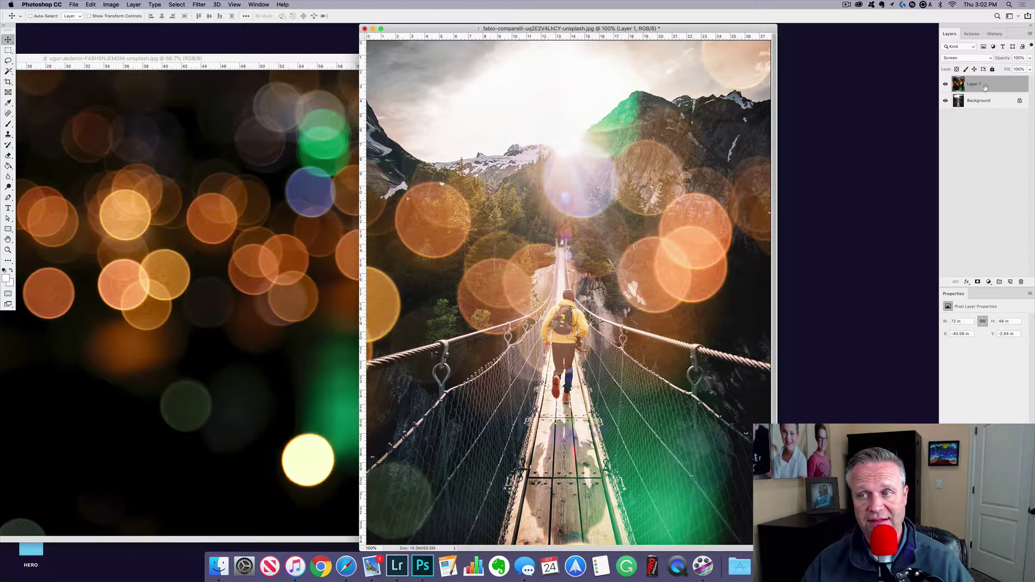
Duplicate Layer 1, and use Free Transform to rotate the copy about 71° counterclockwise and reposition it over the photo's right side
{"action": "left_click_drag", "start_coordinate": [985, 87], "coordinate": [1012, 282]}
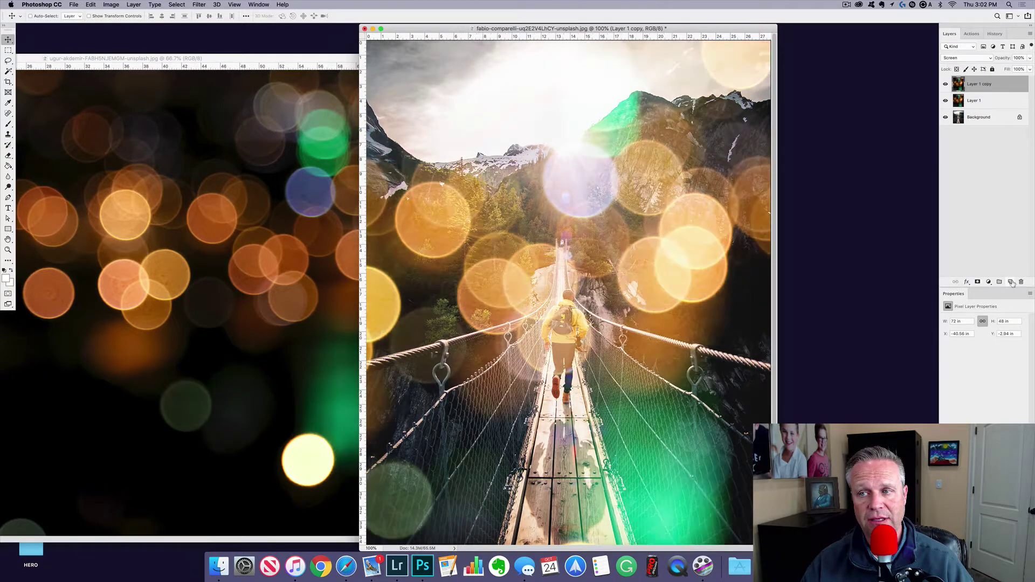
{"action": "left_click_drag", "start_coordinate": [641, 202], "coordinate": [624, 409]}
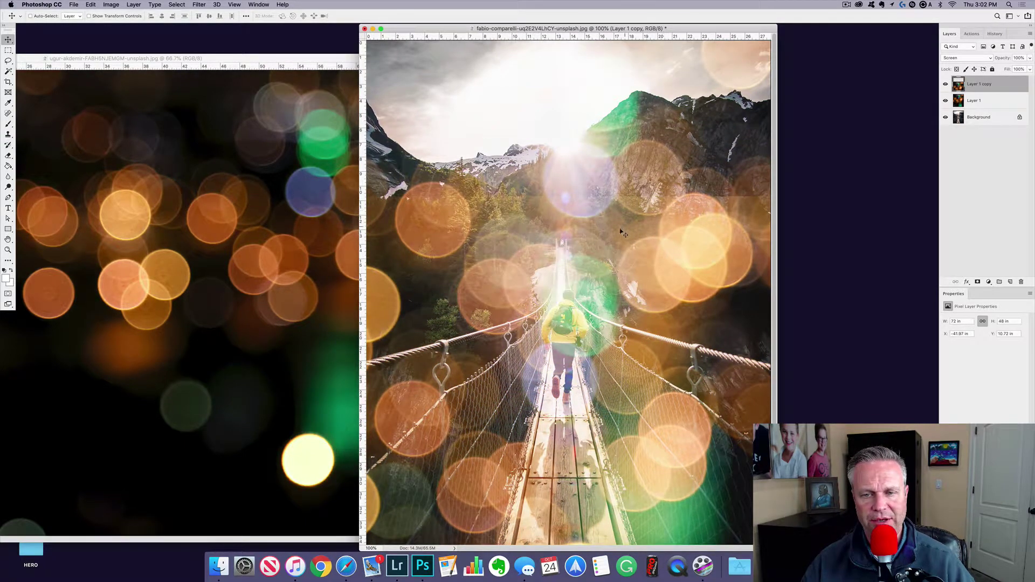
{"action": "key", "text": "super+minus"}
{"action": "key", "text": "super+minus"}
{"action": "key", "text": "super+minus"}
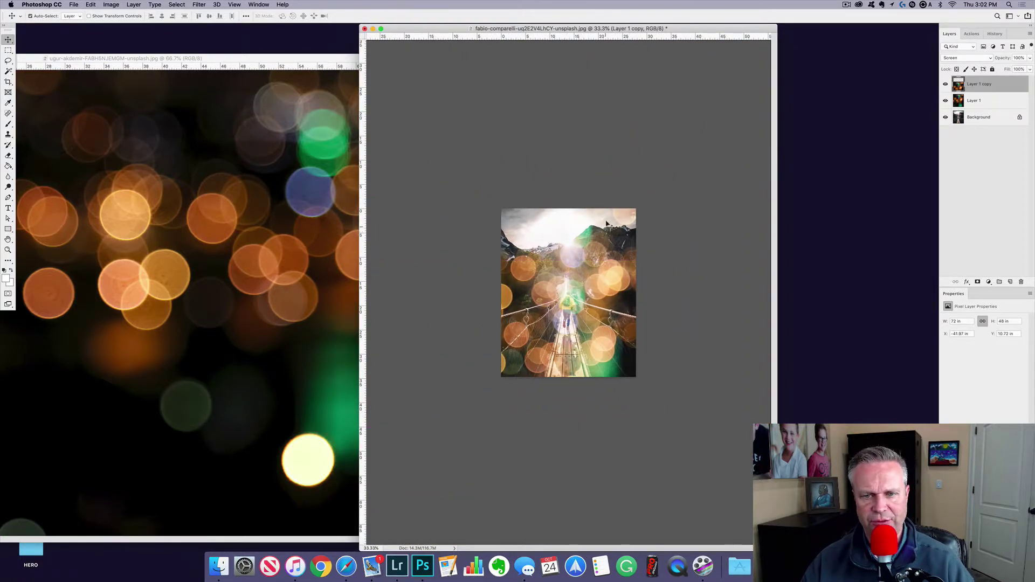
{"action": "key", "text": "super+t"}
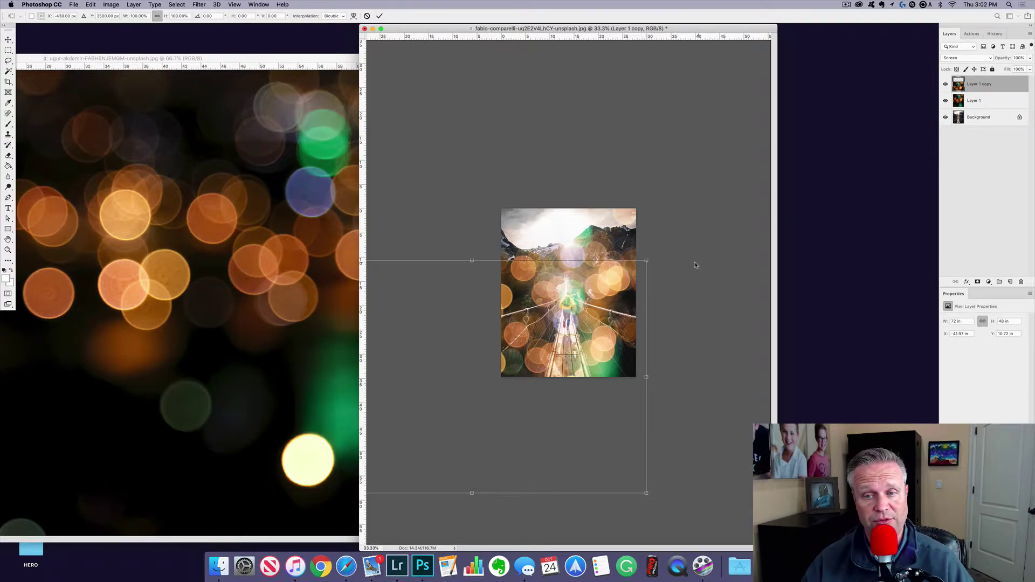
{"action": "left_click_drag", "start_coordinate": [661, 254], "coordinate": [423, 120]}
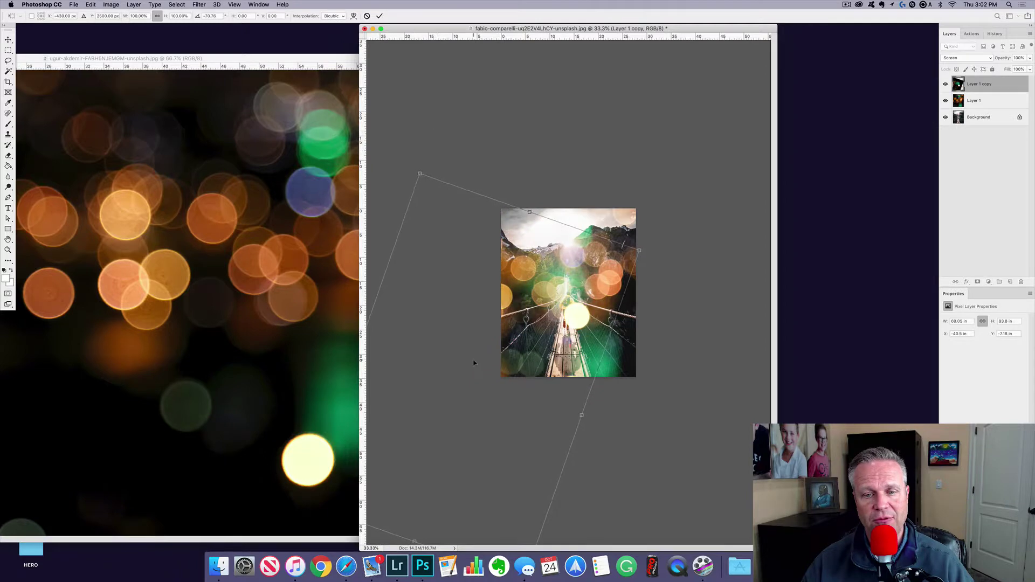
{"action": "left_click_drag", "start_coordinate": [474, 363], "coordinate": [636, 373]}
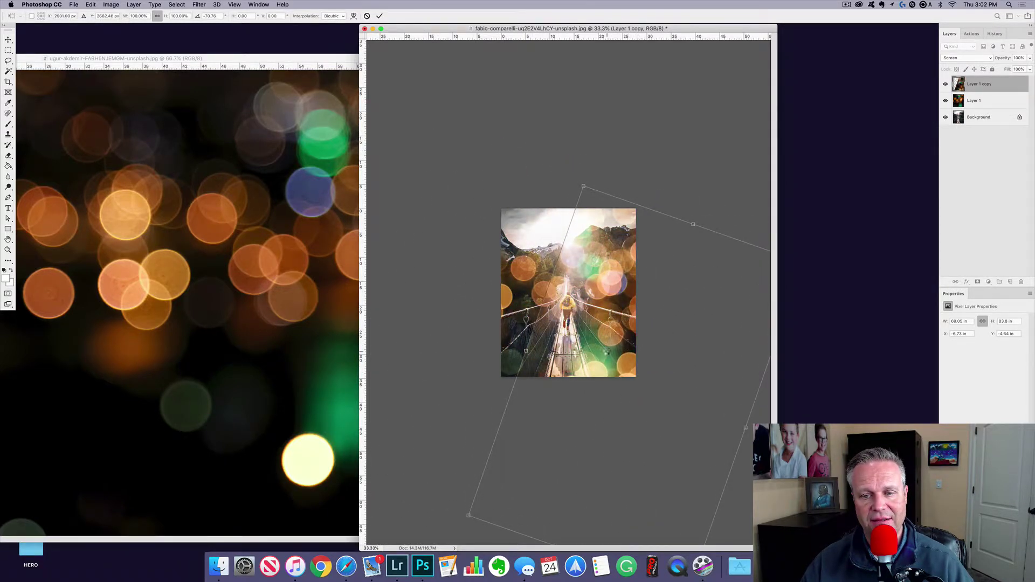
{"action": "key", "text": "Return"}
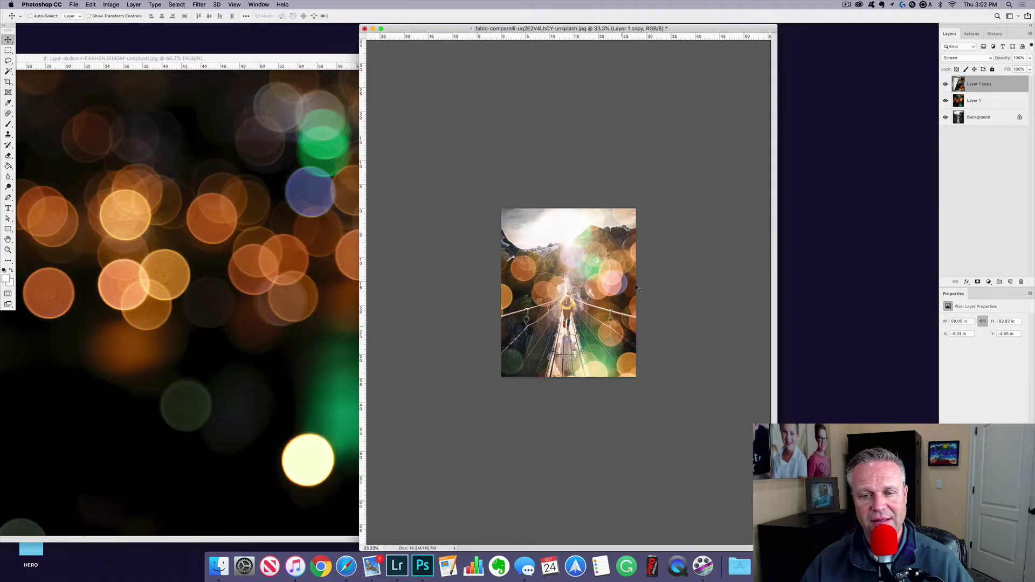
Shift the bokeh on the original Layer 1 slightly to the left and down over the bridge photo
{"action": "left_click", "coordinate": [995, 105]}
{"action": "left_click_drag", "start_coordinate": [499, 237], "coordinate": [499, 262]}
{"action": "scroll", "coordinate": [586, 296], "scroll_direction": "up", "scroll_amount": 1}
{"action": "scroll", "coordinate": [586, 297], "scroll_direction": "up", "scroll_amount": 10}
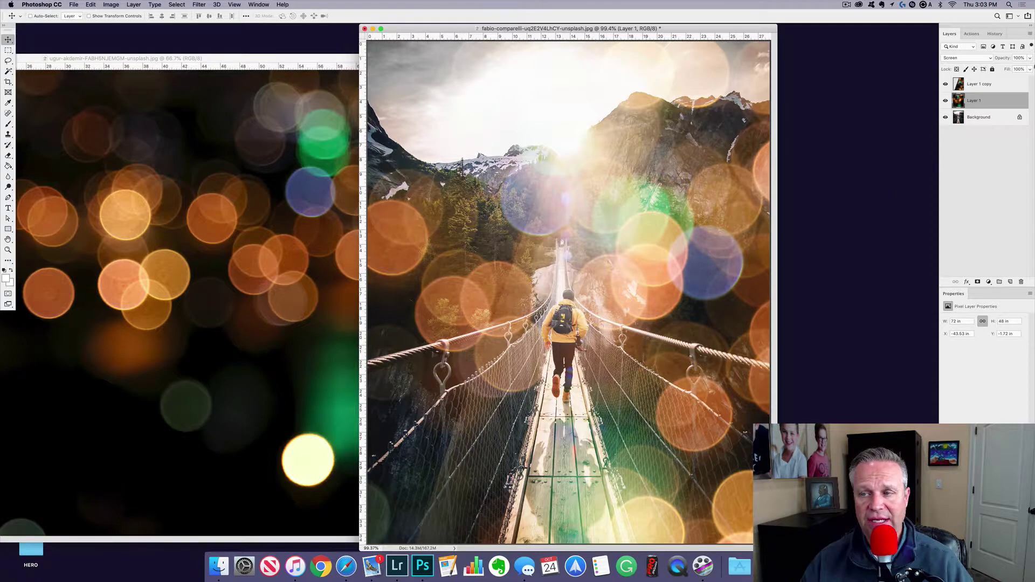
Select Layer 1 and Layer 1 copy together and lower their opacity to 64%
{"action": "left_click", "coordinate": [993, 84], "text": "shift"}
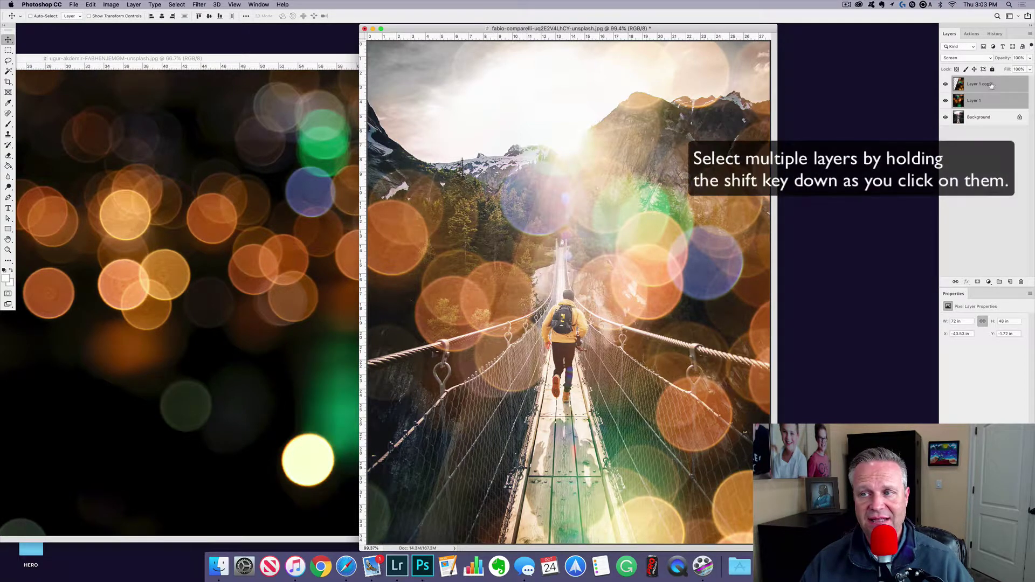
{"action": "left_click_drag", "start_coordinate": [1005, 61], "coordinate": [989, 63]}
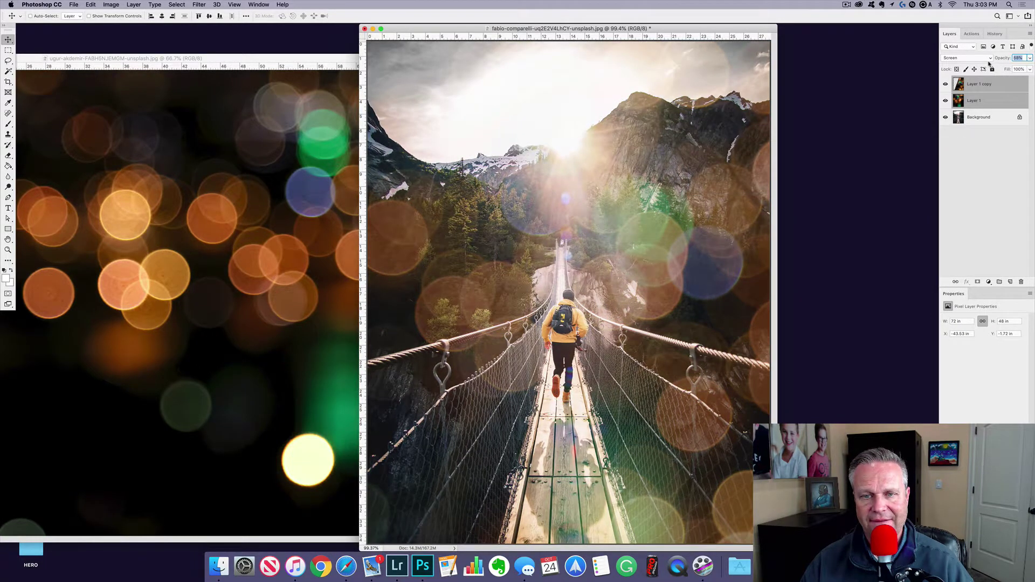
{"action": "left_click_drag", "start_coordinate": [989, 63], "coordinate": [990, 63]}
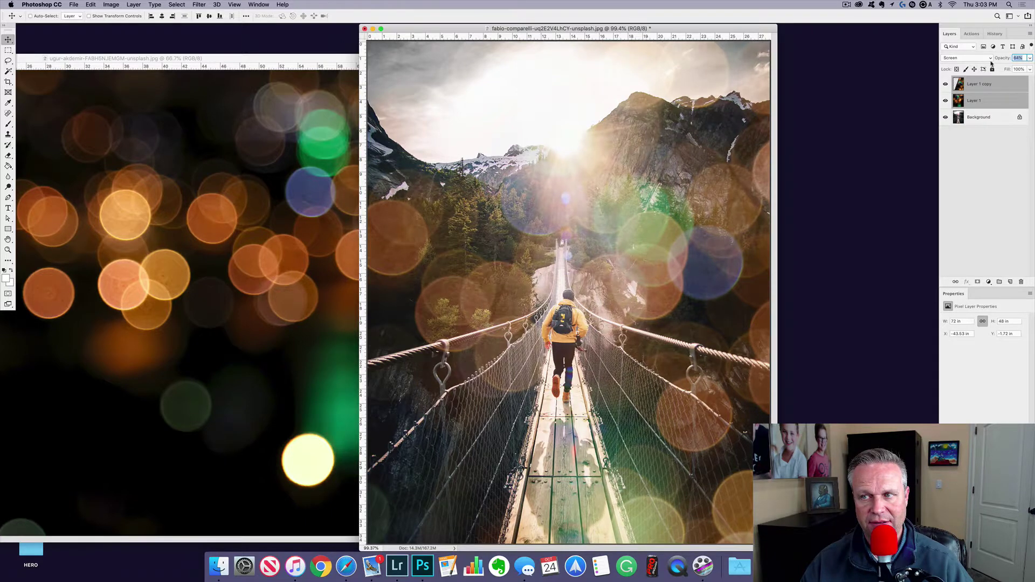
{"action": "left_click", "coordinate": [921, 109]}
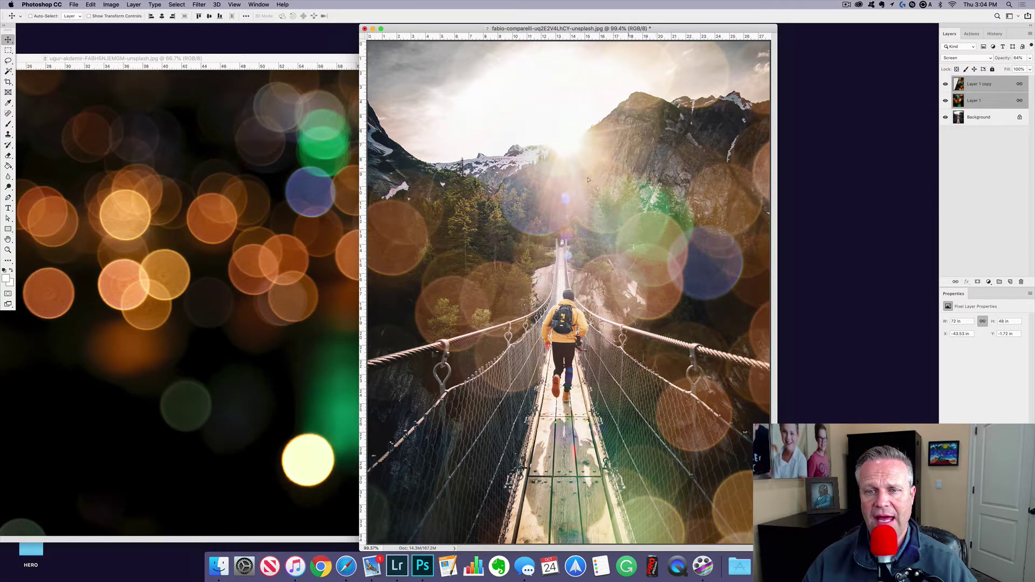
Shift the two linked bokeh layers together slightly to the left with only Layer 1 selected
{"action": "mouse_move", "coordinate": [647, 167]}
{"action": "left_mouse_down"}
{"action": "mouse_move", "coordinate": [584, 206]}
{"action": "mouse_move", "coordinate": [633, 163]}
{"action": "left_mouse_up"}
{"action": "key", "text": "super+z"}
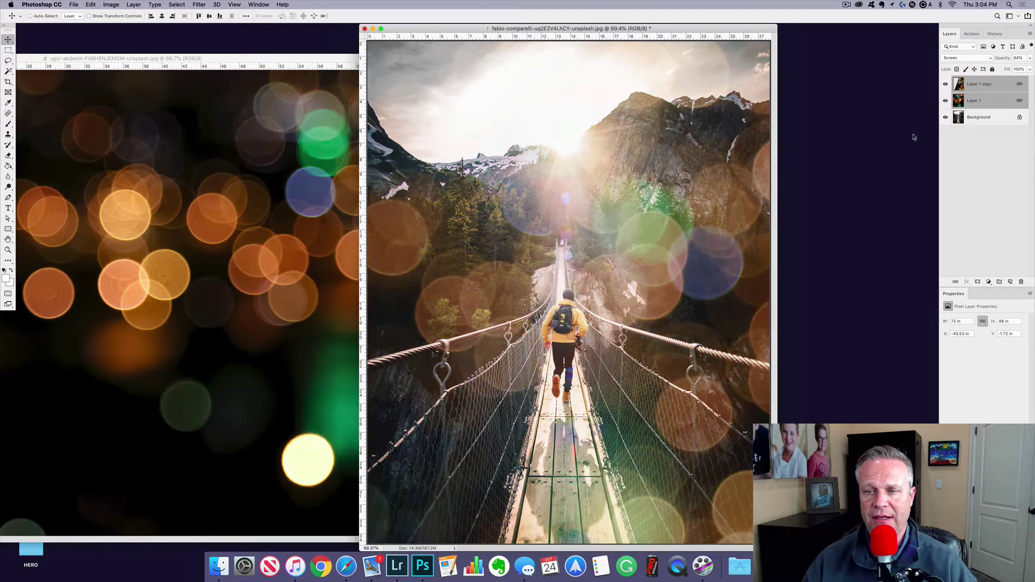
{"action": "left_click", "coordinate": [994, 101]}
{"action": "mouse_move", "coordinate": [669, 266]}
{"action": "left_mouse_down"}
{"action": "mouse_move", "coordinate": [554, 319]}
{"action": "mouse_move", "coordinate": [591, 367]}
{"action": "mouse_move", "coordinate": [644, 300]}
{"action": "mouse_move", "coordinate": [618, 298]}
{"action": "mouse_move", "coordinate": [657, 231]}
{"action": "mouse_move", "coordinate": [655, 283]}
{"action": "mouse_move", "coordinate": [657, 245]}
{"action": "mouse_move", "coordinate": [658, 268]}
{"action": "left_mouse_up"}
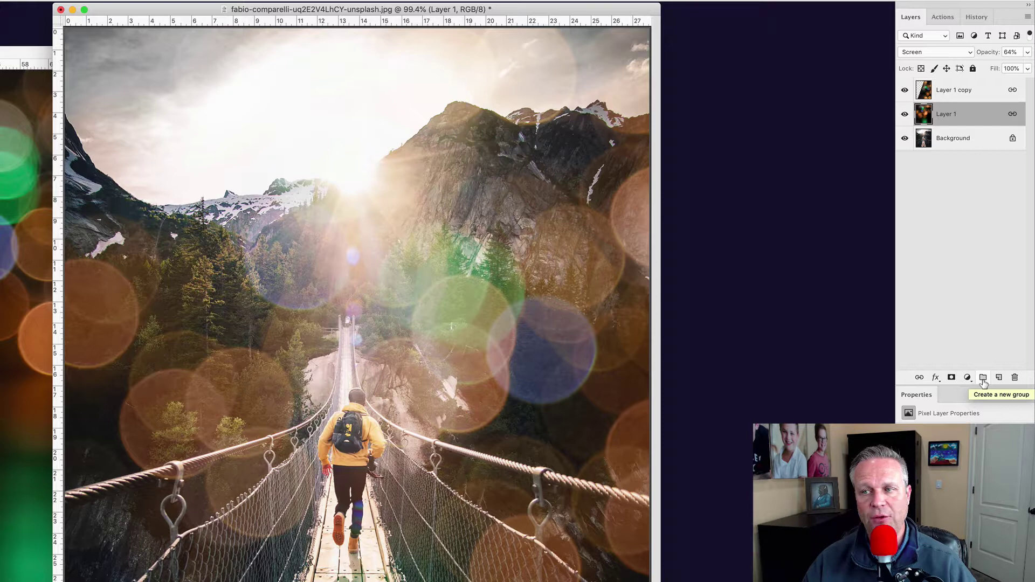
Create a new group containing Layer 1 and Layer 1 copy, and toggle the group's visibility to compare
{"action": "left_click", "coordinate": [983, 379]}
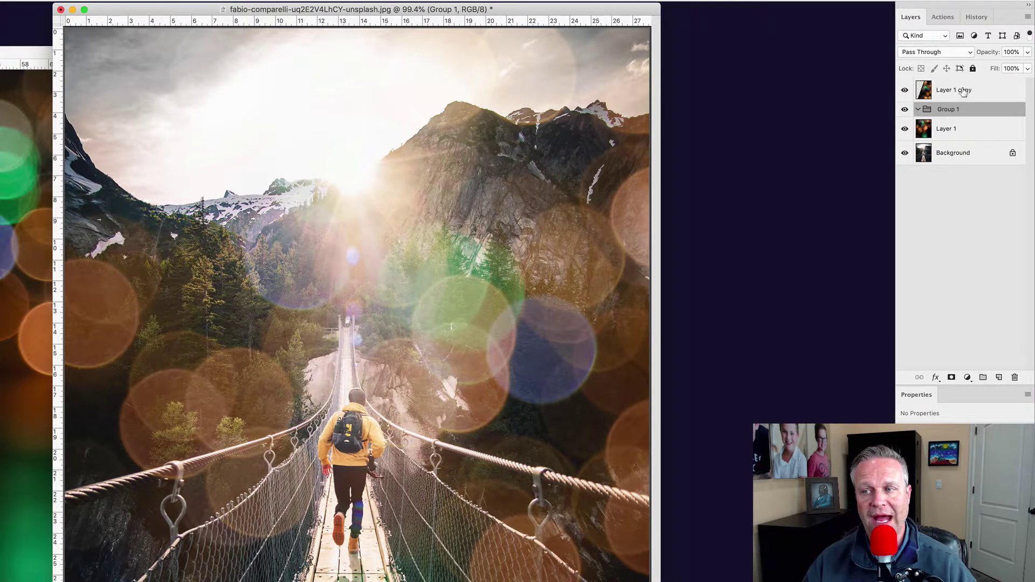
{"action": "mouse_move", "coordinate": [963, 92]}
{"action": "left_mouse_down"}
{"action": "mouse_move", "coordinate": [953, 134]}
{"action": "mouse_move", "coordinate": [957, 94]}
{"action": "left_mouse_up"}
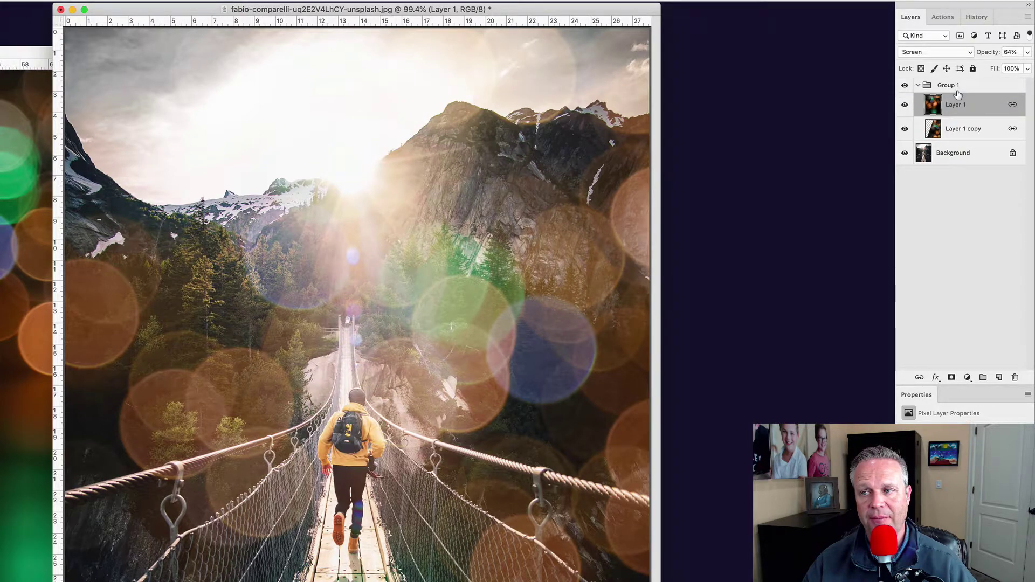
{"action": "left_click", "coordinate": [905, 86]}
{"action": "left_click", "coordinate": [905, 86]}
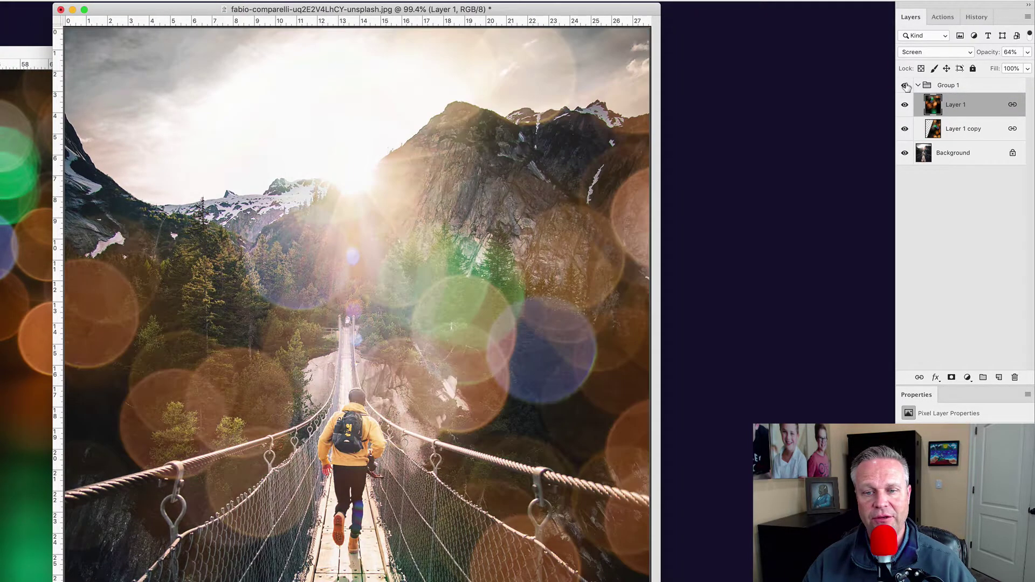
{"action": "left_click", "coordinate": [905, 85]}
{"action": "left_click", "coordinate": [905, 85]}
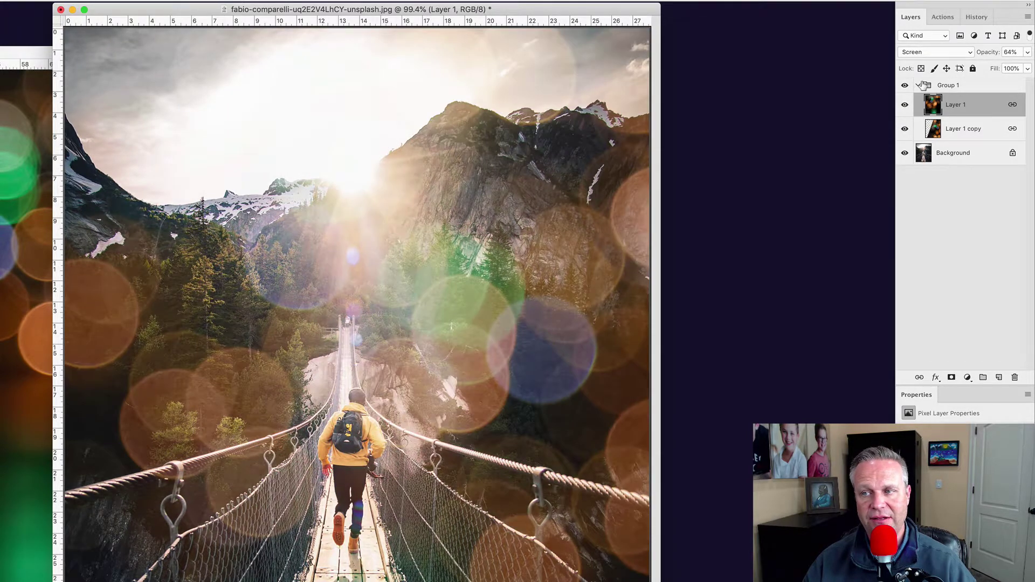
Collapse the layer group and rename it Bokeh
{"action": "left_click", "coordinate": [927, 85]}
{"action": "left_click", "coordinate": [918, 85]}
{"action": "double_click", "coordinate": [944, 88]}
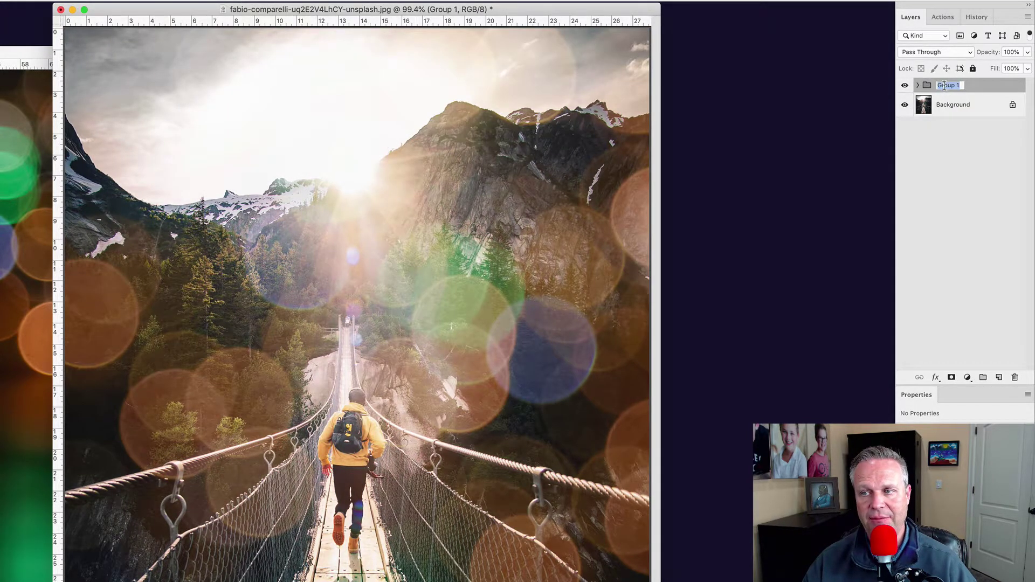
{"action": "type", "text": "Bokeh"}
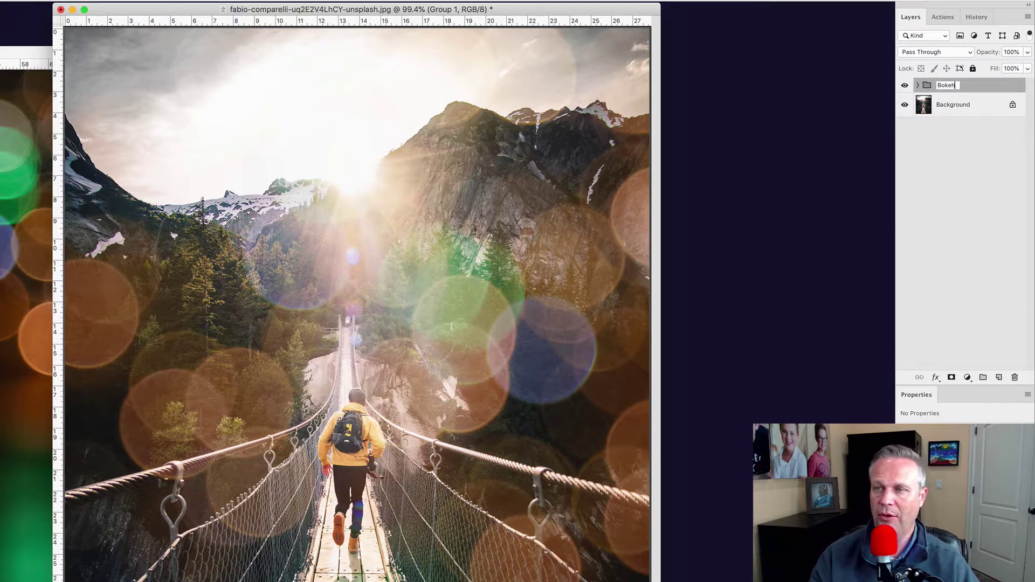
{"action": "key", "text": "Return"}
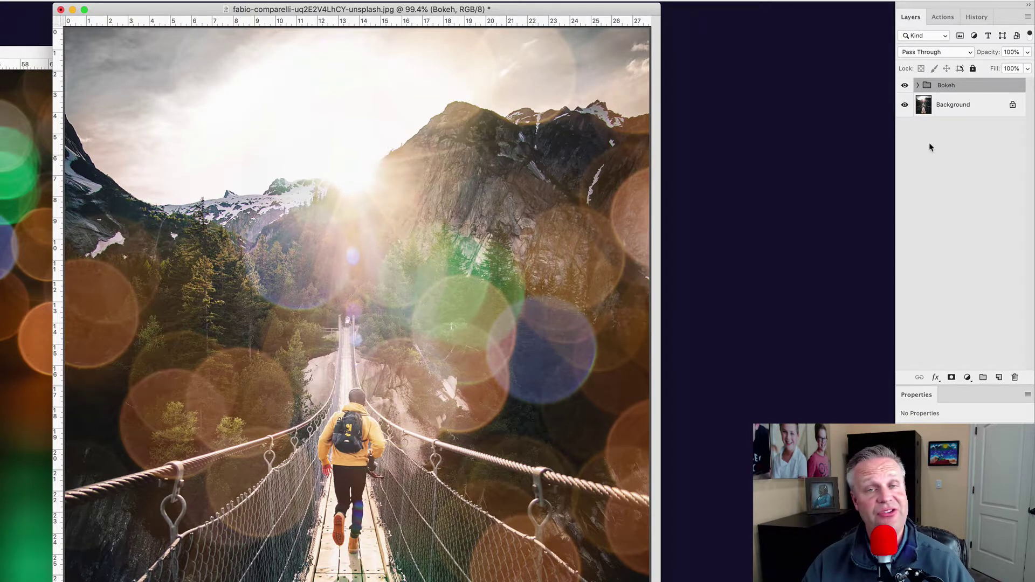
Hide and show the Bokeh group to compare the bridge photo with and without the lights
{"action": "left_click", "coordinate": [905, 86]}
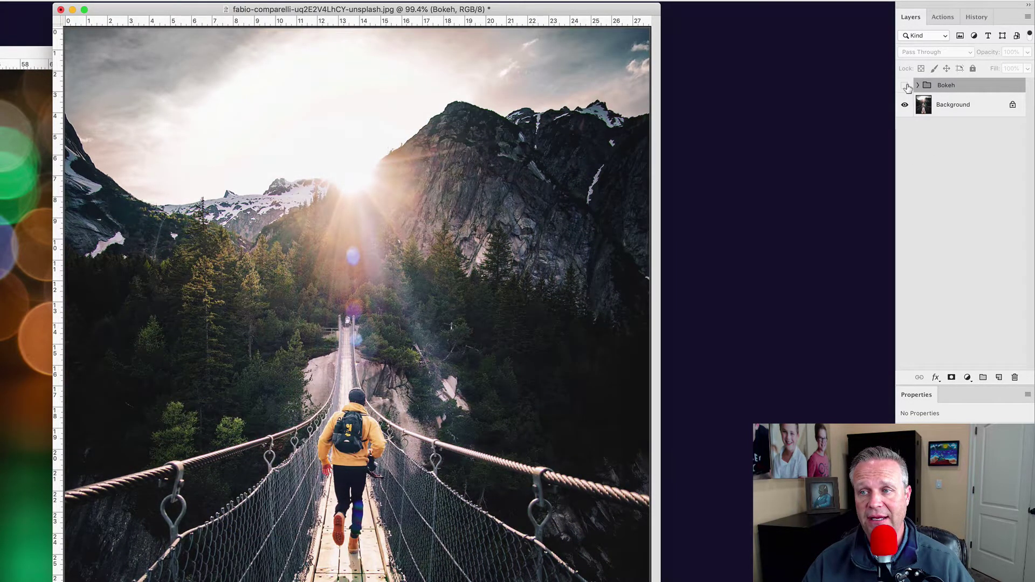
{"action": "left_click", "coordinate": [906, 86]}
{"action": "left_click", "coordinate": [905, 86]}
{"action": "left_click", "coordinate": [905, 87]}
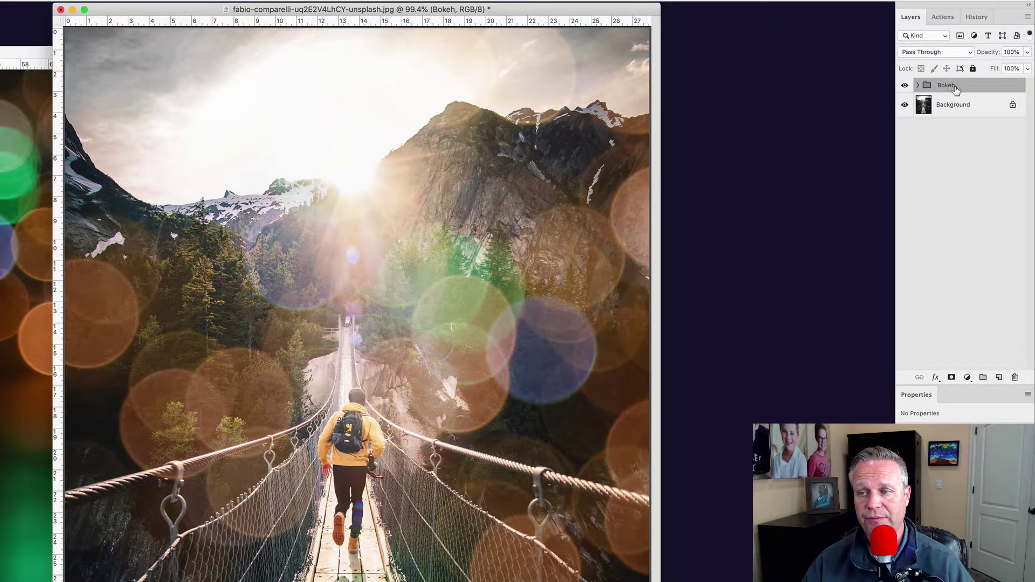
Expand the Bokeh group, take Layer 1 out of it to sit directly above the group, and collapse the group again
{"action": "left_click", "coordinate": [919, 87]}
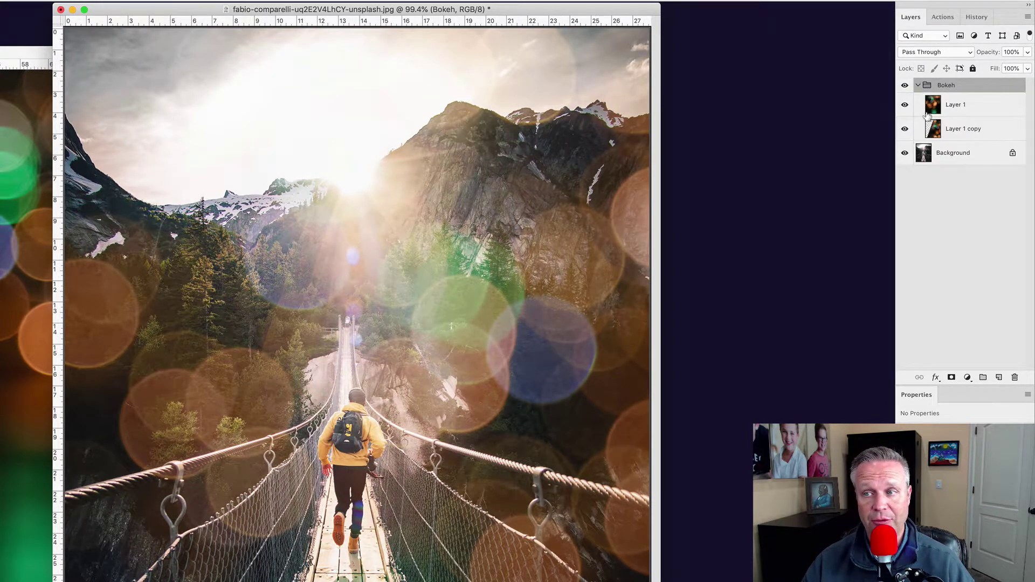
{"action": "left_click_drag", "start_coordinate": [954, 105], "coordinate": [964, 81]}
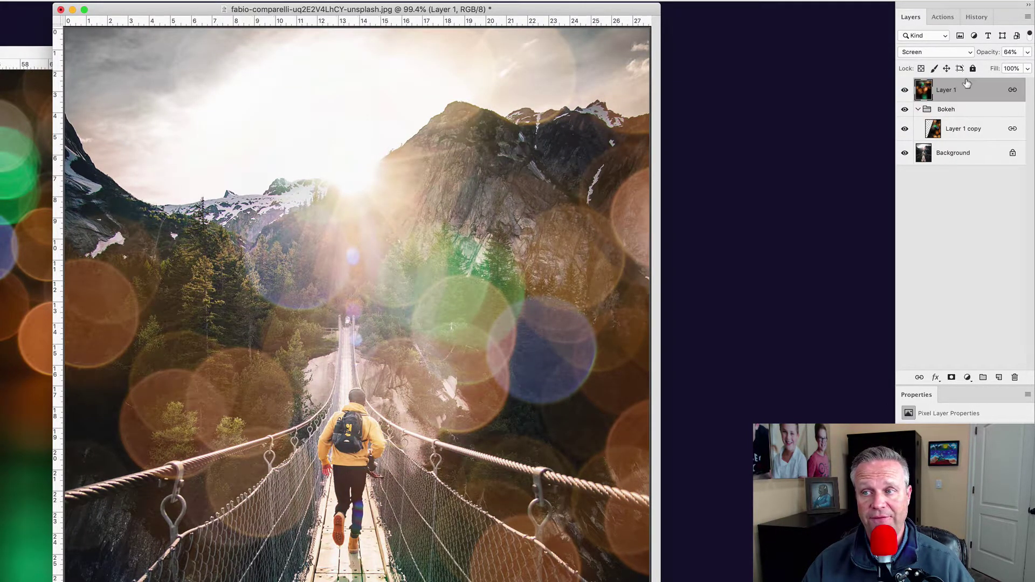
{"action": "left_click", "coordinate": [915, 111]}
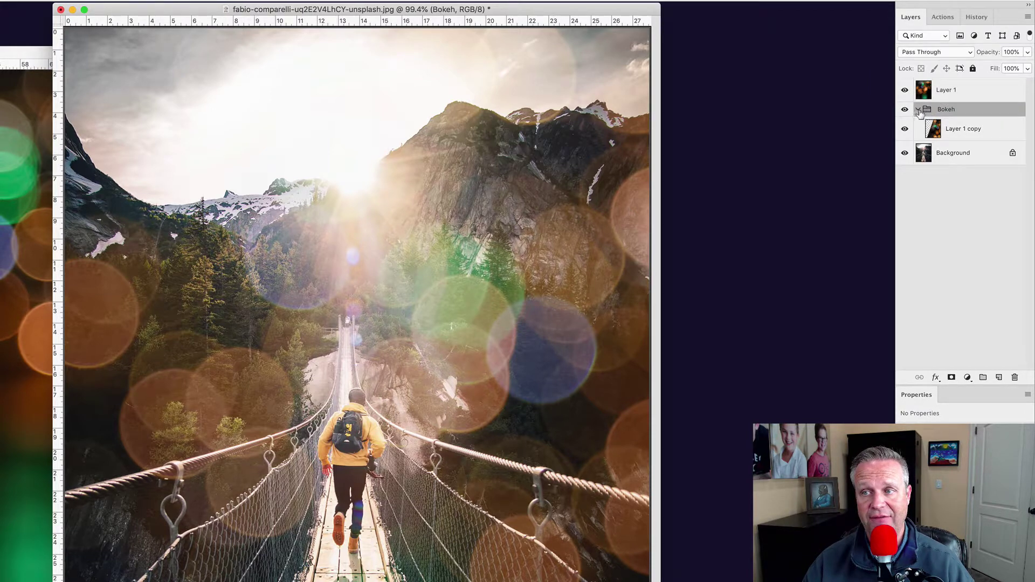
{"action": "left_click", "coordinate": [918, 110]}
{"action": "left_click", "coordinate": [918, 109]}
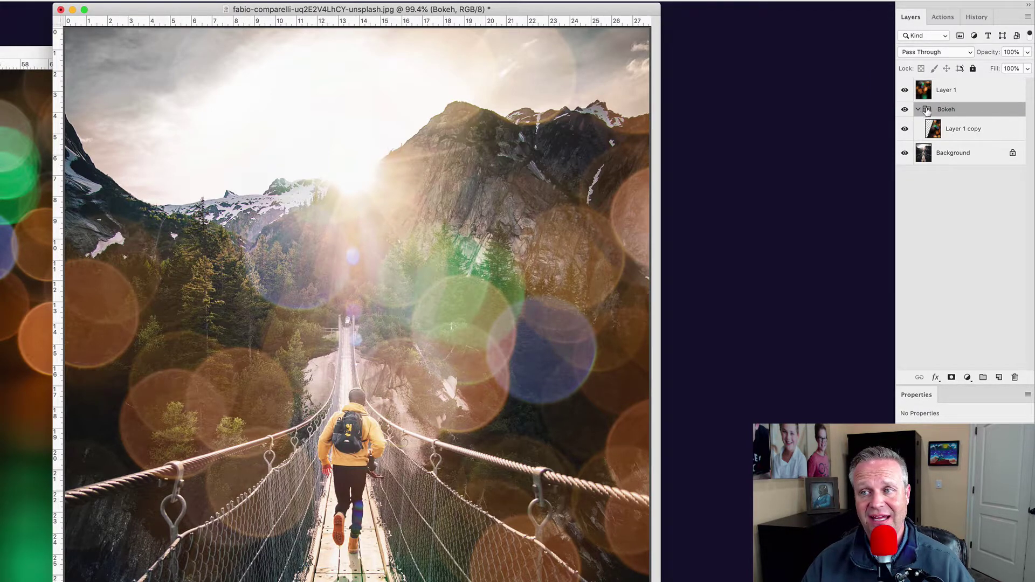
{"action": "left_click", "coordinate": [918, 109]}
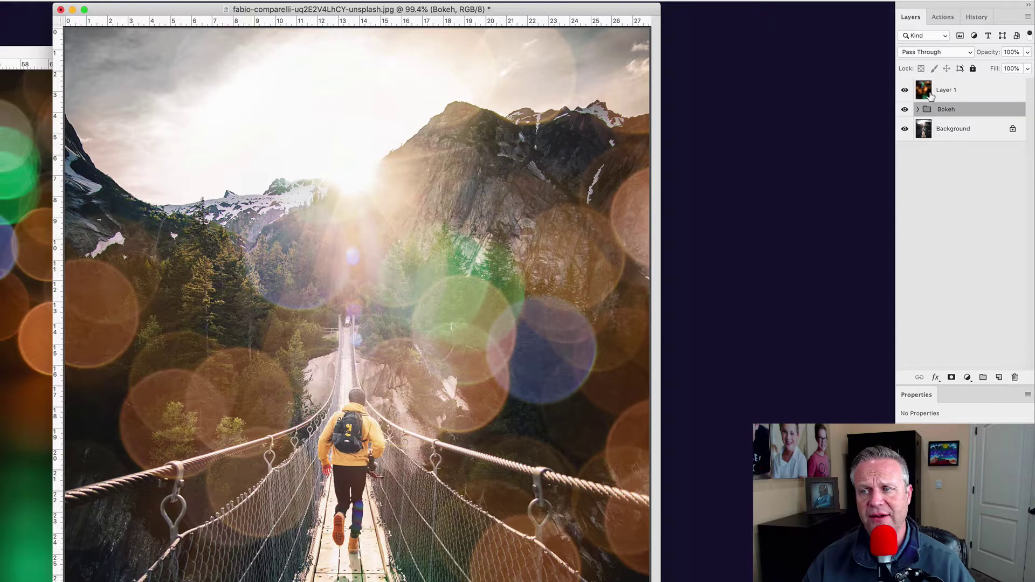
Delete Layer 1, and bring it back by restoring the last Layer Order state in the history
{"action": "left_click_drag", "start_coordinate": [930, 95], "coordinate": [1015, 377]}
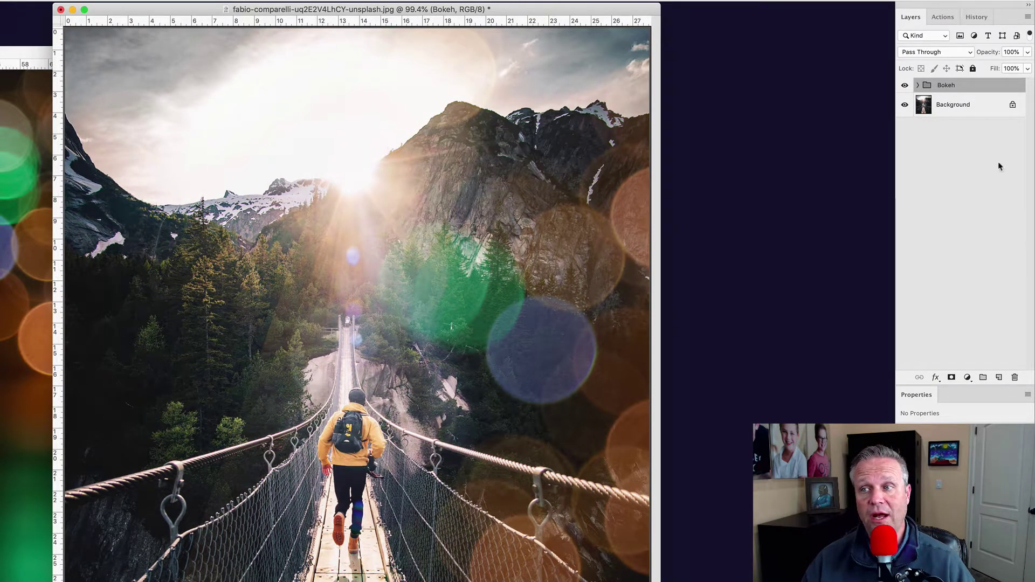
{"action": "left_click", "coordinate": [976, 17]}
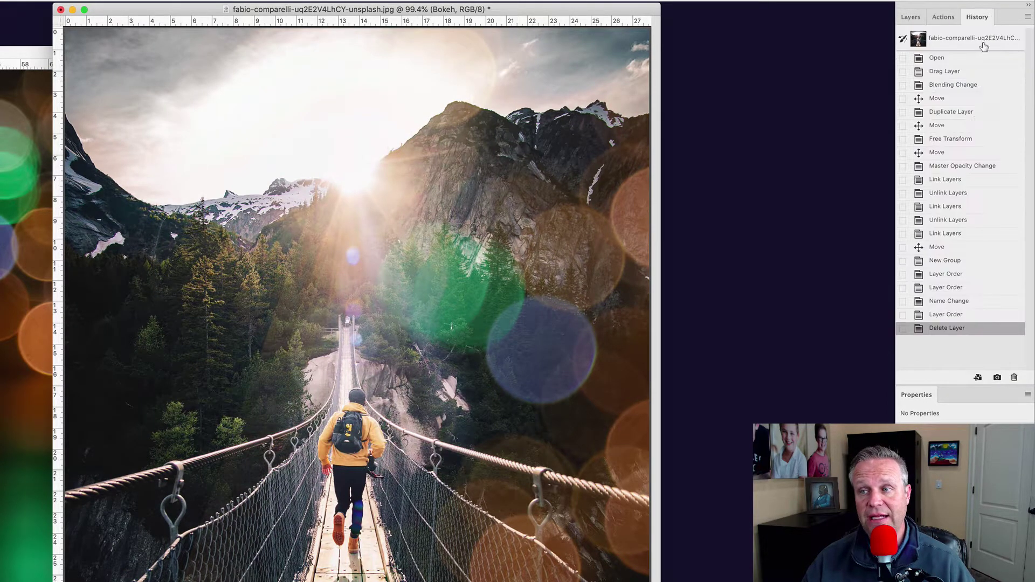
{"action": "left_click", "coordinate": [960, 315]}
{"action": "left_click", "coordinate": [910, 16]}
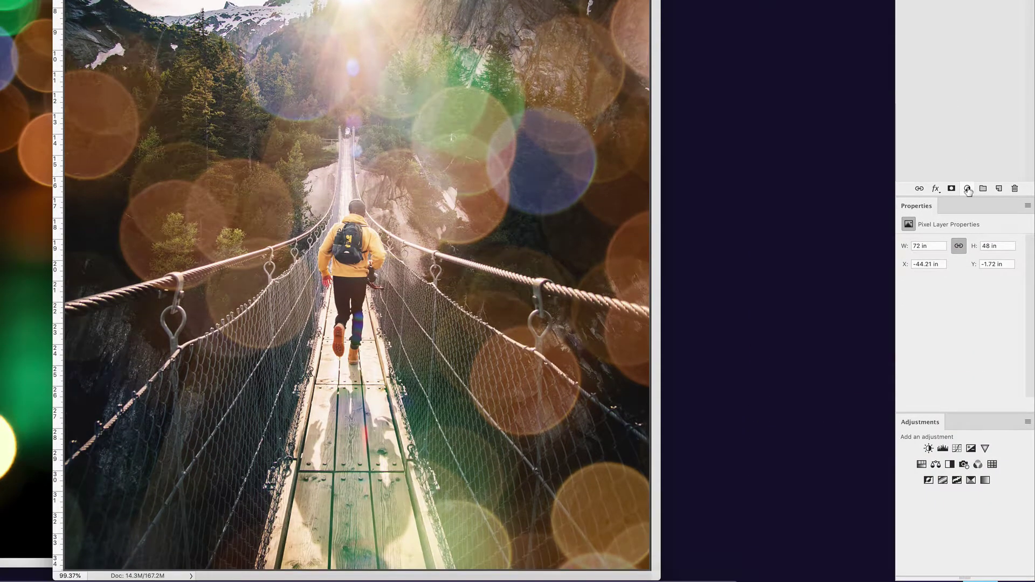
{"action": "left_click", "coordinate": [967, 190]}
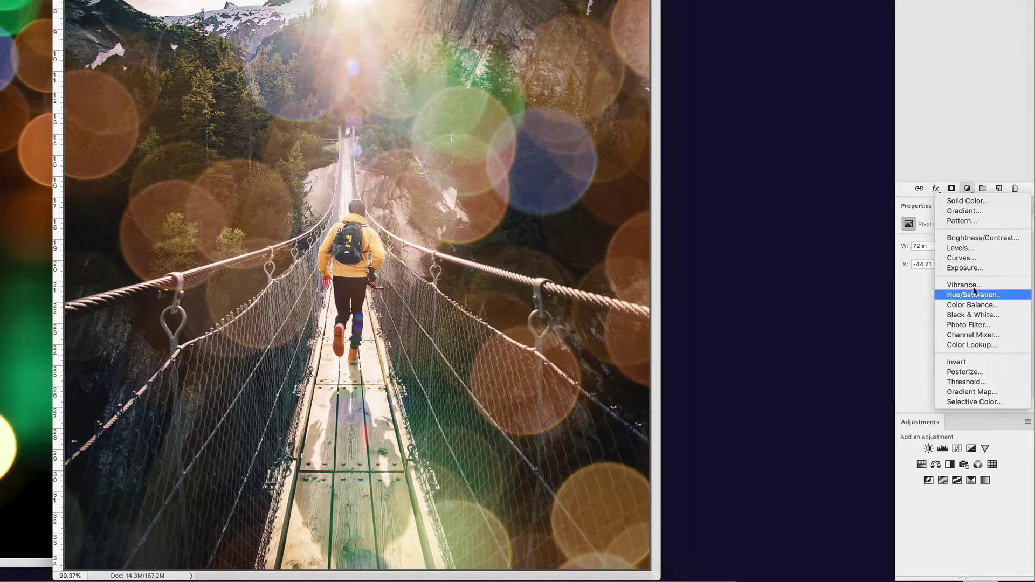
{"action": "left_click", "coordinate": [927, 390]}
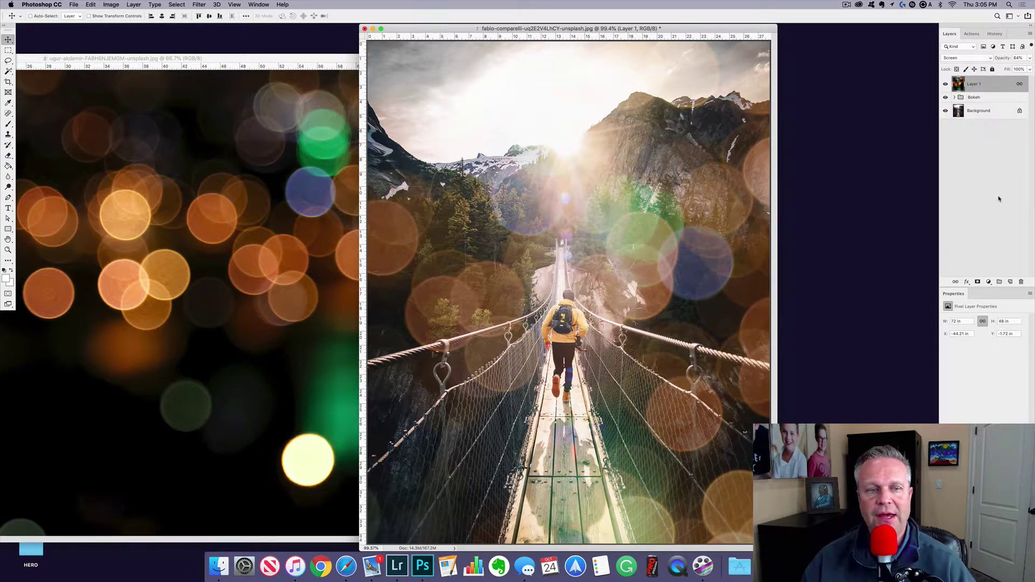
Close the bridge photo without saving its changes, and close the bokeh photo as well
{"action": "key", "text": "super+w"}
{"action": "left_click", "coordinate": [505, 181]}
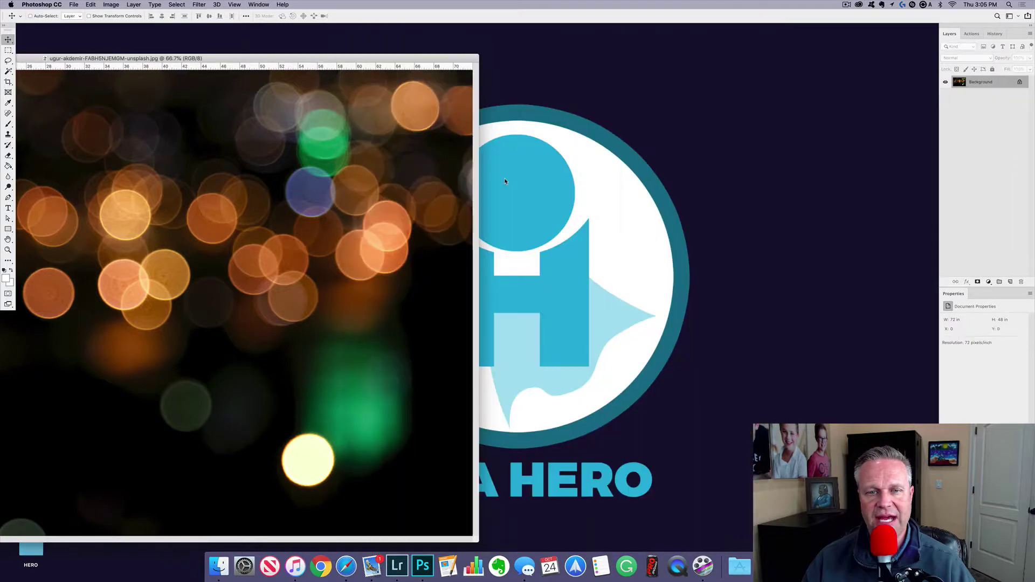
{"action": "key", "text": "super+w"}
{"action": "key", "text": "super+q"}
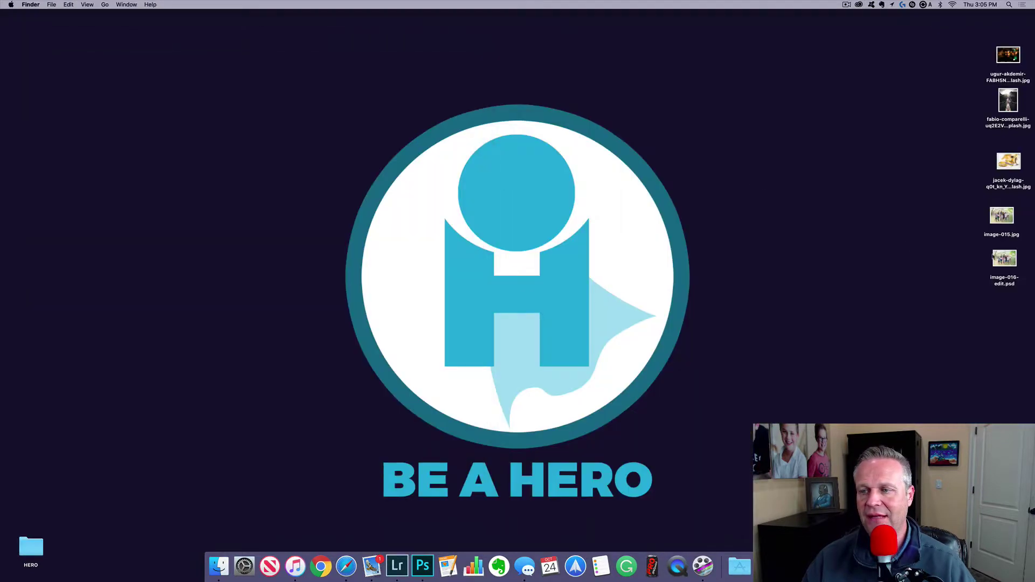
Open image-015.jpg and image-016-edit.psd from the desktop, offset their windows, and merge all visible layers of image-016-edit.psd into the Background
{"action": "left_click_drag", "start_coordinate": [983, 228], "coordinate": [1008, 264]}
{"action": "key", "text": "super+o"}
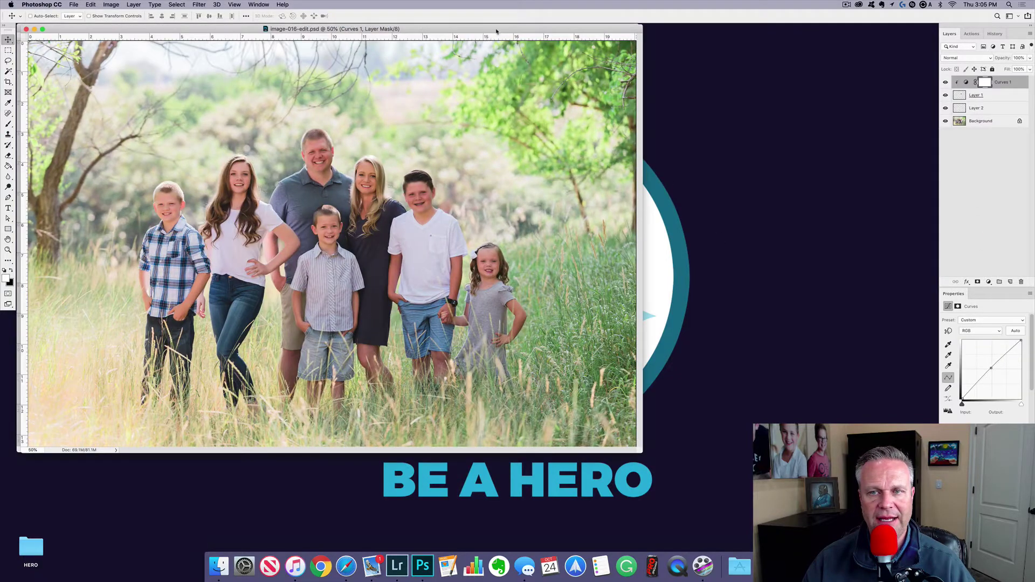
{"action": "left_click_drag", "start_coordinate": [496, 31], "coordinate": [687, 65]}
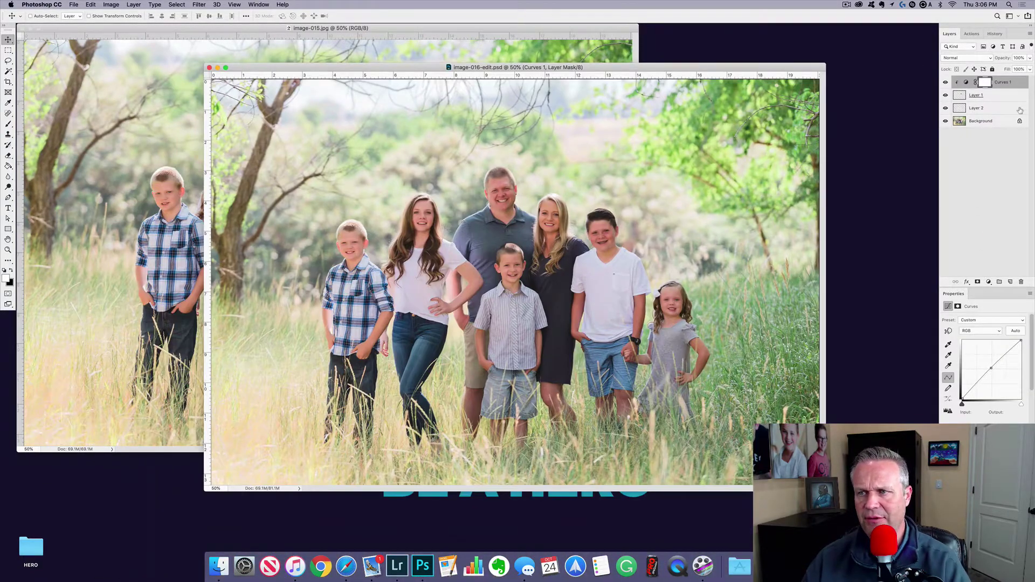
{"action": "key", "text": "shift+super+e"}
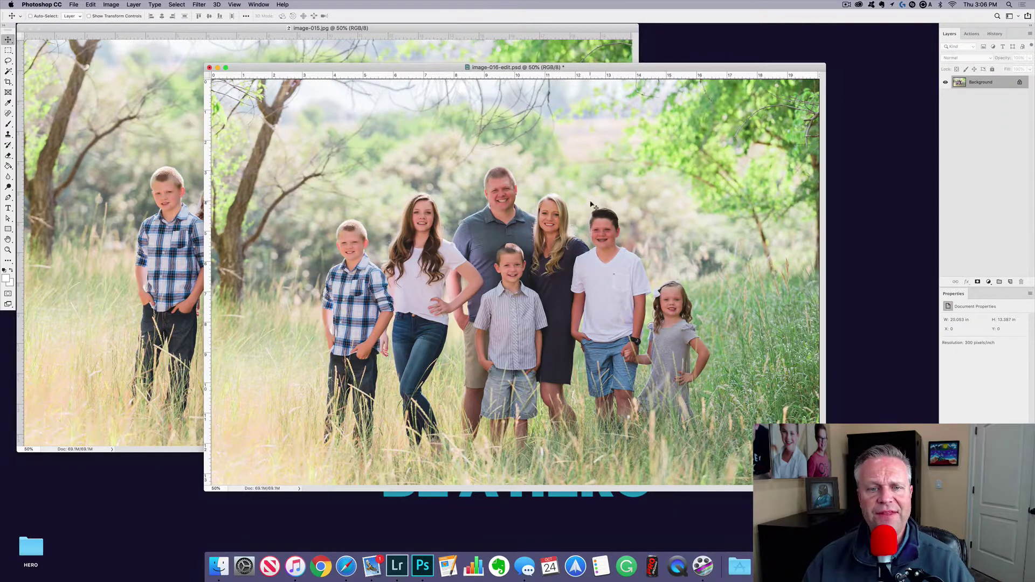
Compare the older boy's expression in image-016-edit.psd with the one in image-015.jpg
{"action": "mouse_move", "coordinate": [605, 235]}
{"action": "left_mouse_down"}
{"action": "mouse_move", "coordinate": [677, 241]}
{"action": "mouse_move", "coordinate": [605, 237]}
{"action": "left_mouse_up"}
{"action": "left_click", "coordinate": [462, 46]}
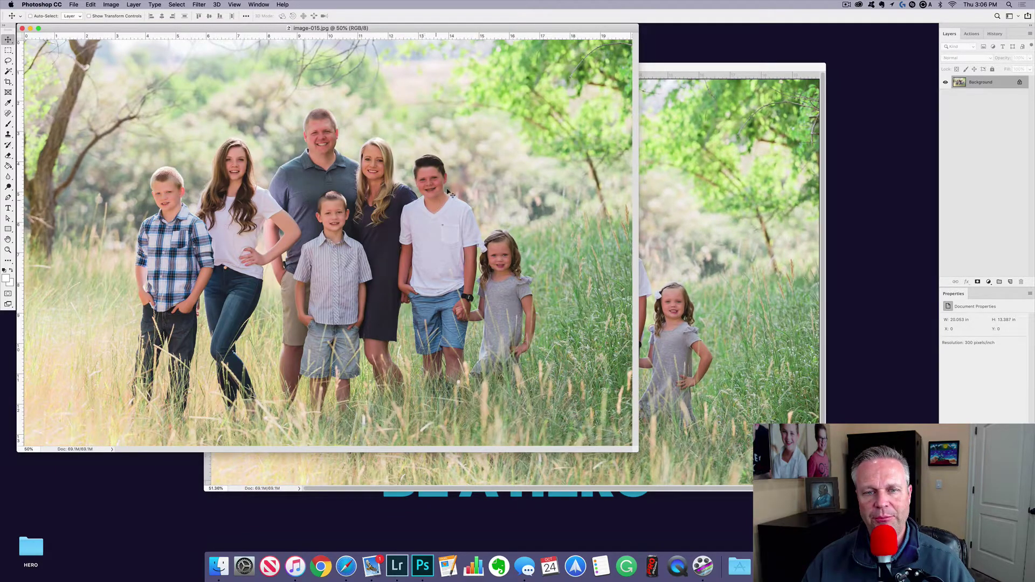
{"action": "left_click", "coordinate": [684, 199]}
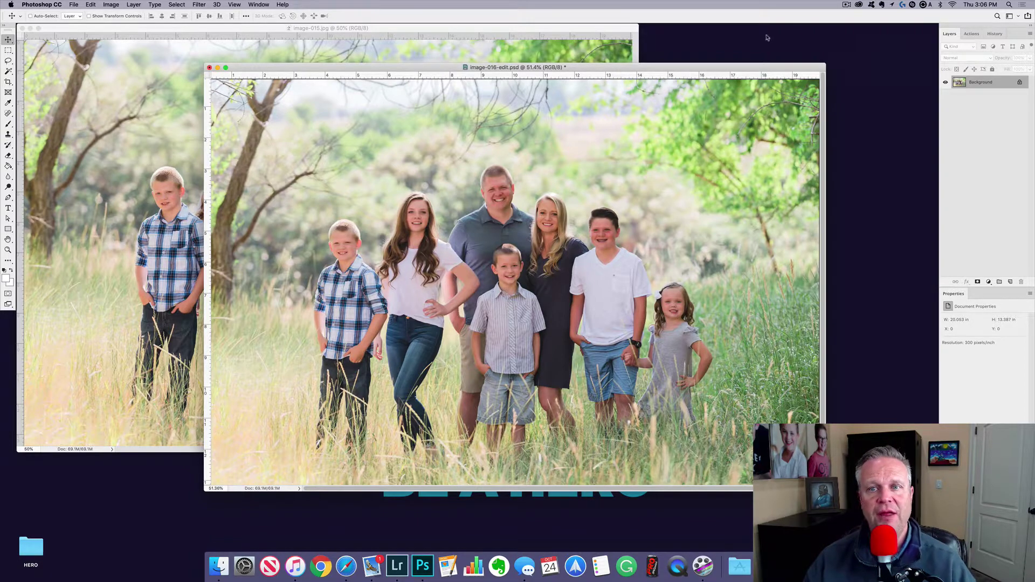
{"action": "left_click_drag", "start_coordinate": [737, 67], "coordinate": [729, 58]}
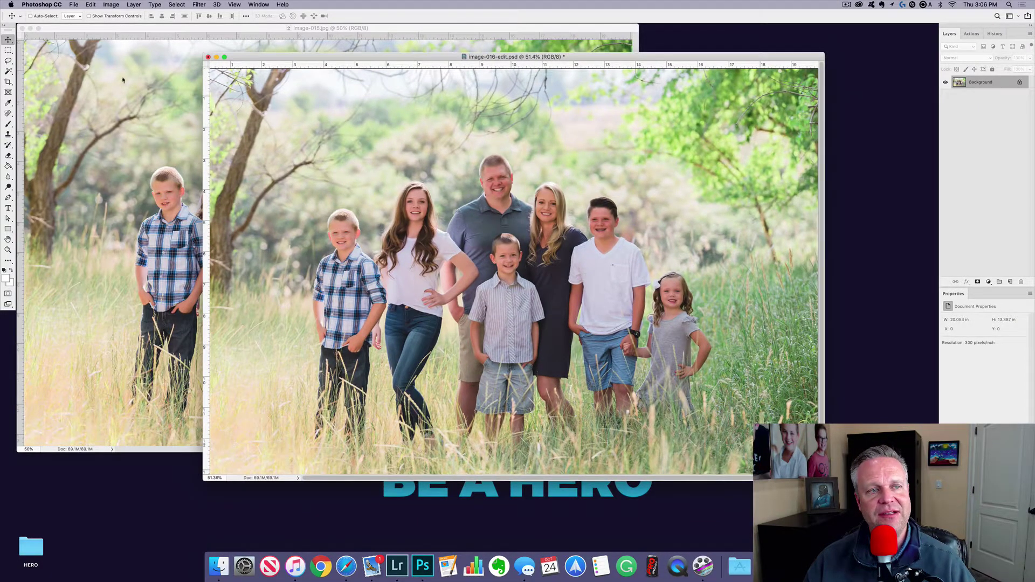
Select the head and shoulders of the boy in the white T-shirt in image-015.jpg with the Rectangular Marquee tool
{"action": "left_click", "coordinate": [9, 50]}
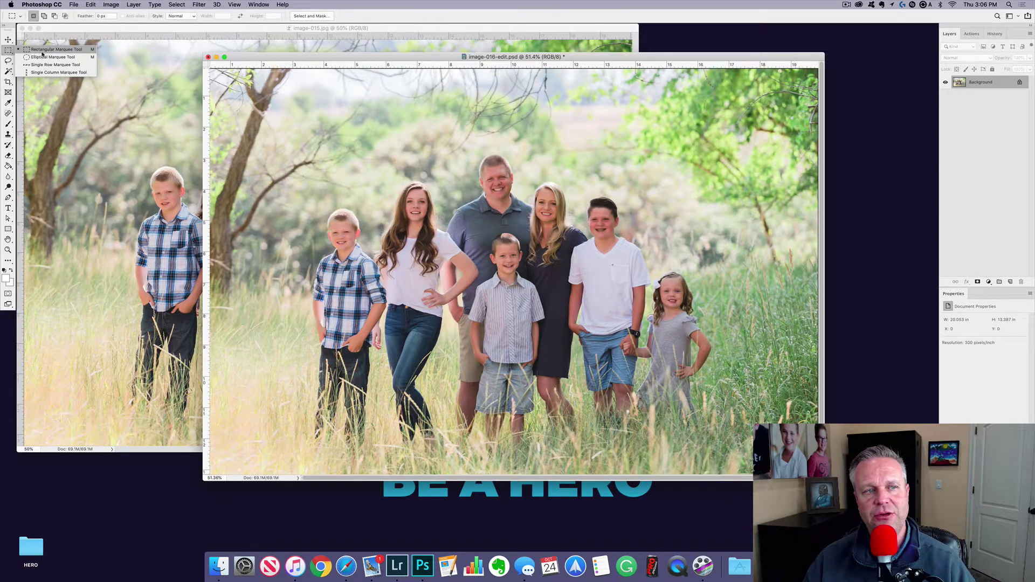
{"action": "left_click", "coordinate": [79, 52]}
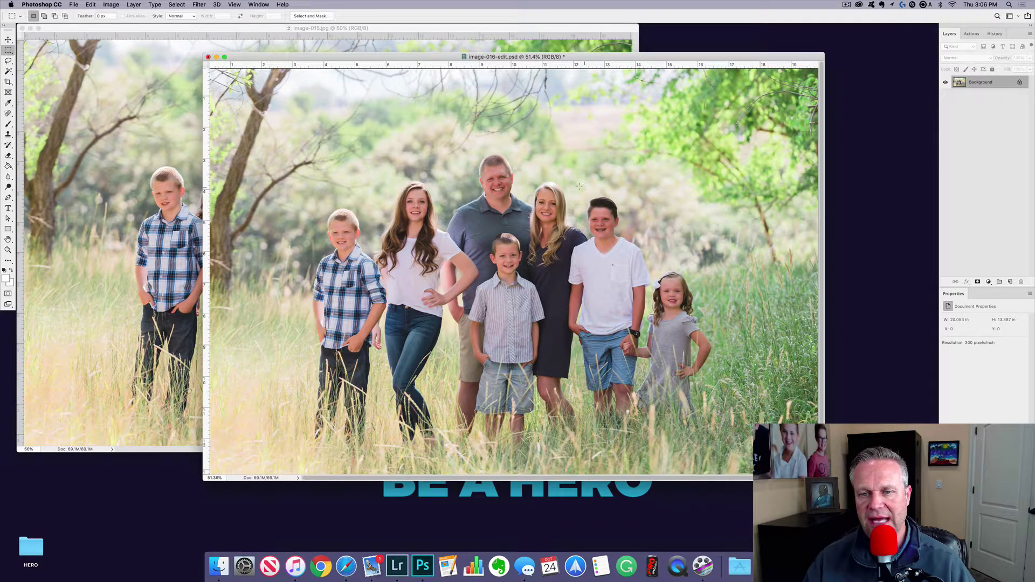
{"action": "left_click_drag", "start_coordinate": [576, 186], "coordinate": [628, 259]}
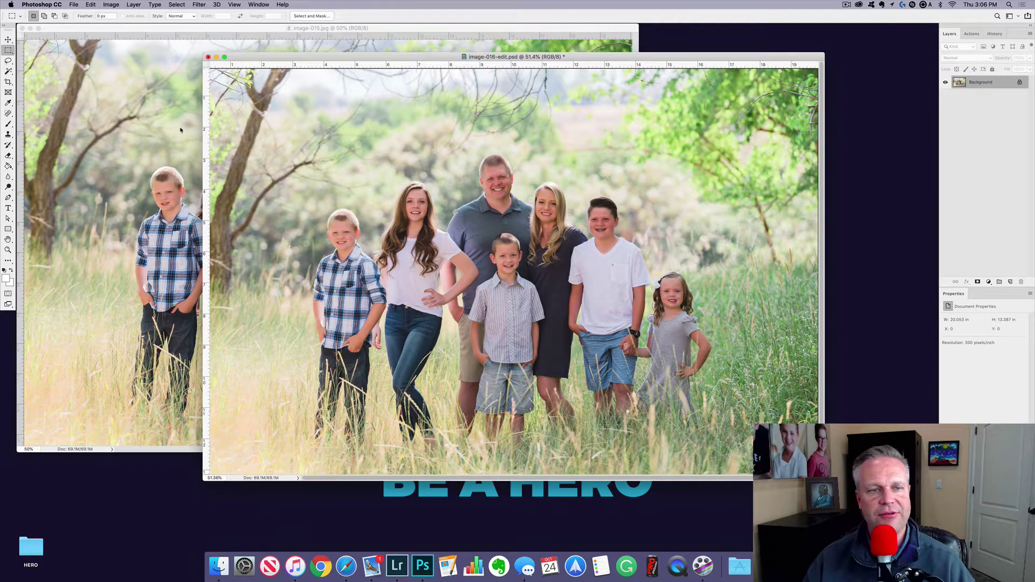
{"action": "left_click", "coordinate": [171, 134]}
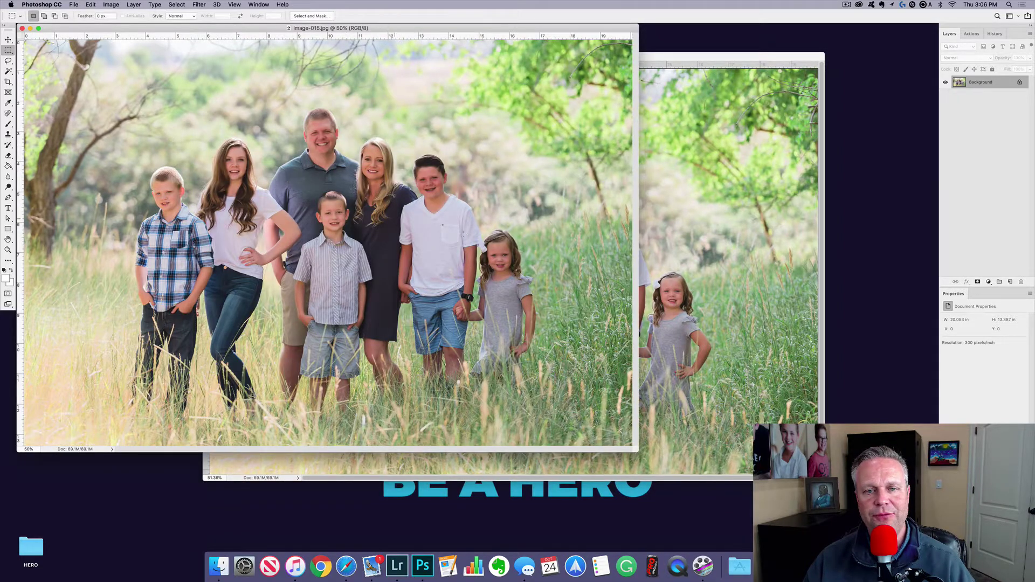
{"action": "left_click_drag", "start_coordinate": [400, 147], "coordinate": [463, 222]}
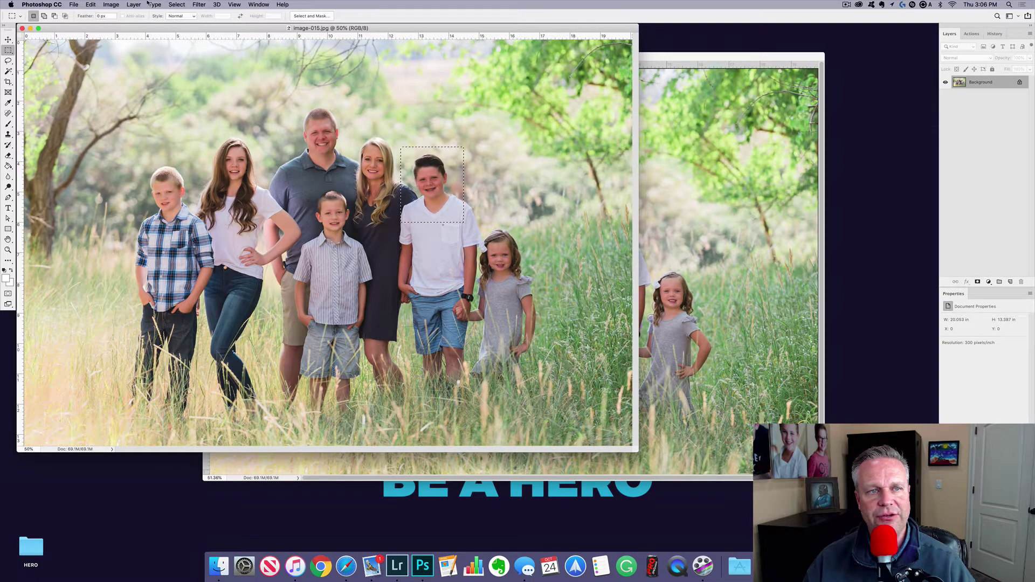
Copy the selected head to a new layer with Layer Via Copy, and hide and show the Background to check it
{"action": "left_click", "coordinate": [135, 4]}
{"action": "mouse_move", "coordinate": [138, 14]}
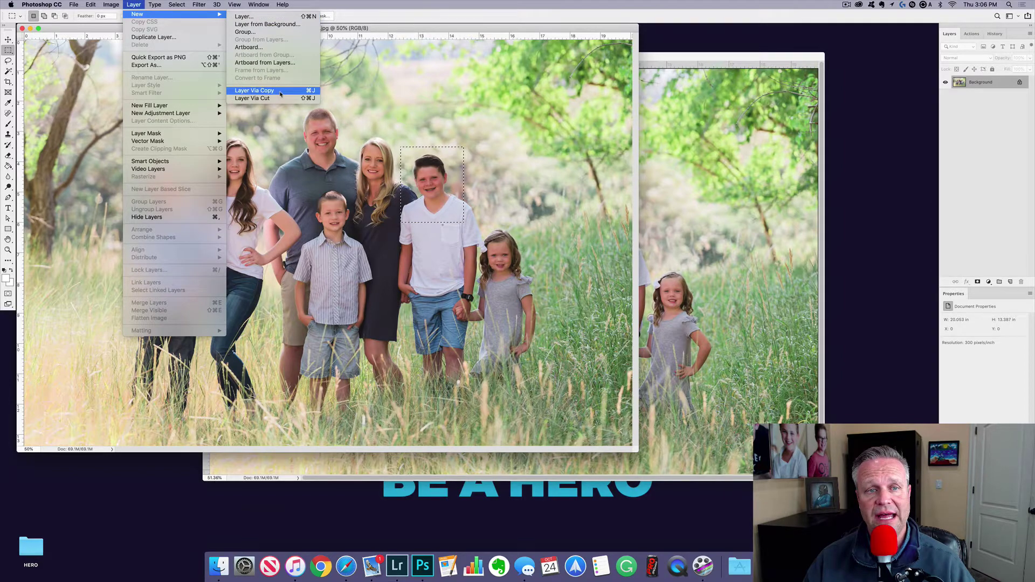
{"action": "left_click", "coordinate": [280, 92]}
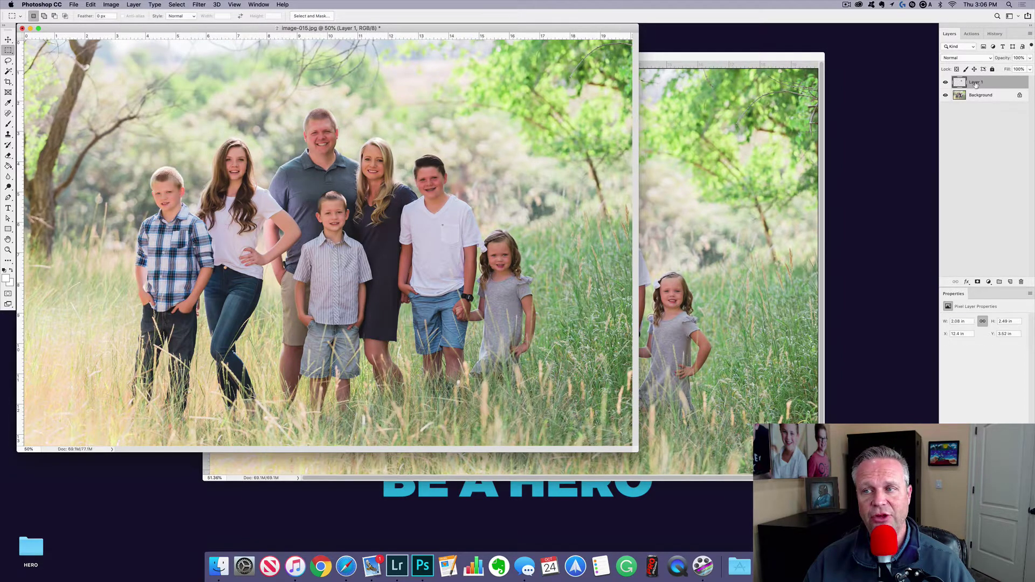
{"action": "left_click", "coordinate": [946, 97]}
{"action": "left_click", "coordinate": [946, 97]}
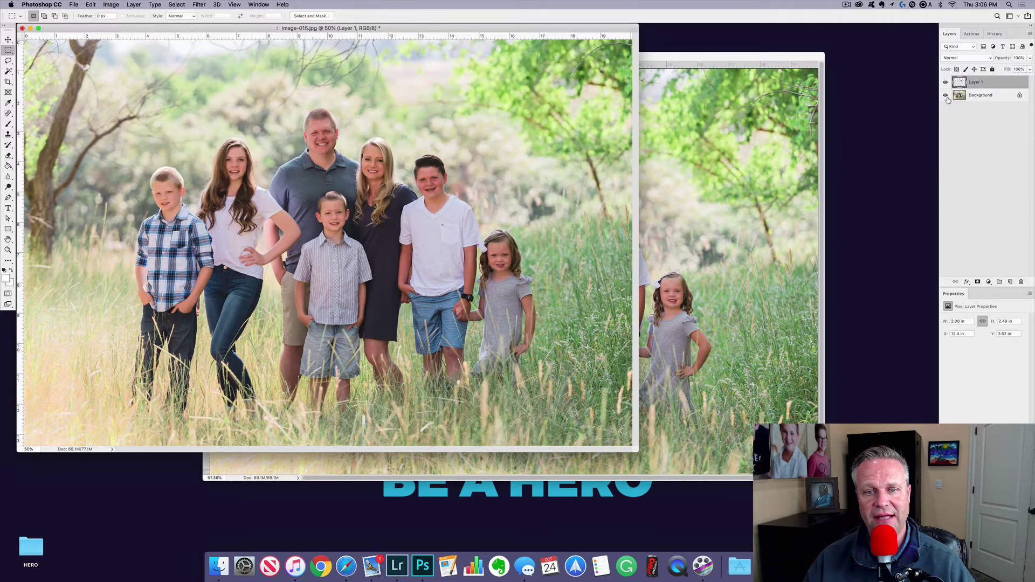
{"action": "left_click", "coordinate": [946, 97]}
{"action": "left_click", "coordinate": [946, 97]}
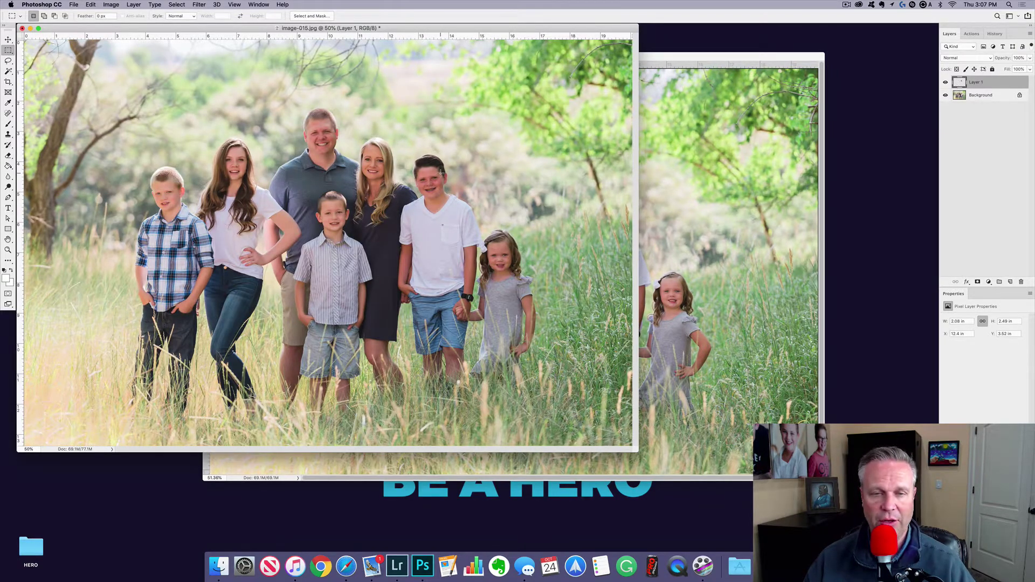
Move the copied head layer into image-016-edit.psd, and close image-015.jpg without saving
{"action": "key", "text": "v"}
{"action": "left_click_drag", "start_coordinate": [435, 180], "coordinate": [620, 211]}
{"action": "key", "text": "ctrl+Tab"}
{"action": "key", "text": "super+w"}
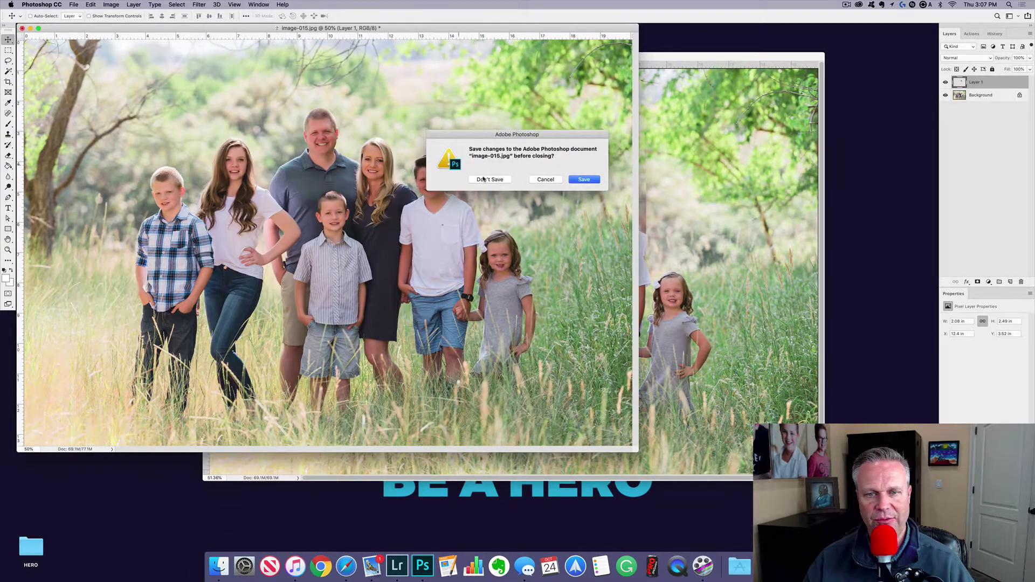
{"action": "left_click", "coordinate": [488, 181]}
Place the copied head beside the boy's original head, with horizontal guides at the original's chin and hairline for comparing their sizes
{"action": "scroll", "coordinate": [603, 213], "scroll_direction": "up", "scroll_amount": 5}
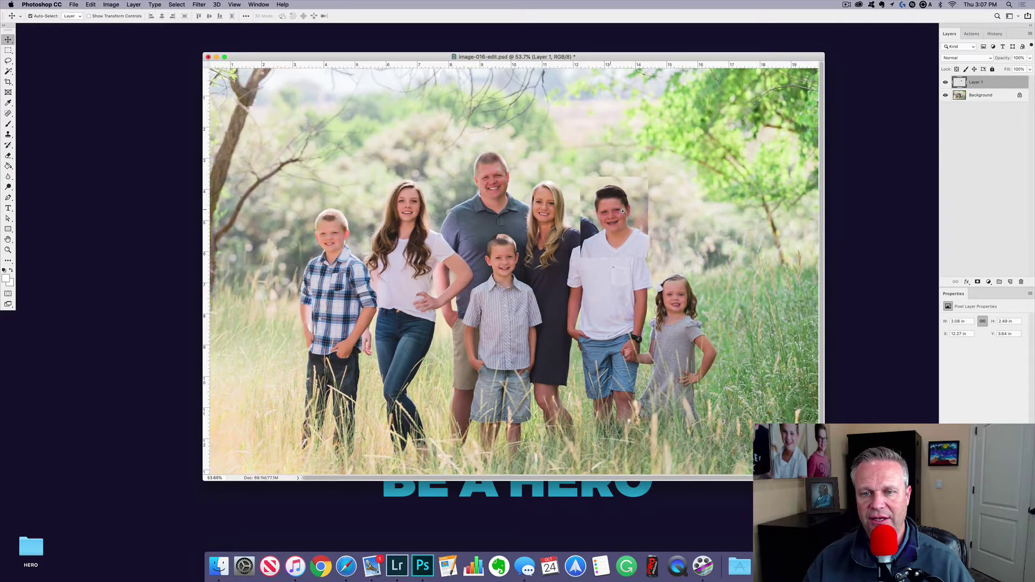
{"action": "left_click_drag", "start_coordinate": [616, 228], "coordinate": [473, 240]}
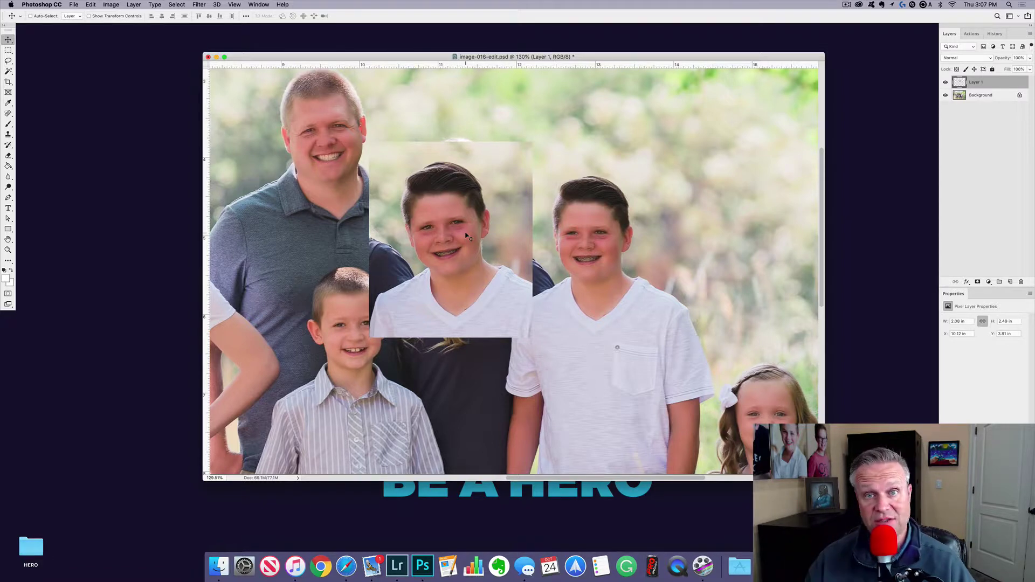
{"action": "left_click_drag", "start_coordinate": [564, 66], "coordinate": [649, 279]}
{"action": "left_click_drag", "start_coordinate": [647, 64], "coordinate": [657, 202]}
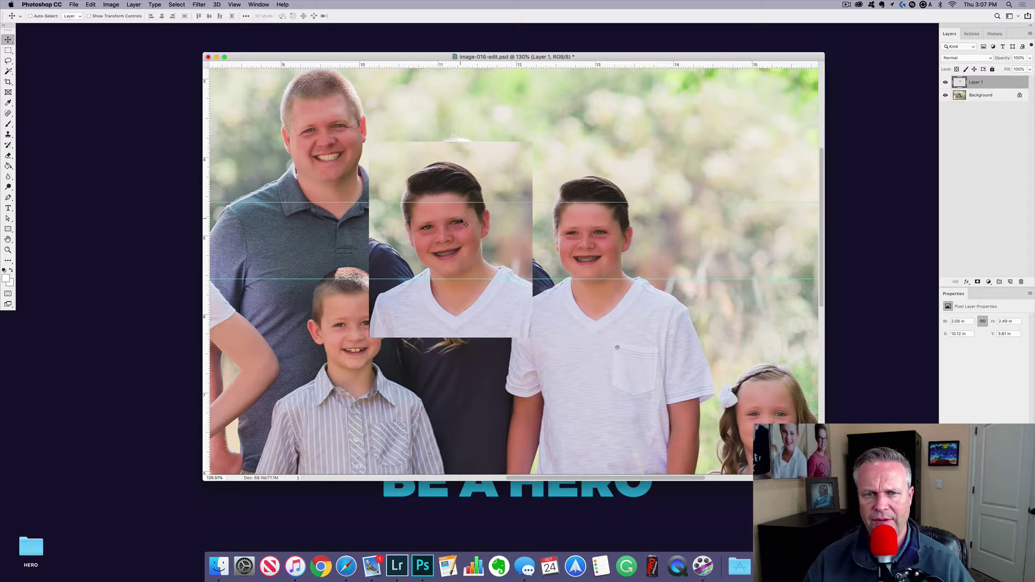
{"action": "left_click_drag", "start_coordinate": [465, 224], "coordinate": [472, 229]}
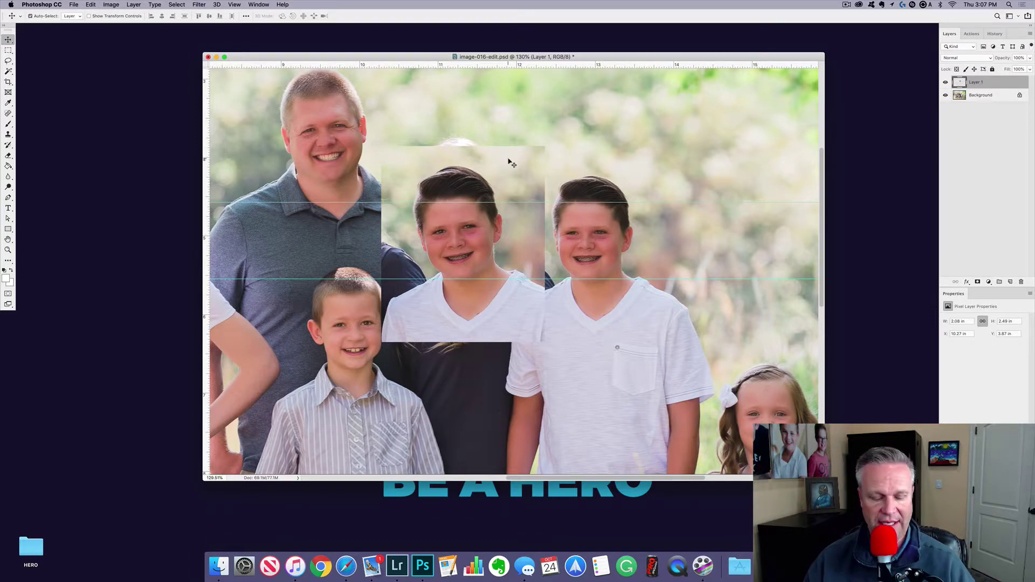
Scale the copied head down proportionally to about 95% with Free Transform so it matches the original between the guides
{"action": "key", "text": "super+t"}
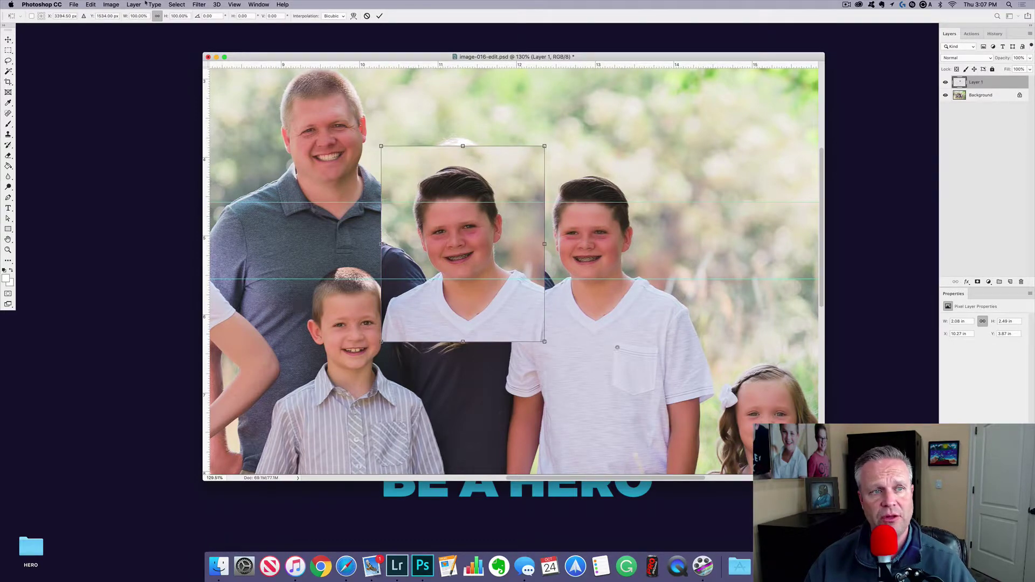
{"action": "left_click", "coordinate": [90, 4]}
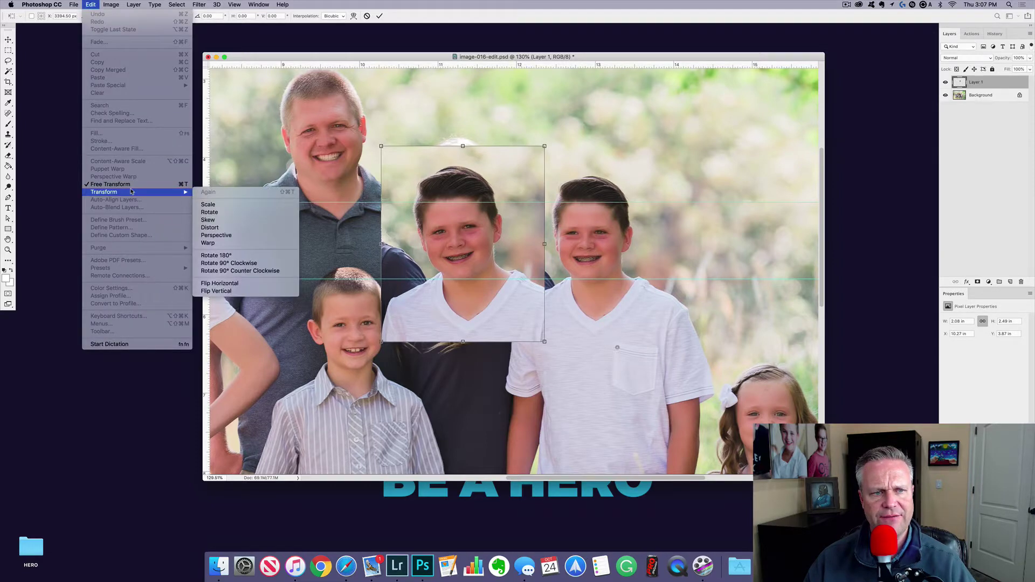
{"action": "left_click", "coordinate": [181, 185]}
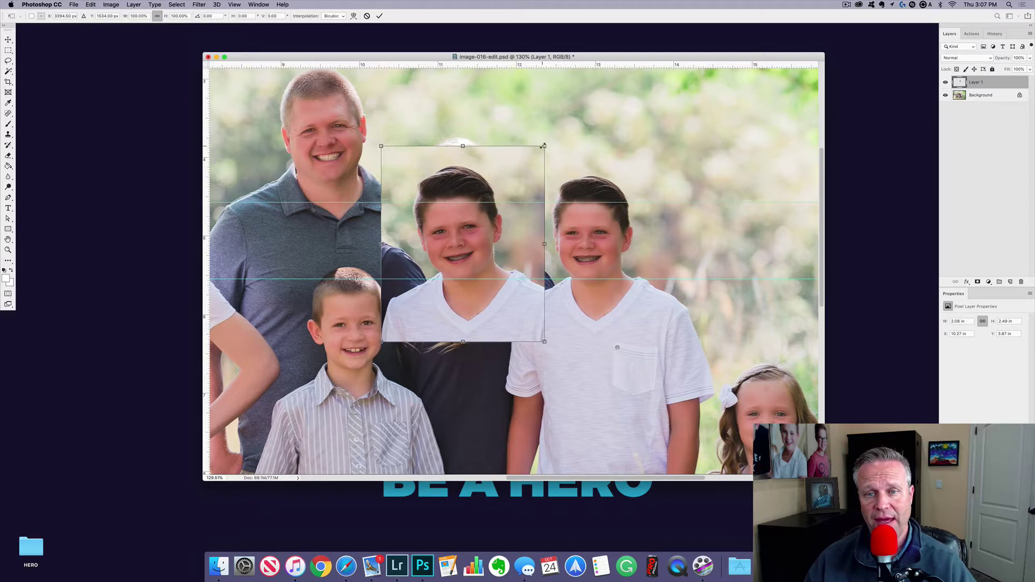
{"action": "left_click_drag", "start_coordinate": [543, 145], "coordinate": [539, 152]}
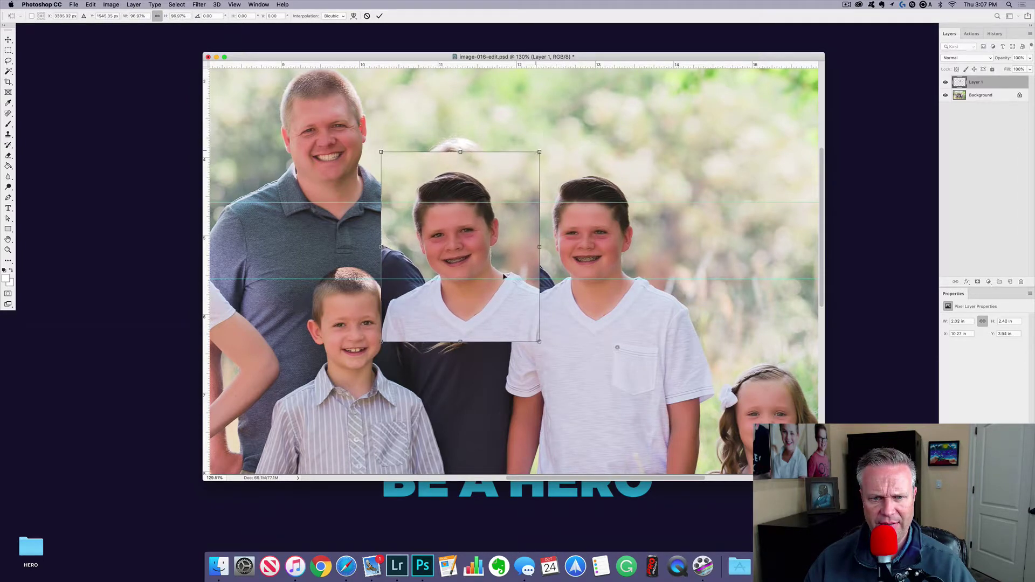
{"action": "left_click_drag", "start_coordinate": [502, 271], "coordinate": [503, 269]}
{"action": "left_click_drag", "start_coordinate": [537, 151], "coordinate": [537, 153]}
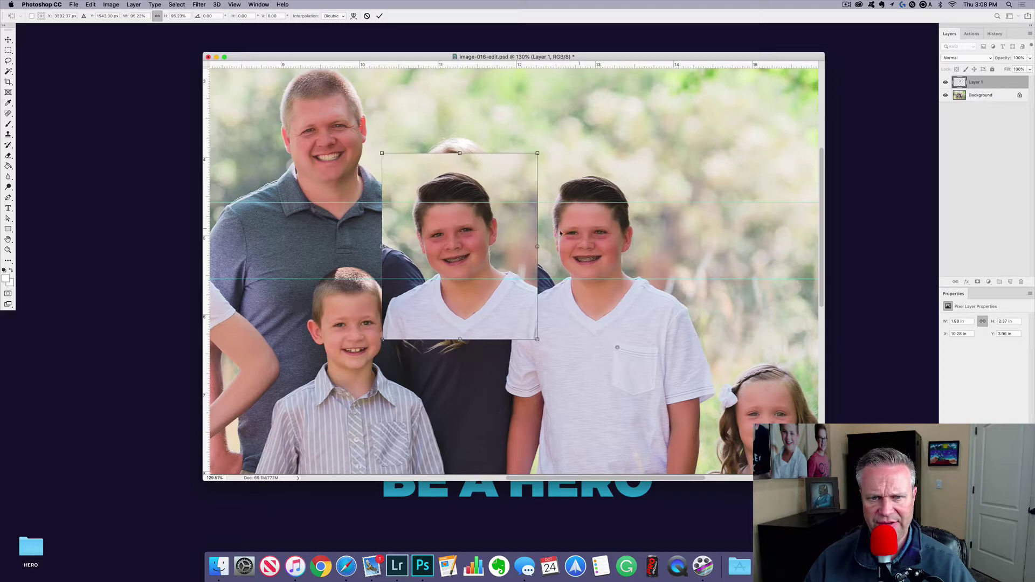
{"action": "left_click", "coordinate": [379, 16]}
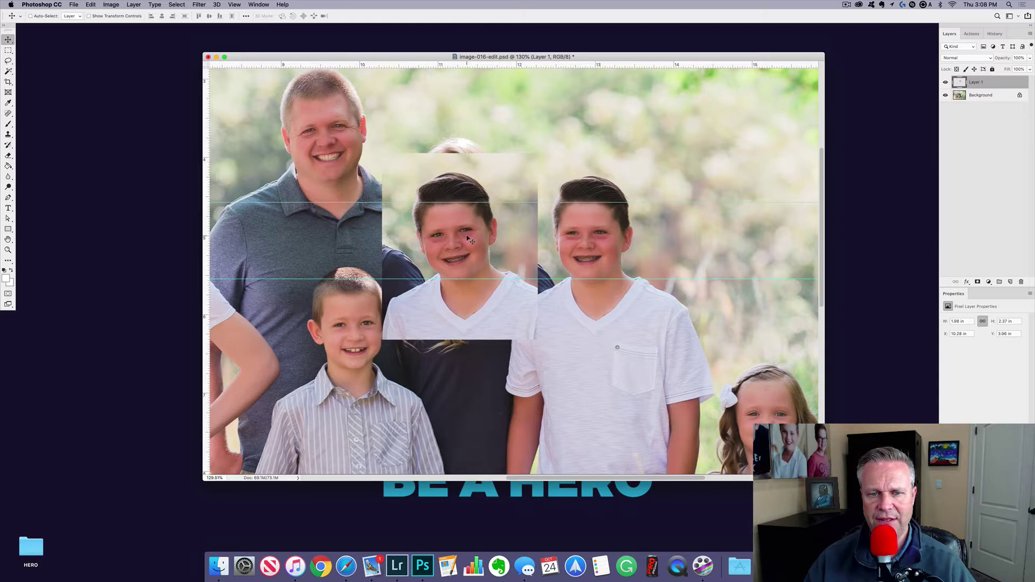
Move the copied head partly over the boy's original head and set Layer 1's opacity to 50%
{"action": "left_click_drag", "start_coordinate": [468, 236], "coordinate": [562, 237]}
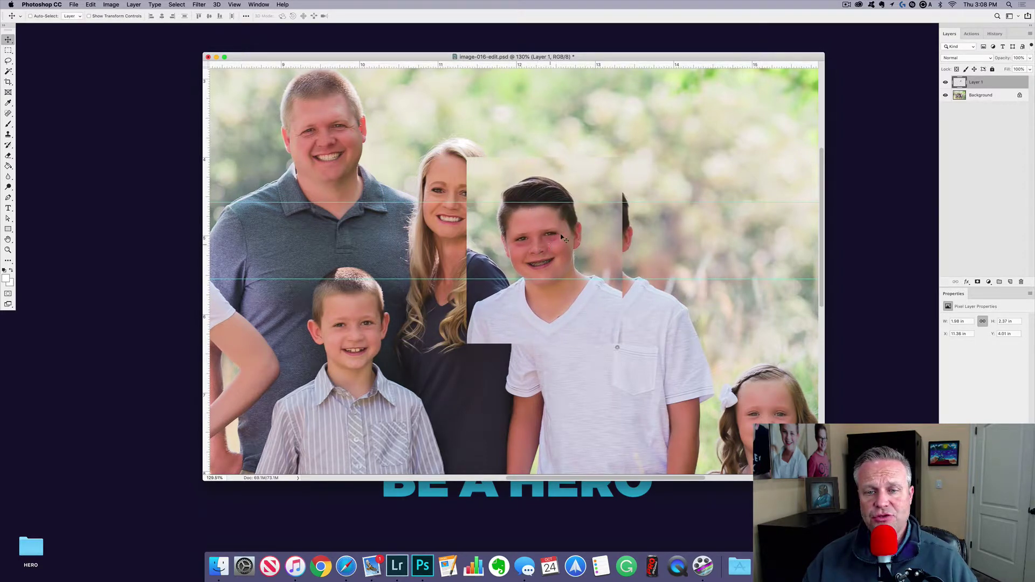
{"action": "left_click", "coordinate": [1014, 57]}
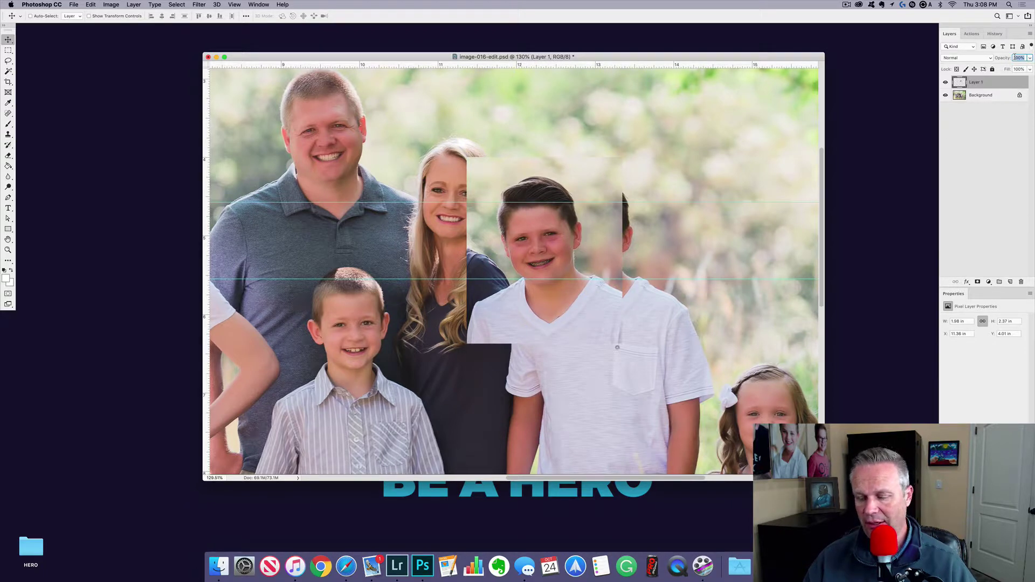
{"action": "type", "text": "50"}
{"action": "key", "text": "Return"}
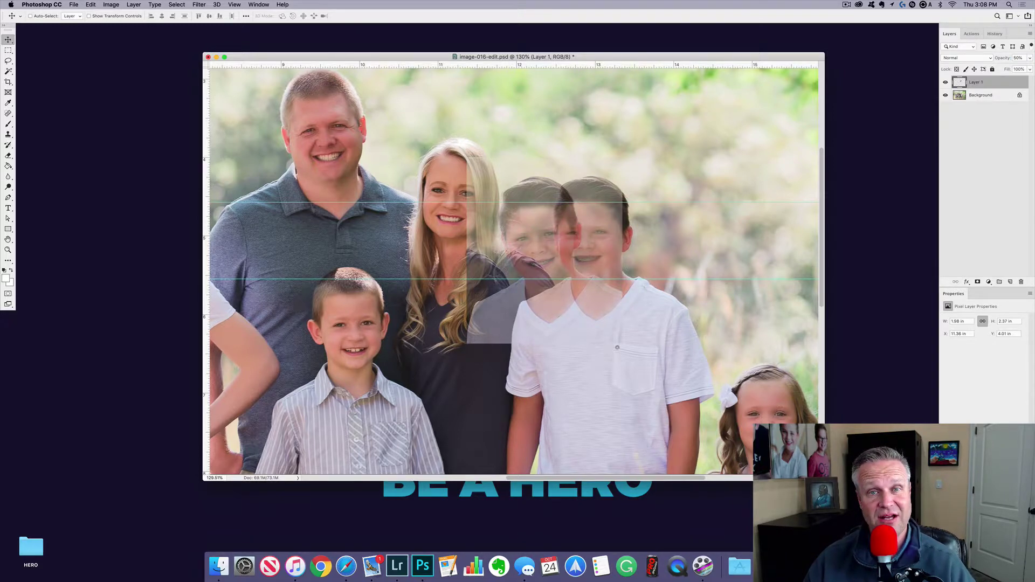
{"action": "key", "text": "0"}
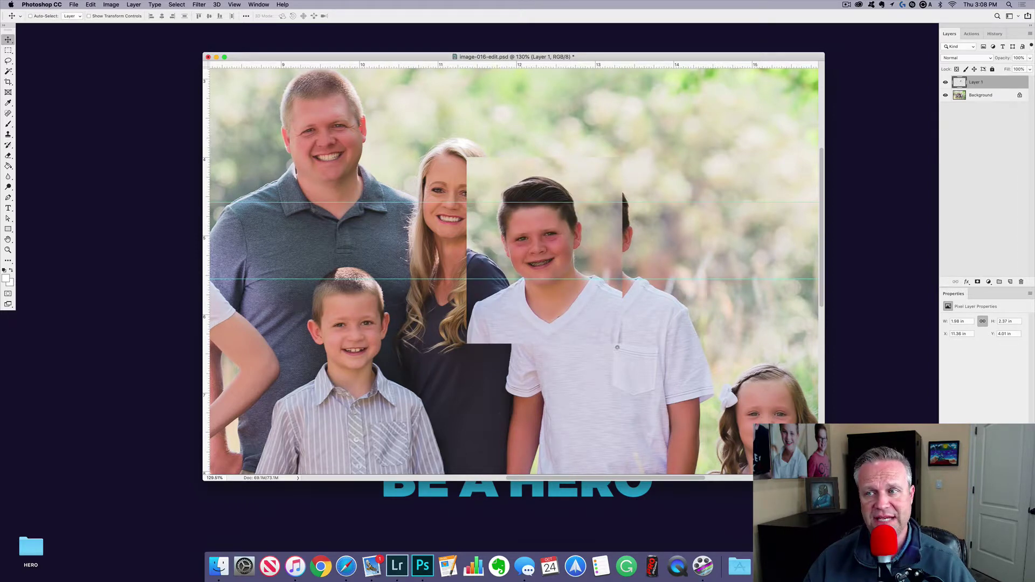
{"action": "key", "text": "5"}
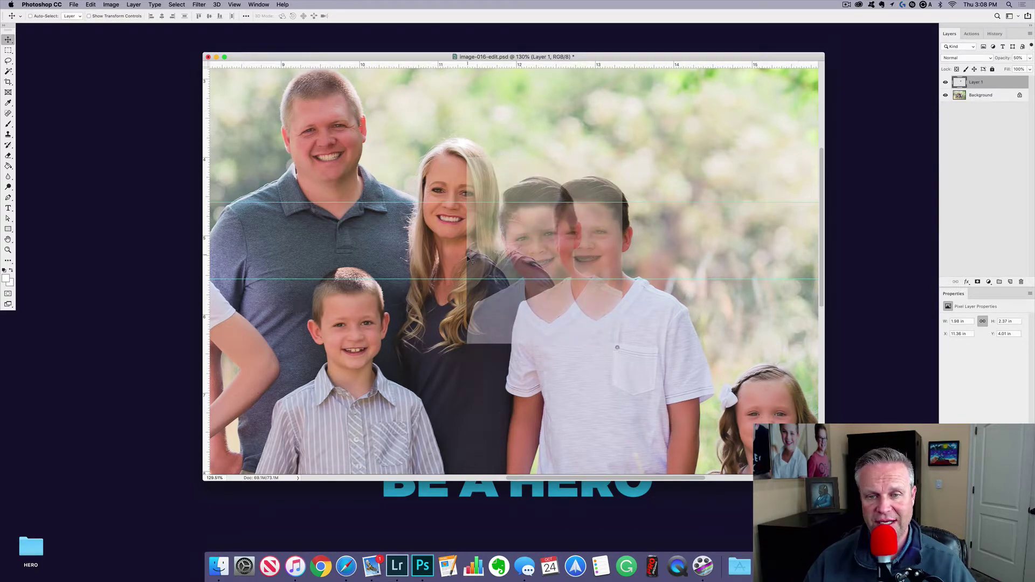
Move the half-transparent copied head directly over the boy's original head so the eyes, mouth and collar line up
{"action": "left_click_drag", "start_coordinate": [514, 251], "coordinate": [617, 256]}
{"action": "left_click", "coordinate": [616, 260], "text": "super"}
{"action": "left_click", "coordinate": [616, 260], "text": "super"}
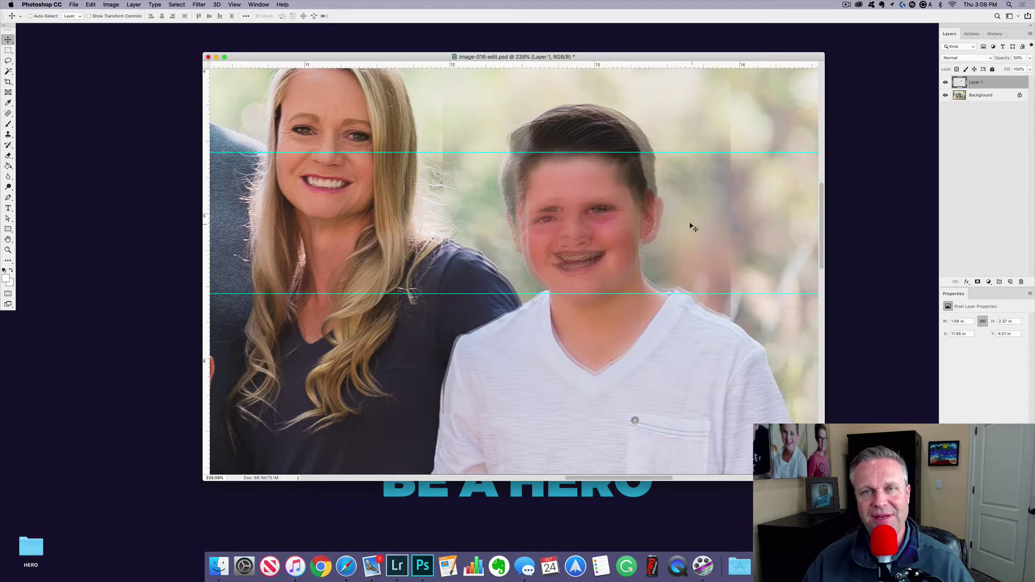
{"action": "left_click_drag", "start_coordinate": [663, 224], "coordinate": [658, 222]}
Rotate the copied head layer about 1.7° clockwise with Free Transform and nudge it vertically to match the original head
{"action": "key", "text": "super+t"}
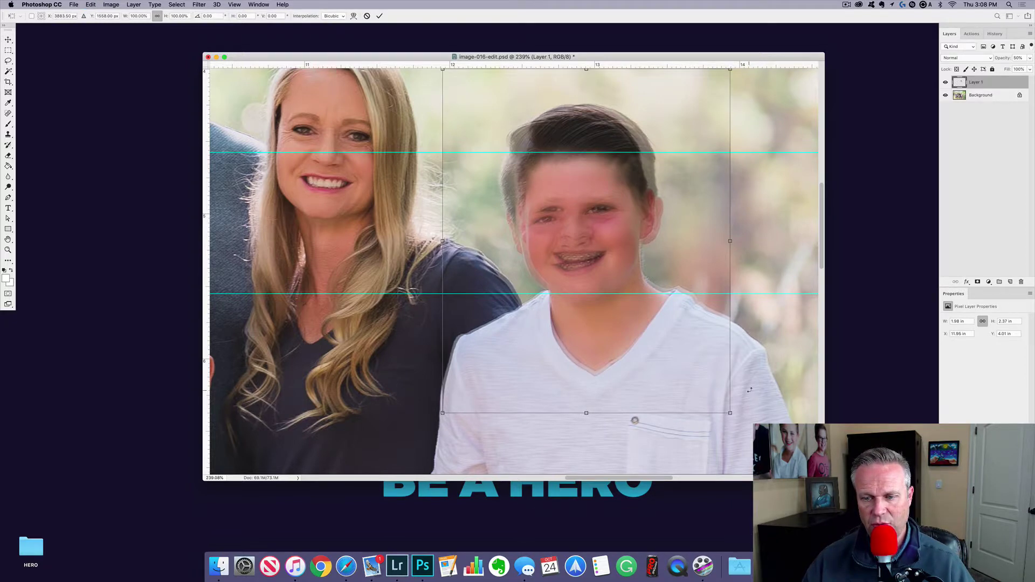
{"action": "left_click_drag", "start_coordinate": [749, 396], "coordinate": [747, 401]}
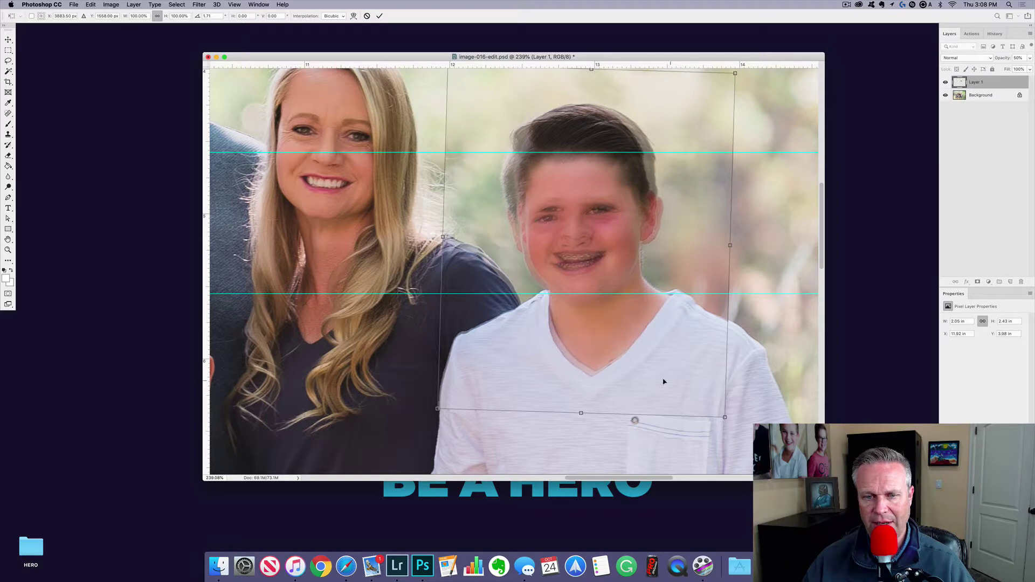
{"action": "key", "text": "Down"}
{"action": "key", "text": "Down"}
{"action": "key", "text": "Down"}
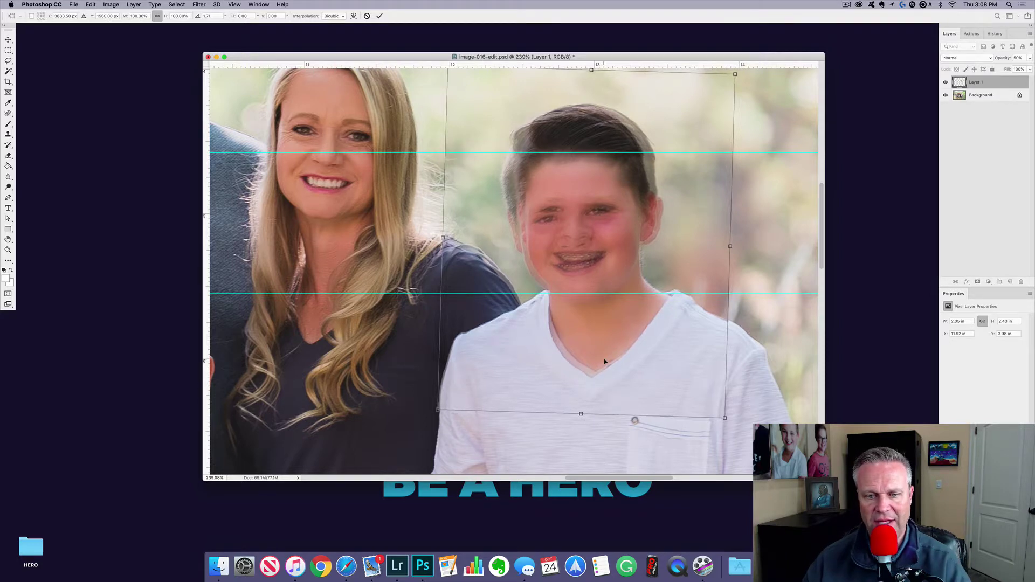
{"action": "key", "text": "Up"}
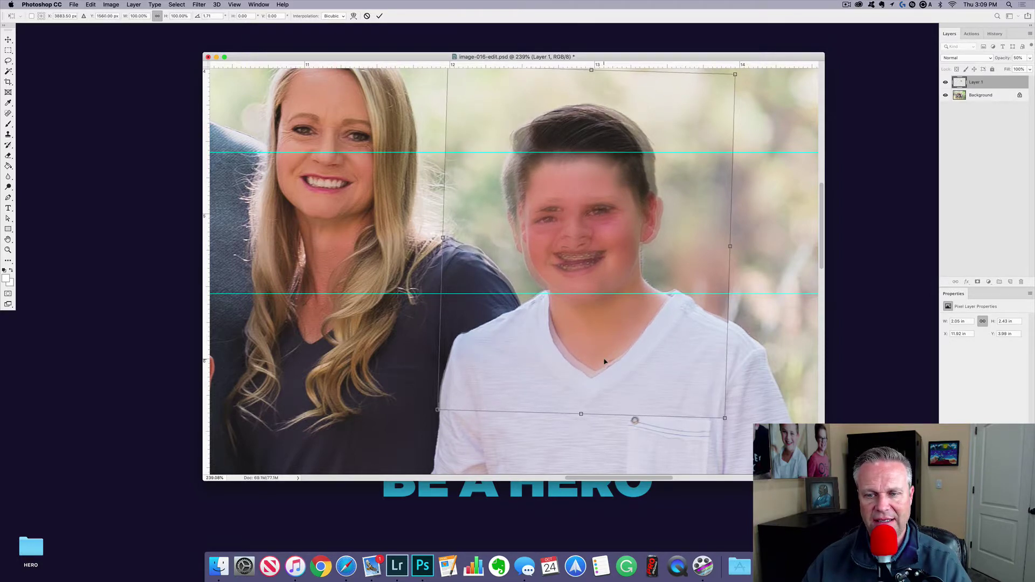
{"action": "key", "text": "Return"}
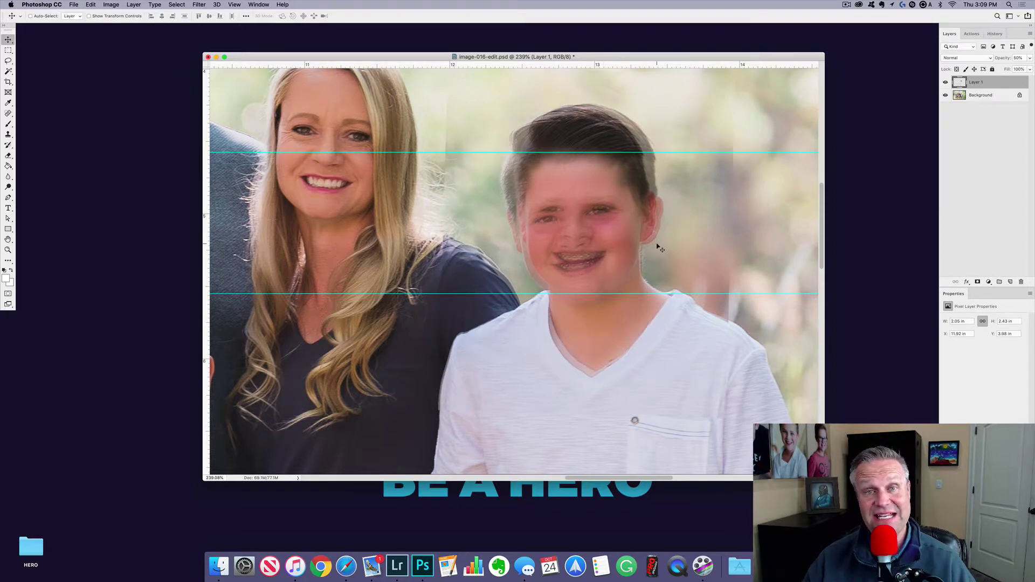
Restore Layer 1 to 100% opacity and hide the guides and other extras
{"action": "key", "text": "0"}
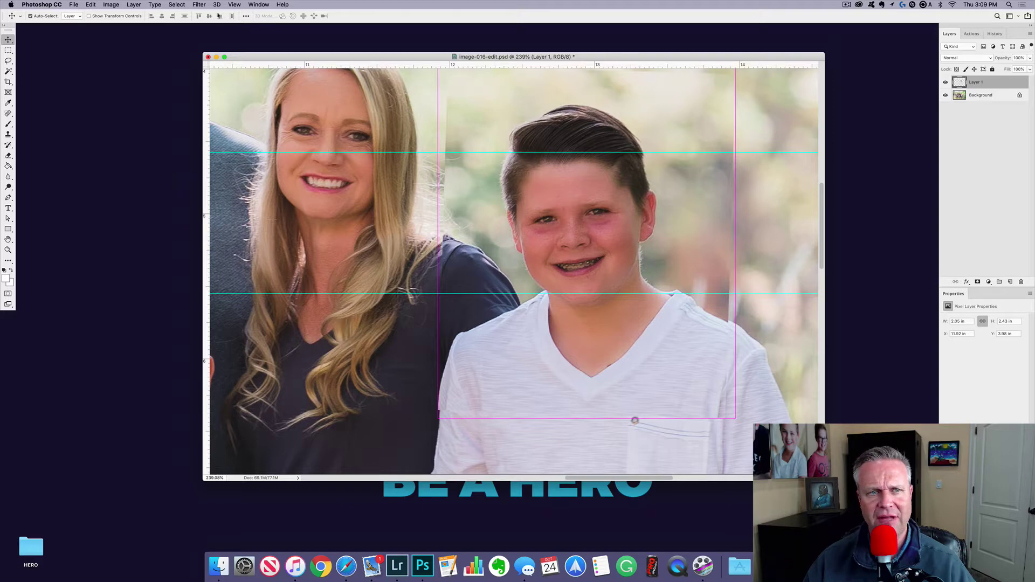
{"action": "left_click", "coordinate": [235, 4]}
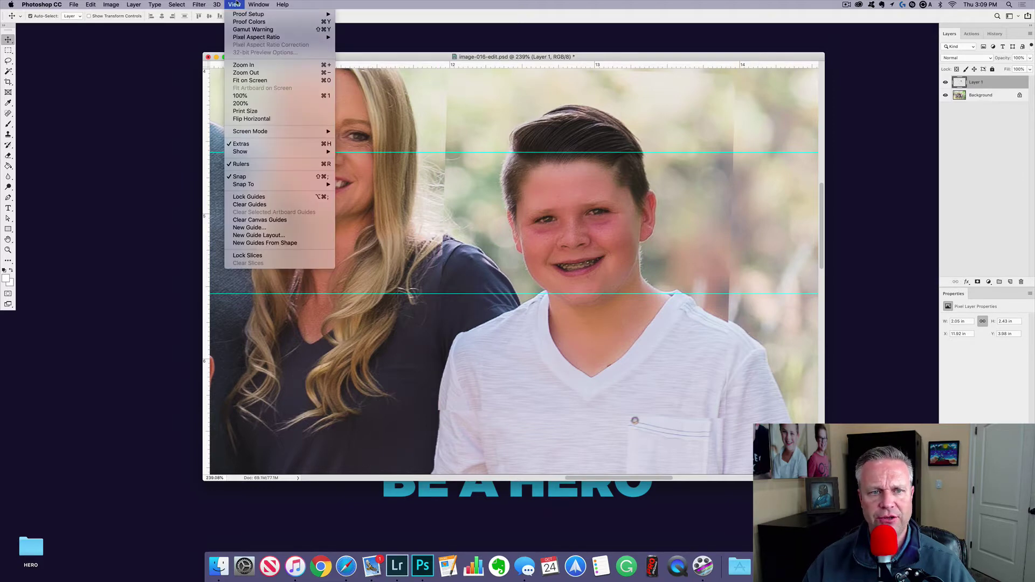
{"action": "left_click", "coordinate": [241, 144]}
{"action": "left_click", "coordinate": [235, 5]}
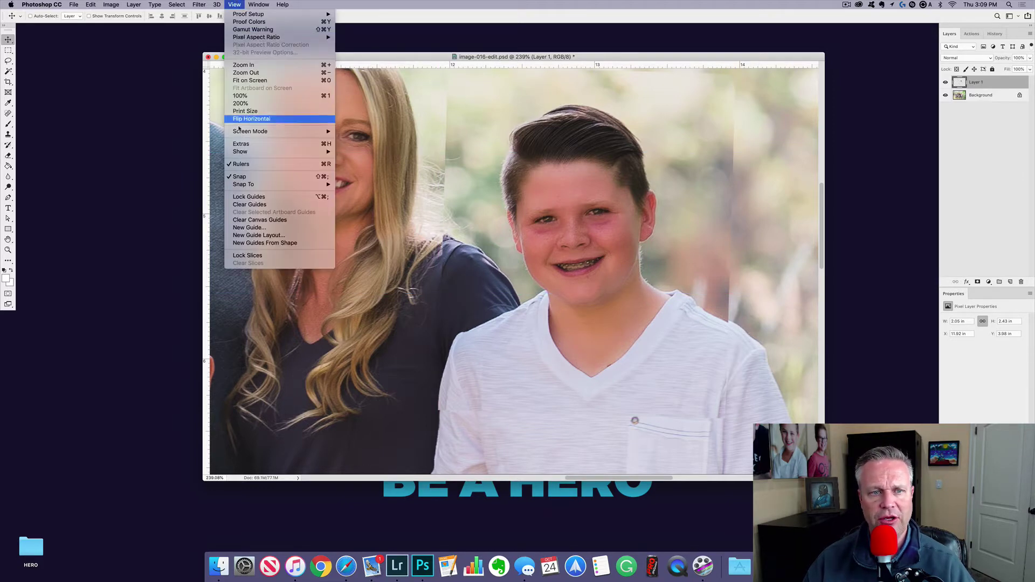
{"action": "mouse_move", "coordinate": [267, 156]}
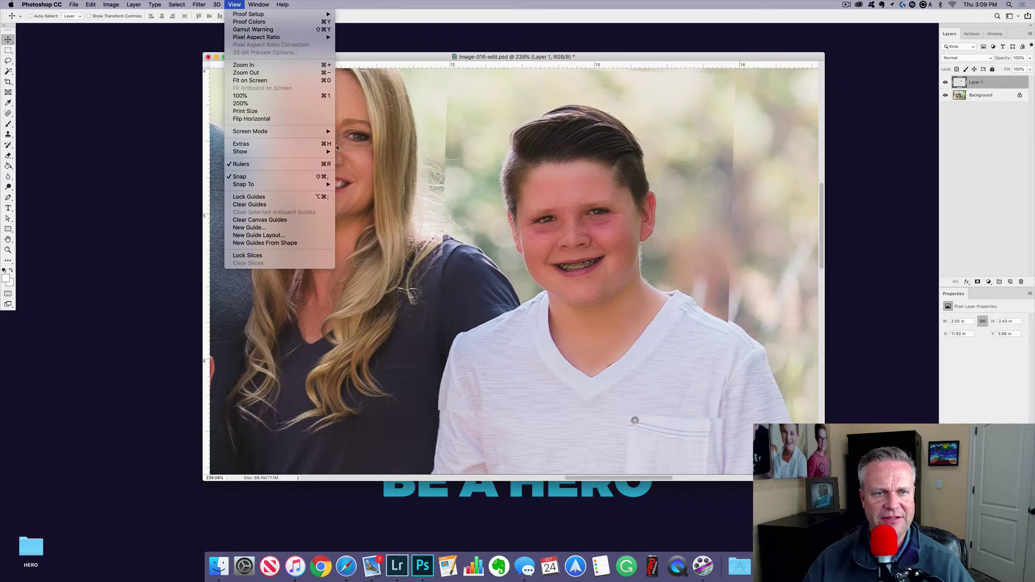
{"action": "left_click", "coordinate": [405, 149]}
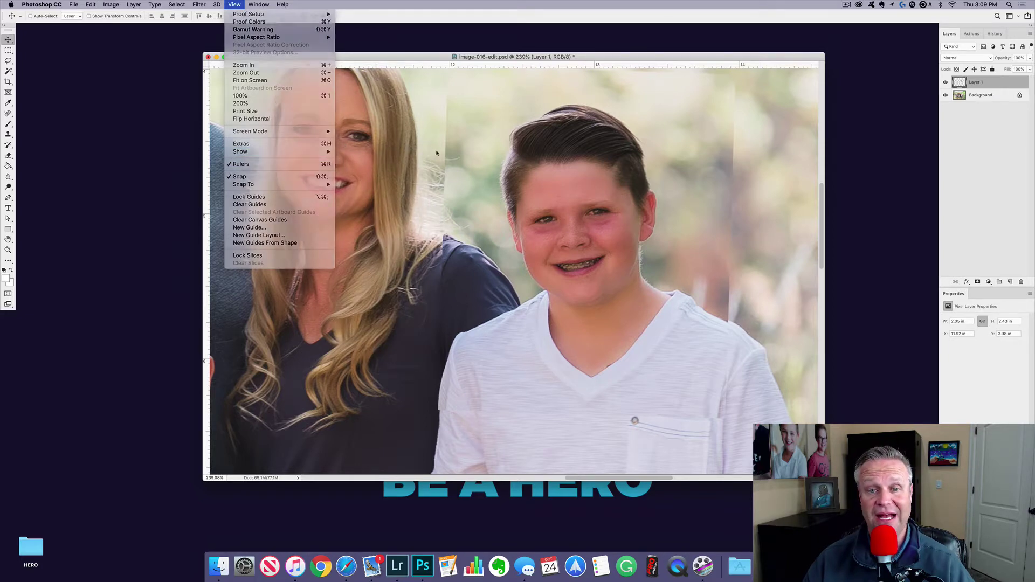
{"action": "left_click", "coordinate": [585, 191], "text": "alt"}
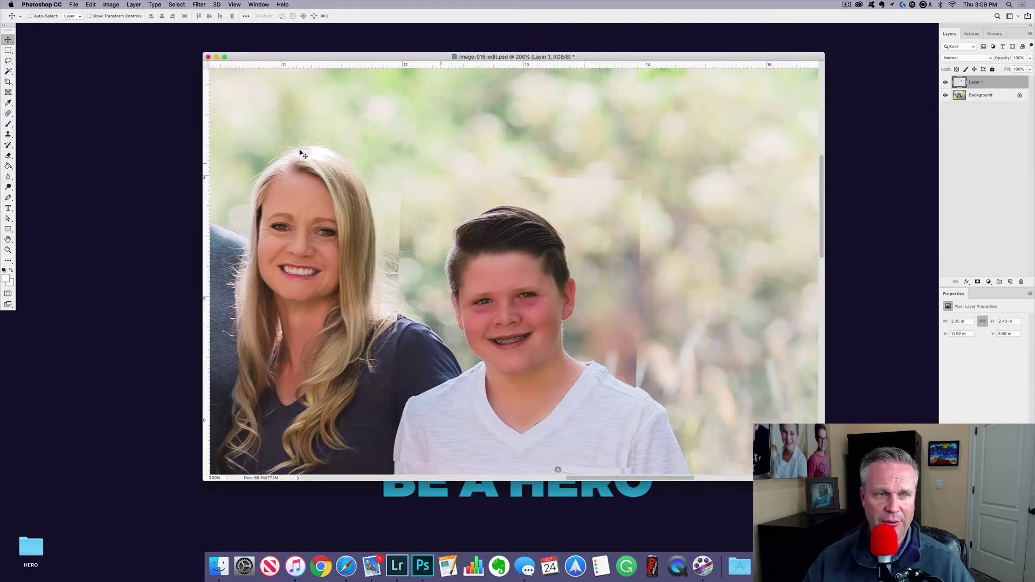
Set up the Eraser with a Soft Round brush at 70 px and 0% hardness
{"action": "key", "text": "e"}
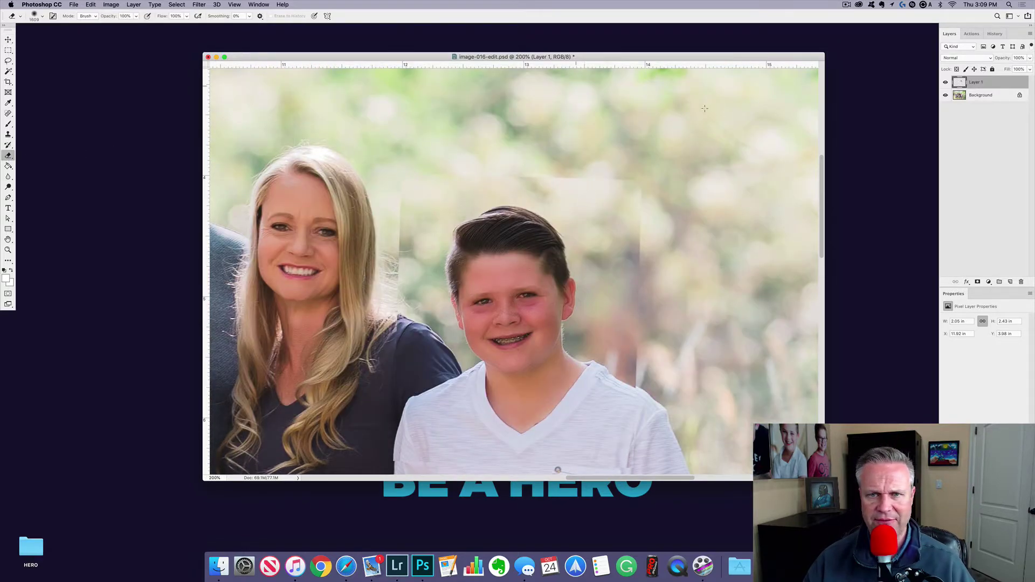
{"action": "right_click", "coordinate": [659, 159]}
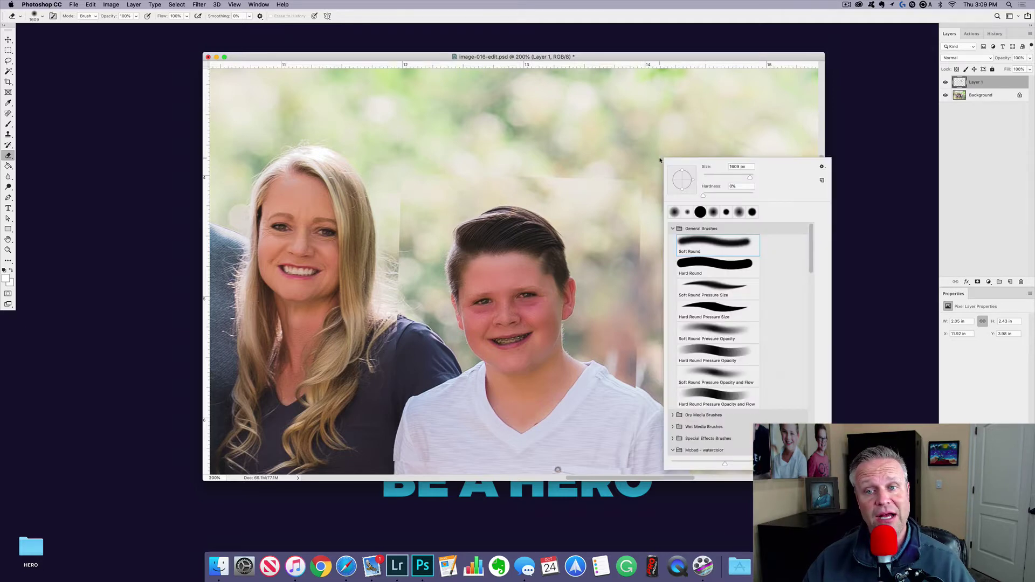
{"action": "left_click", "coordinate": [721, 176]}
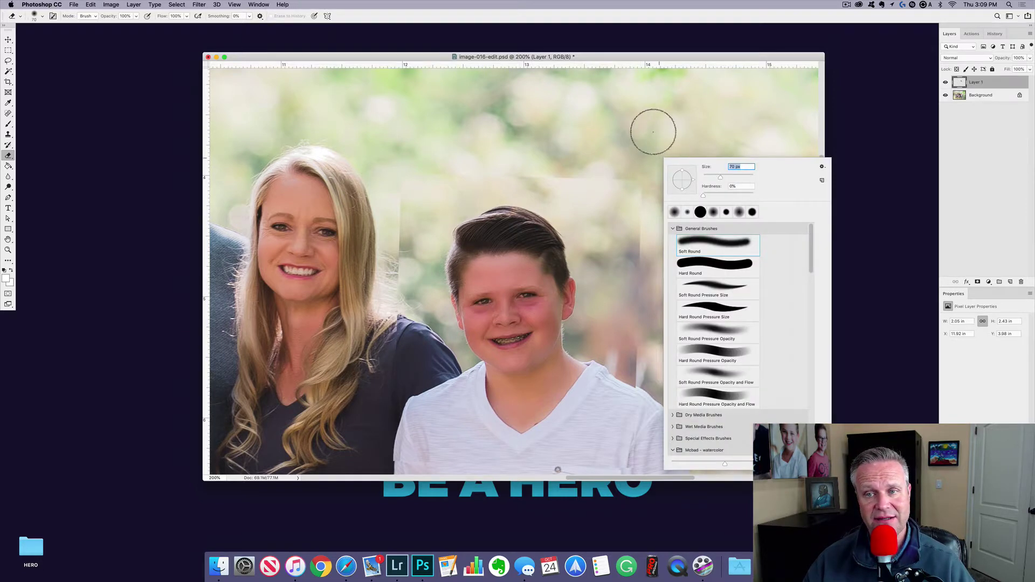
{"action": "left_click", "coordinate": [706, 194]}
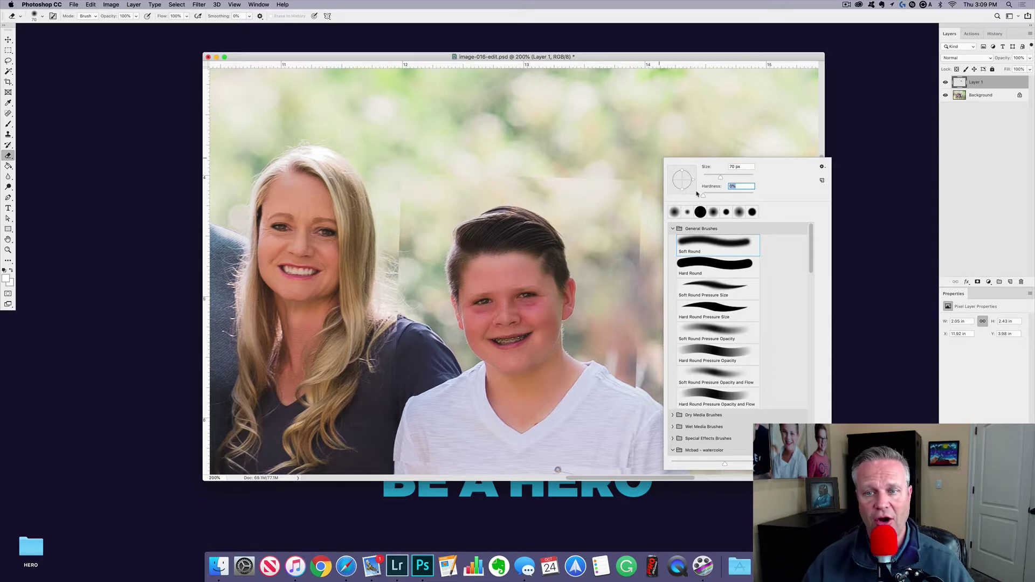
{"action": "key", "text": "Return"}
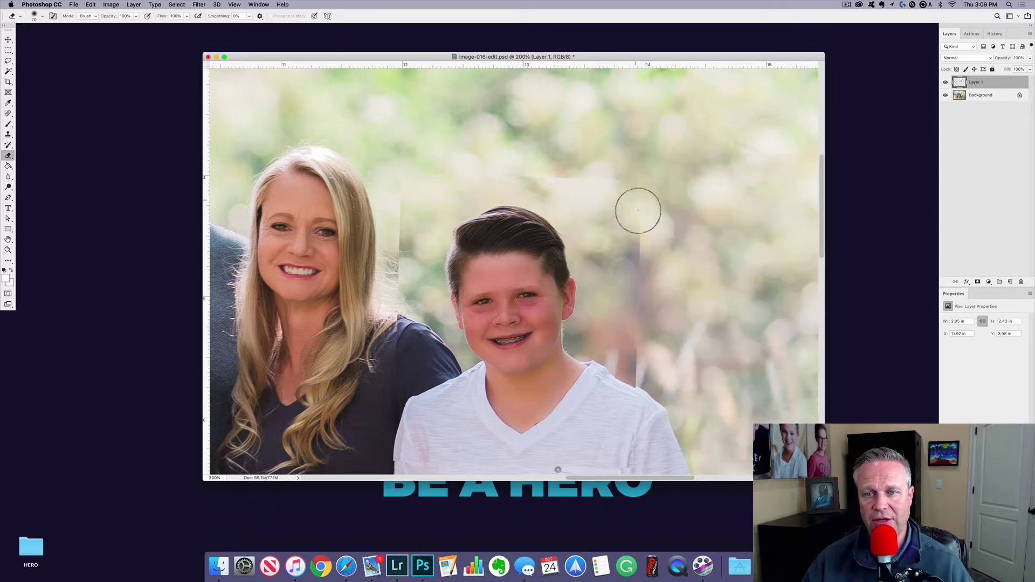
Erase Layer 1's visible background edges above and on both sides of the boy's head with a larger soft eraser
{"action": "left_click_drag", "start_coordinate": [638, 210], "coordinate": [666, 211]}
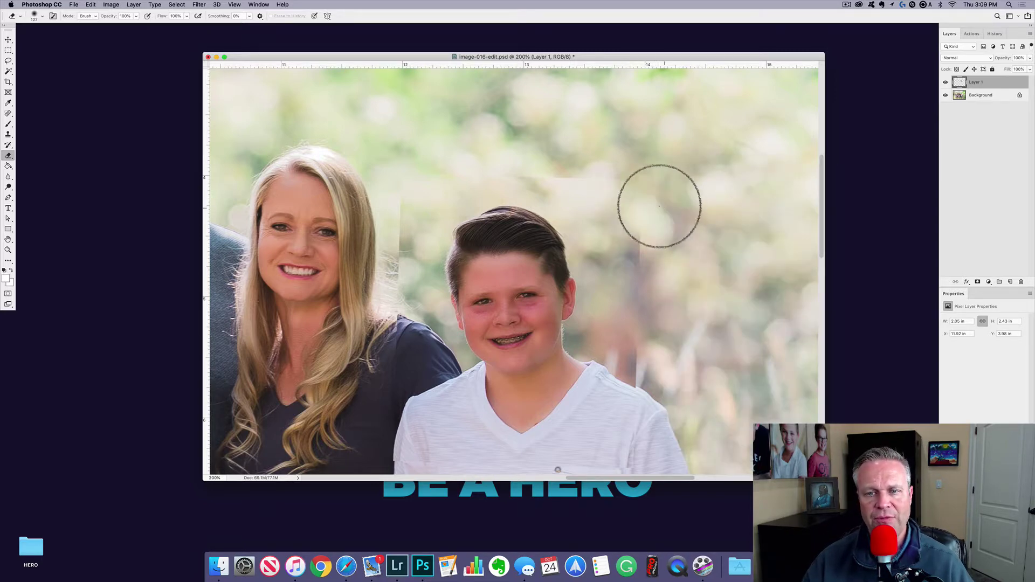
{"action": "left_click_drag", "start_coordinate": [533, 161], "coordinate": [512, 167]}
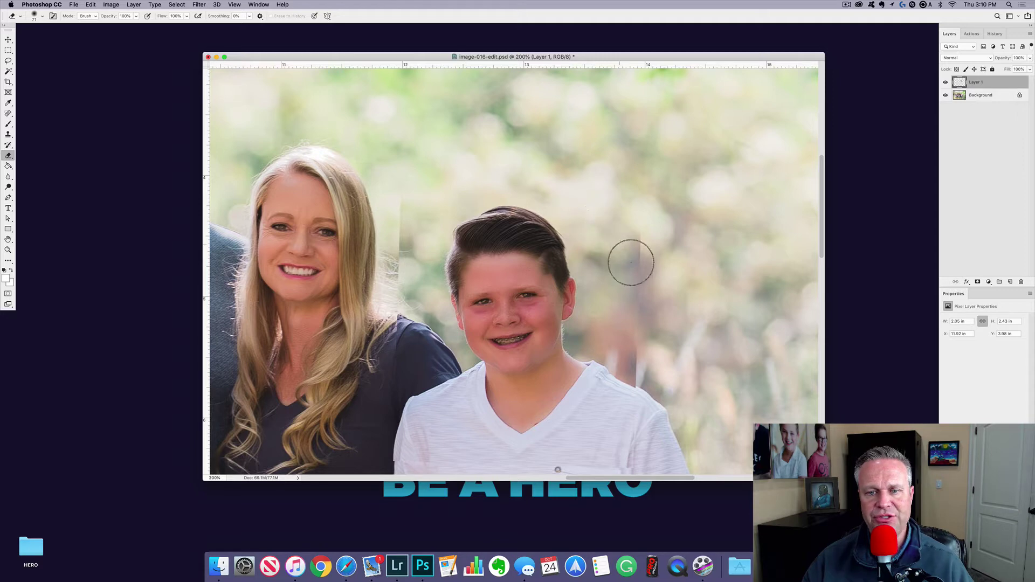
{"action": "left_click_drag", "start_coordinate": [640, 234], "coordinate": [666, 236]}
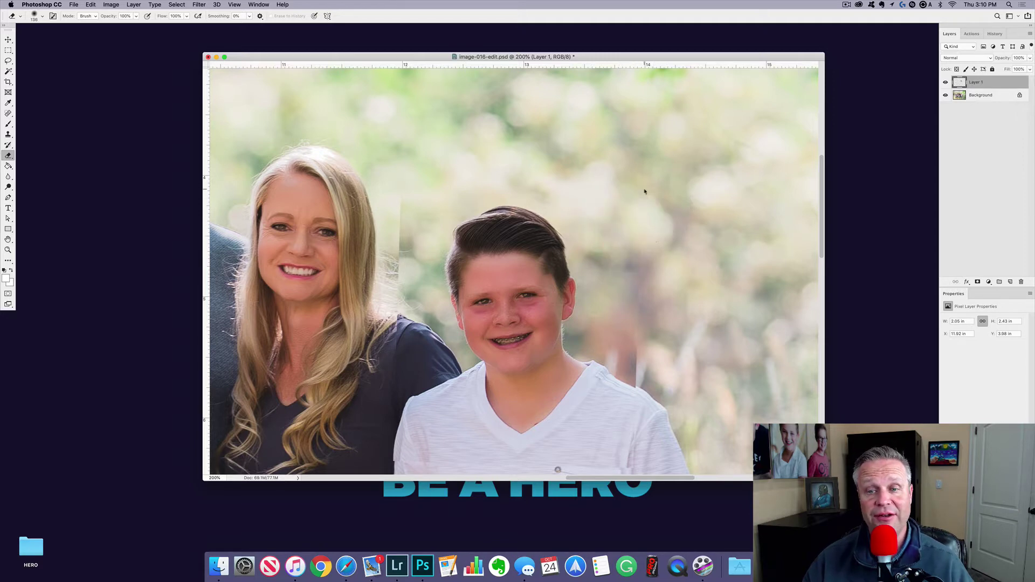
{"action": "right_click", "coordinate": [647, 184]}
{"action": "key", "text": "Escape"}
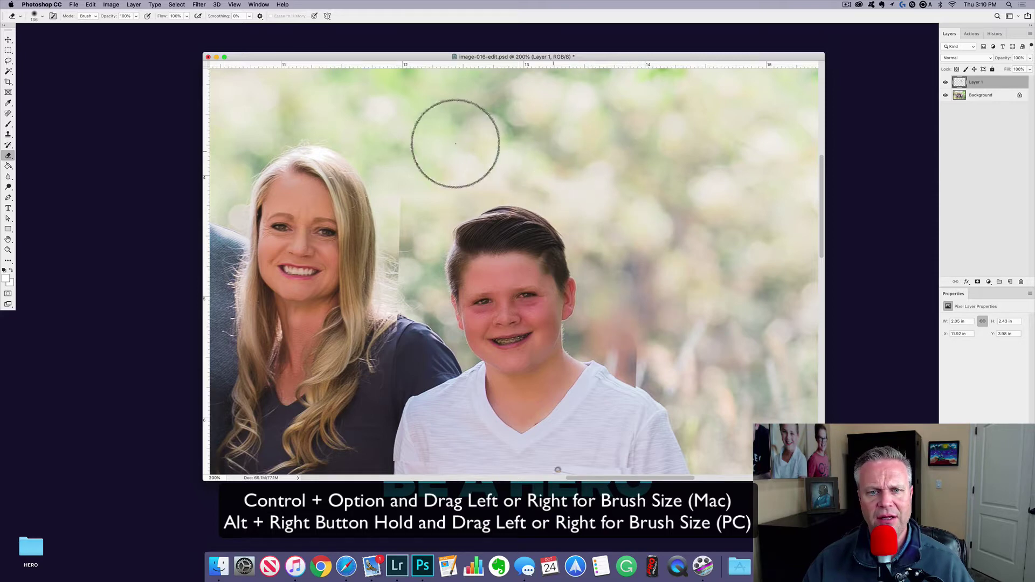
{"action": "left_click_drag", "start_coordinate": [396, 187], "coordinate": [400, 212]}
{"action": "mouse_move", "coordinate": [388, 215]}
{"action": "left_mouse_down"}
{"action": "mouse_move", "coordinate": [448, 217]}
{"action": "mouse_move", "coordinate": [393, 254]}
{"action": "mouse_move", "coordinate": [422, 224]}
{"action": "mouse_move", "coordinate": [385, 323]}
{"action": "mouse_move", "coordinate": [459, 159]}
{"action": "mouse_move", "coordinate": [464, 220]}
{"action": "mouse_move", "coordinate": [469, 158]}
{"action": "mouse_move", "coordinate": [455, 251]}
{"action": "mouse_move", "coordinate": [455, 231]}
{"action": "mouse_move", "coordinate": [436, 213]}
{"action": "mouse_move", "coordinate": [439, 270]}
{"action": "mouse_move", "coordinate": [471, 273]}
{"action": "mouse_move", "coordinate": [456, 275]}
{"action": "left_mouse_up"}
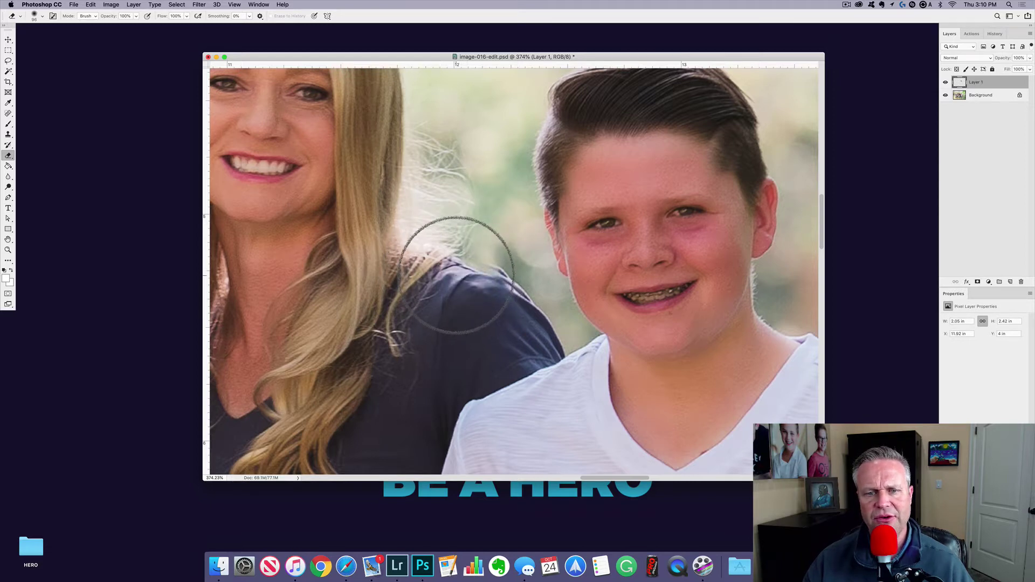
Clean up Layer 1's overlap along the mother's shoulder with a smaller 59 px eraser, returning the brush hardness to 0%
{"action": "right_click", "coordinate": [467, 259]}
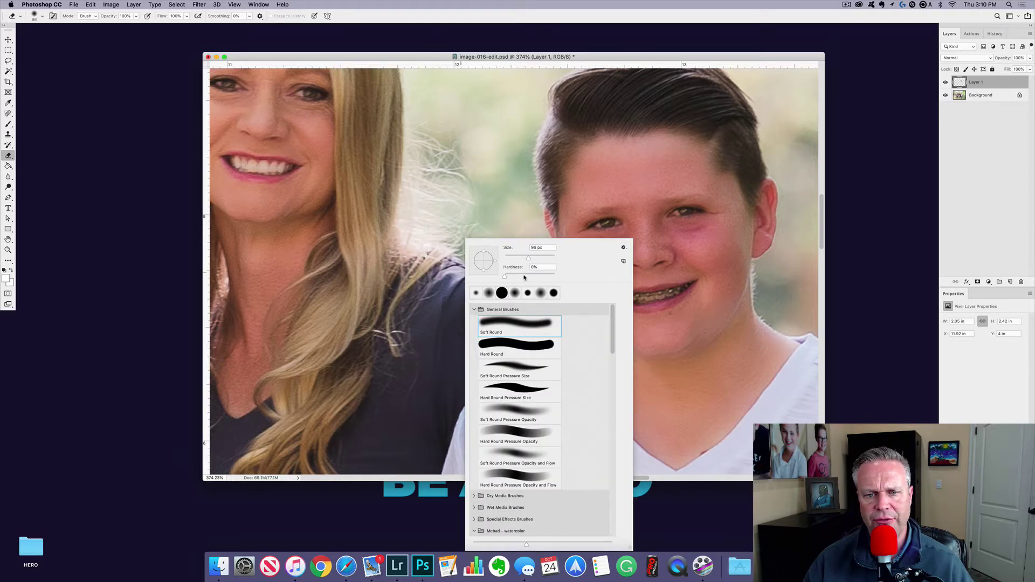
{"action": "key", "text": "Return"}
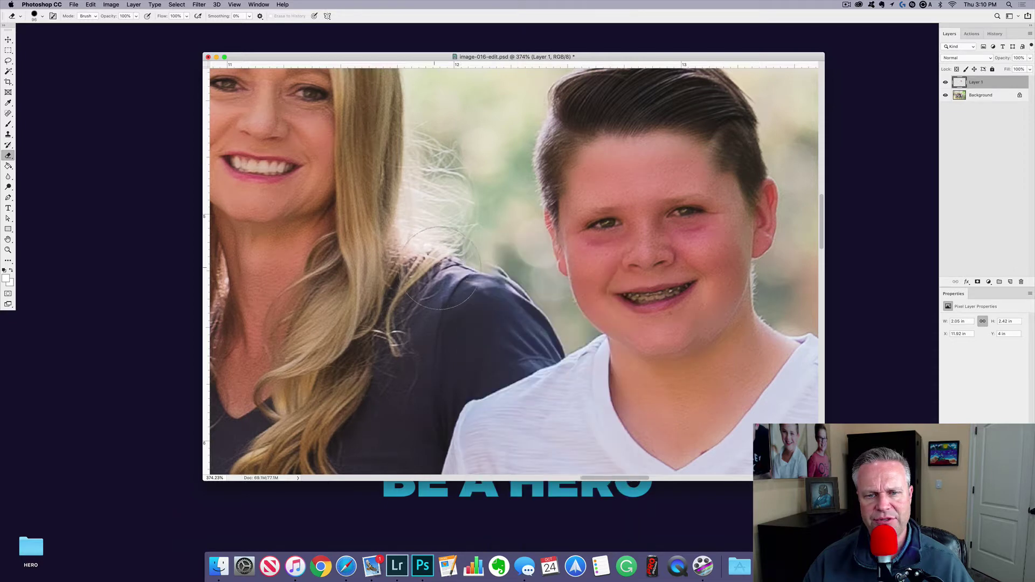
{"action": "left_click_drag", "start_coordinate": [474, 277], "coordinate": [467, 277]}
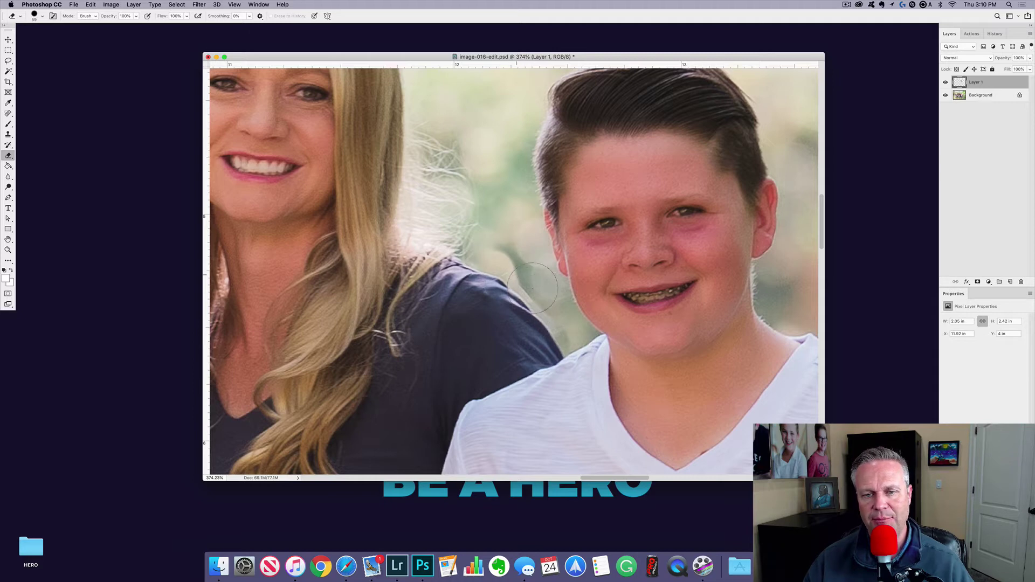
{"action": "right_click", "coordinate": [460, 320]}
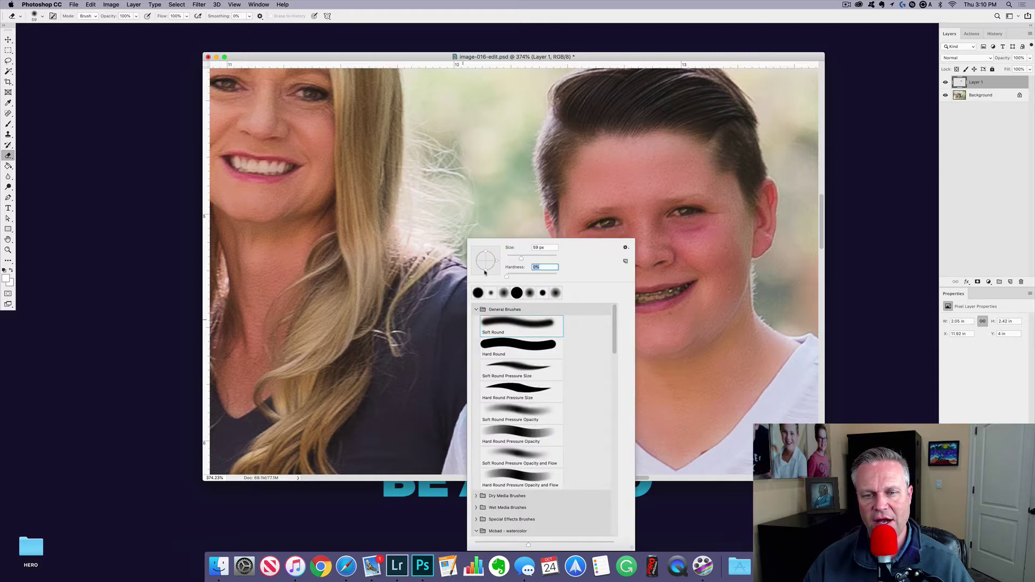
{"action": "key", "text": "Return"}
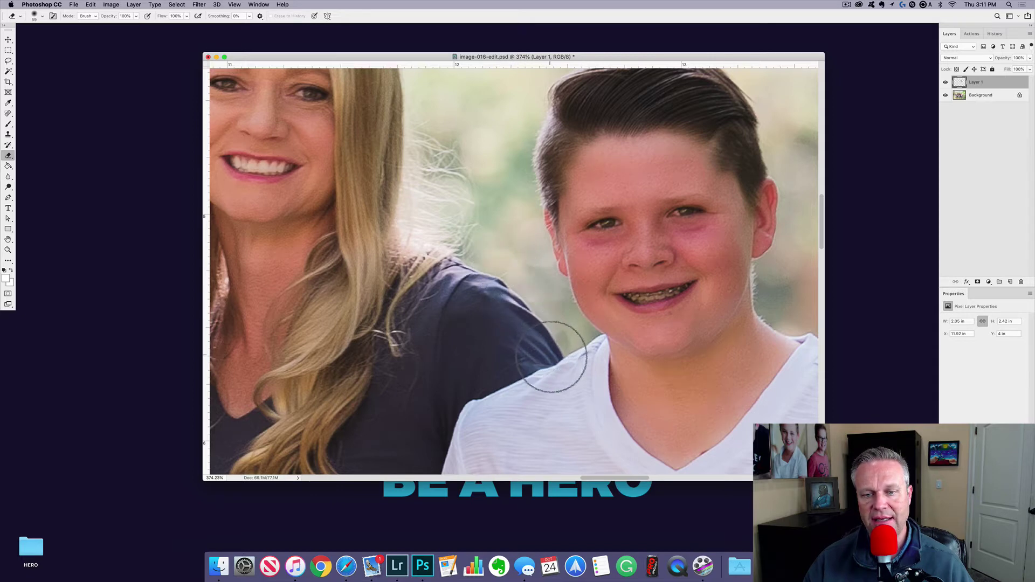
Erase Layer 1's edge over the boy's shirt shoulder and sleeve next to the mother
{"action": "scroll", "coordinate": [545, 302], "scroll_direction": "down", "scroll_amount": 5}
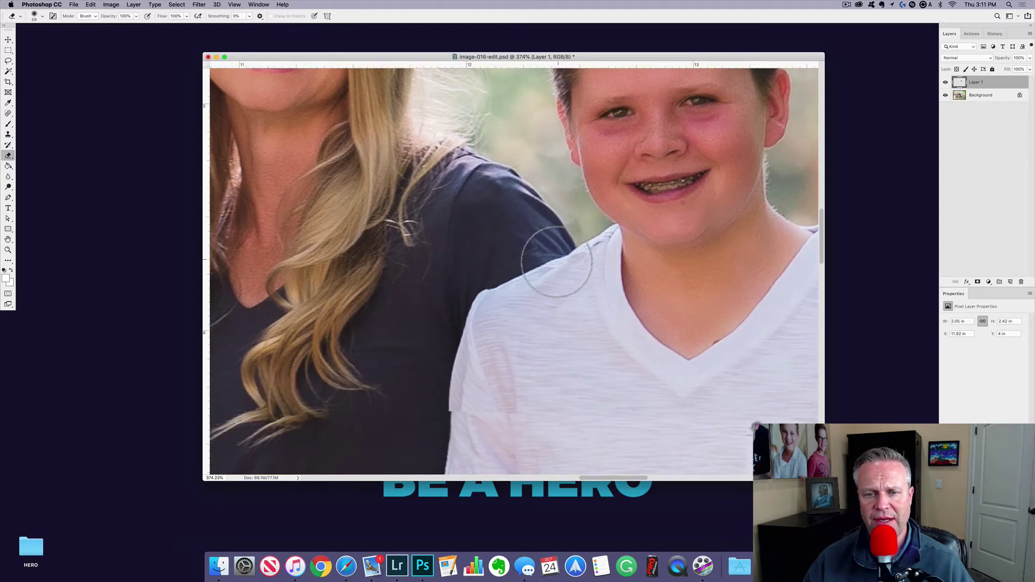
{"action": "mouse_move", "coordinate": [495, 300]}
{"action": "left_mouse_down"}
{"action": "mouse_move", "coordinate": [453, 359]}
{"action": "mouse_move", "coordinate": [473, 321]}
{"action": "mouse_move", "coordinate": [451, 405]}
{"action": "mouse_move", "coordinate": [471, 373]}
{"action": "mouse_move", "coordinate": [490, 410]}
{"action": "mouse_move", "coordinate": [515, 410]}
{"action": "mouse_move", "coordinate": [469, 333]}
{"action": "left_mouse_up"}
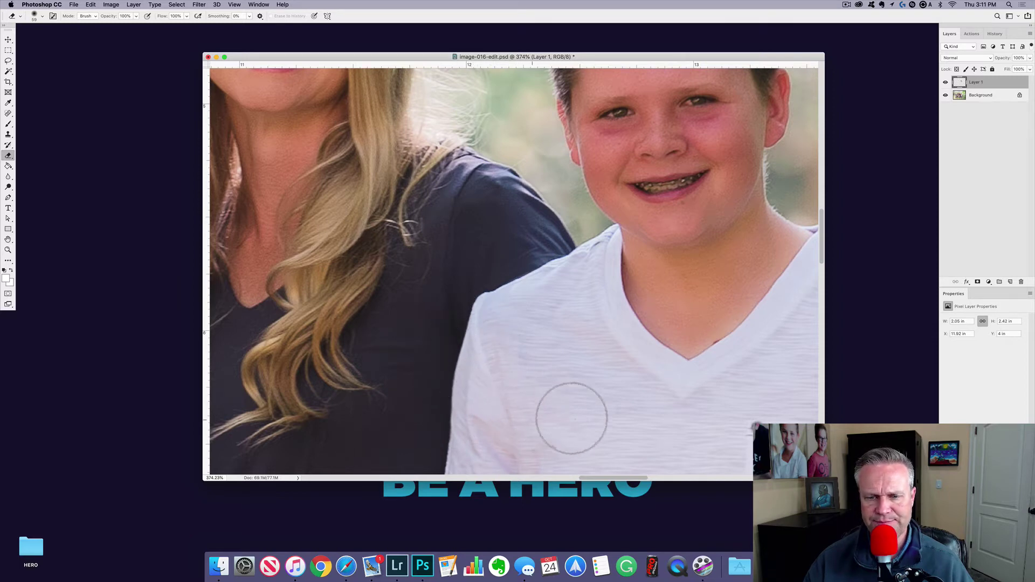
{"action": "key", "text": "space"}
{"action": "mouse_move", "coordinate": [597, 403]}
{"action": "left_mouse_down"}
{"action": "mouse_move", "coordinate": [536, 353]}
{"action": "mouse_move", "coordinate": [555, 345]}
{"action": "left_mouse_up"}
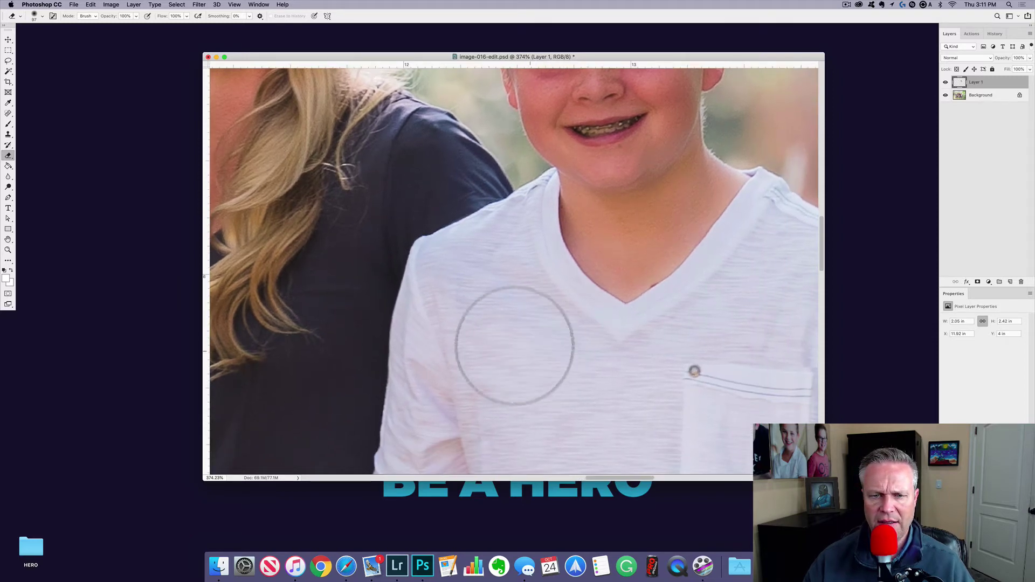
Erase Layer 1's remaining edge across the shirt pocket, the outer shoulder and the blurred background beside it
{"action": "key", "text": "space"}
{"action": "left_click_drag", "start_coordinate": [757, 345], "coordinate": [621, 325]}
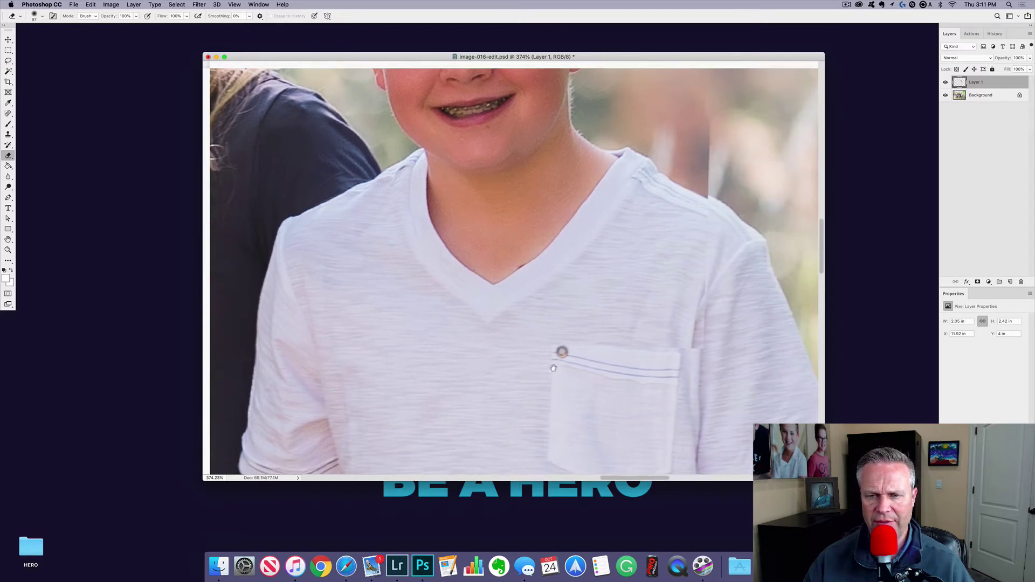
{"action": "key", "text": "space"}
{"action": "left_click_drag", "start_coordinate": [707, 326], "coordinate": [561, 316]}
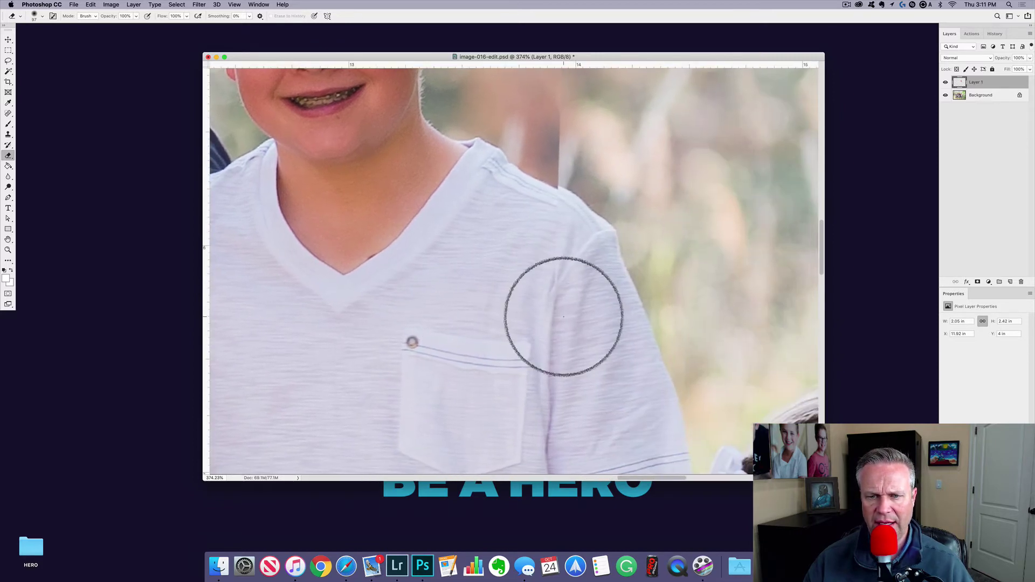
{"action": "key", "text": "space"}
{"action": "left_click_drag", "start_coordinate": [550, 196], "coordinate": [609, 276]}
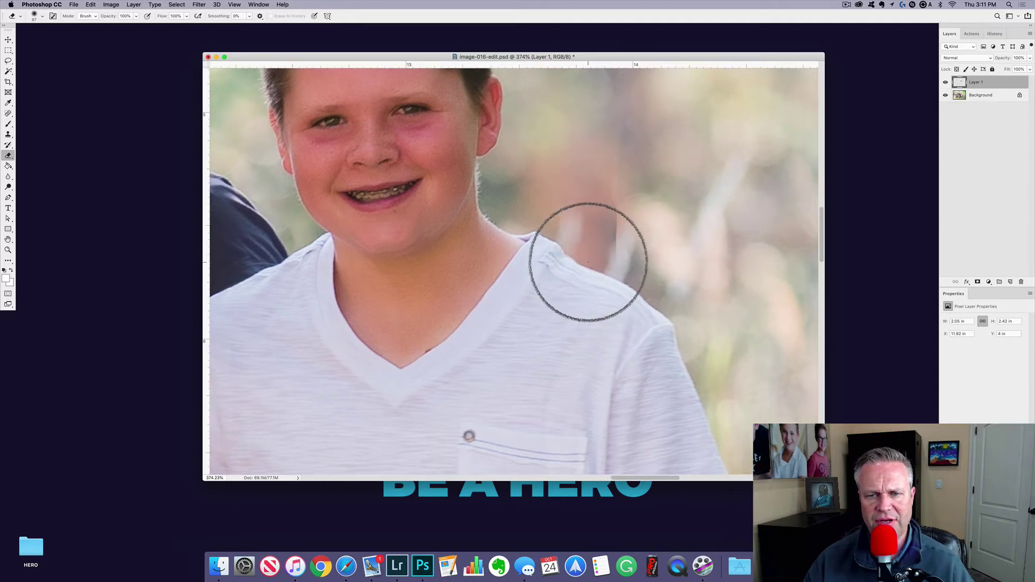
{"action": "mouse_move", "coordinate": [637, 280]}
{"action": "left_mouse_down", "text": "ctrl+alt"}
{"action": "mouse_move", "coordinate": [620, 281]}
{"action": "mouse_move", "coordinate": [598, 254]}
{"action": "left_mouse_up", "text": "ctrl+alt"}
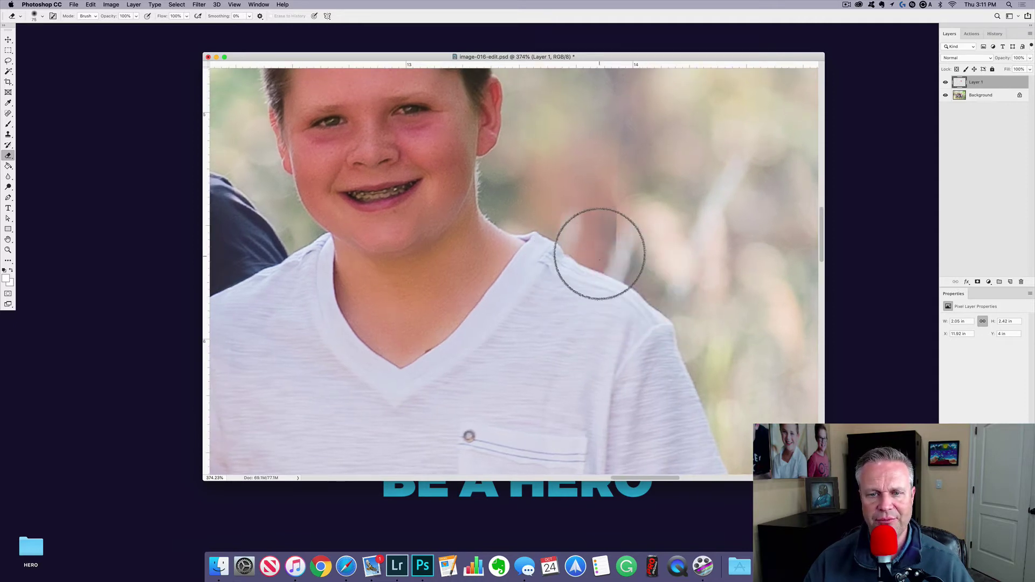
{"action": "key", "text": "space"}
{"action": "mouse_move", "coordinate": [599, 189]}
{"action": "left_mouse_down"}
{"action": "mouse_move", "coordinate": [580, 275]}
{"action": "mouse_move", "coordinate": [620, 272]}
{"action": "left_mouse_up"}
{"action": "key", "text": "space"}
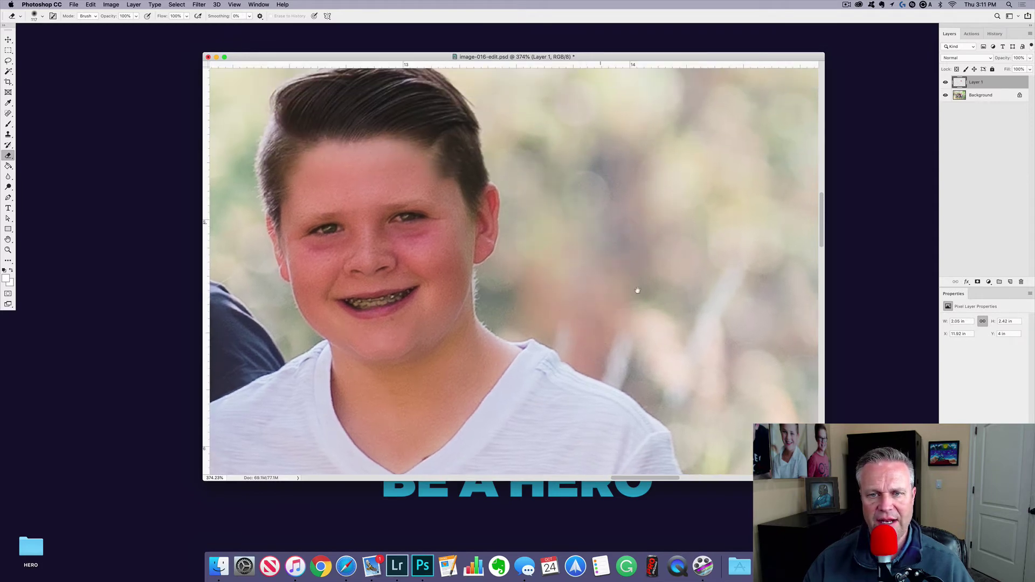
Compare the whole family photo with Layer 1 hidden and shown to check how the swapped head blends in
{"action": "left_click_drag", "start_coordinate": [591, 181], "coordinate": [643, 283]}
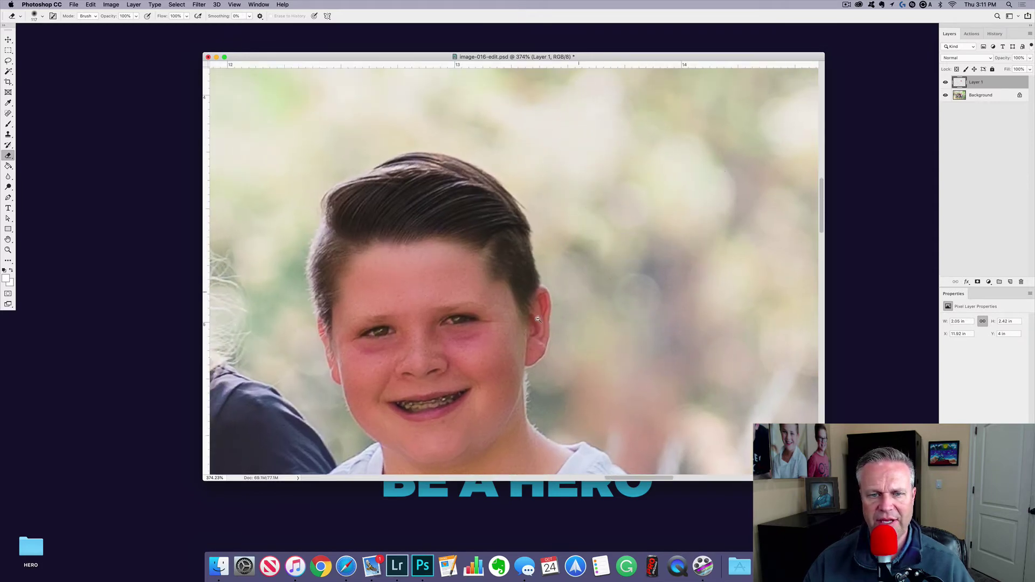
{"action": "left_click", "coordinate": [537, 319], "text": "alt"}
{"action": "left_click", "coordinate": [507, 323], "text": "alt"}
{"action": "left_click", "coordinate": [507, 323], "text": "alt"}
{"action": "left_click", "coordinate": [507, 323], "text": "alt"}
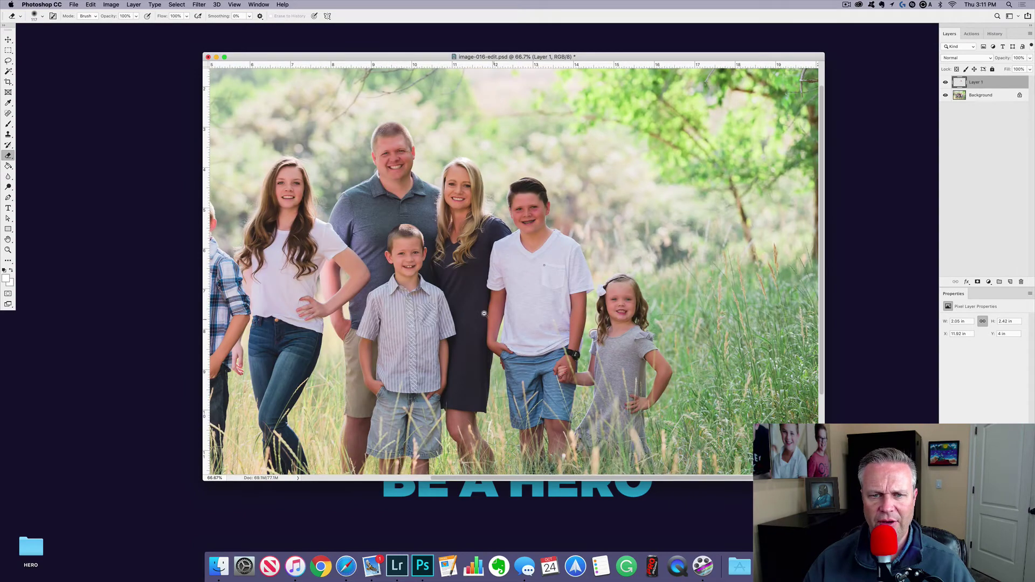
{"action": "key", "text": "space"}
{"action": "left_click_drag", "start_coordinate": [483, 313], "coordinate": [615, 260]}
{"action": "key", "text": "ctrl+r"}
{"action": "left_click", "coordinate": [605, 273], "text": "alt"}
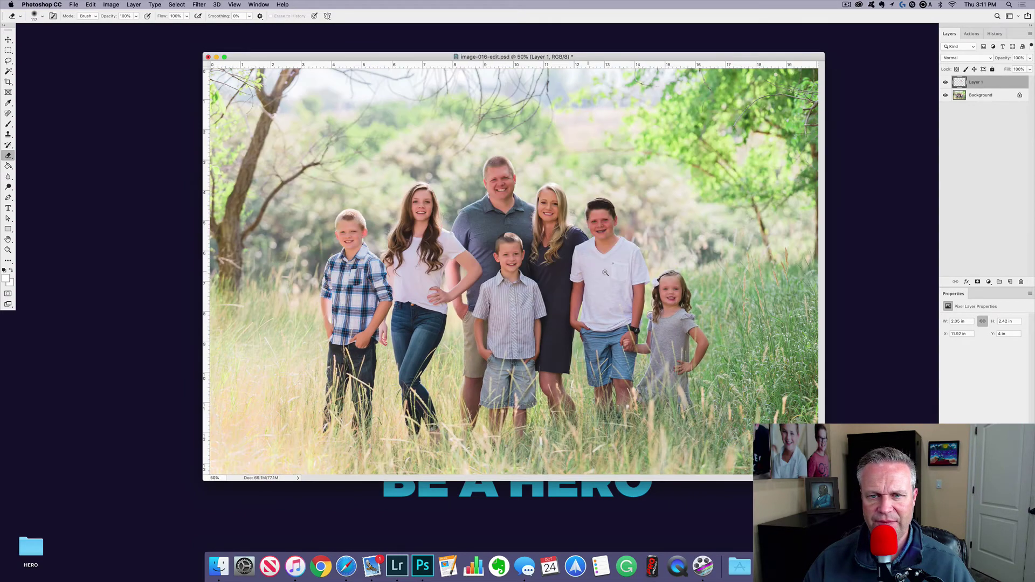
{"action": "left_click", "coordinate": [945, 83]}
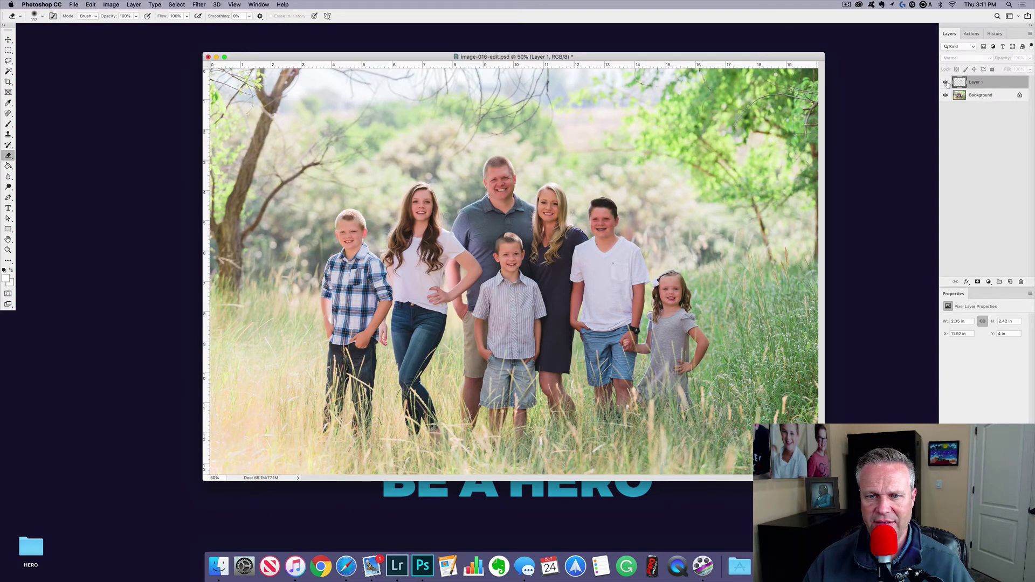
{"action": "left_click", "coordinate": [946, 83]}
{"action": "left_click", "coordinate": [946, 83]}
{"action": "left_click", "coordinate": [946, 83]}
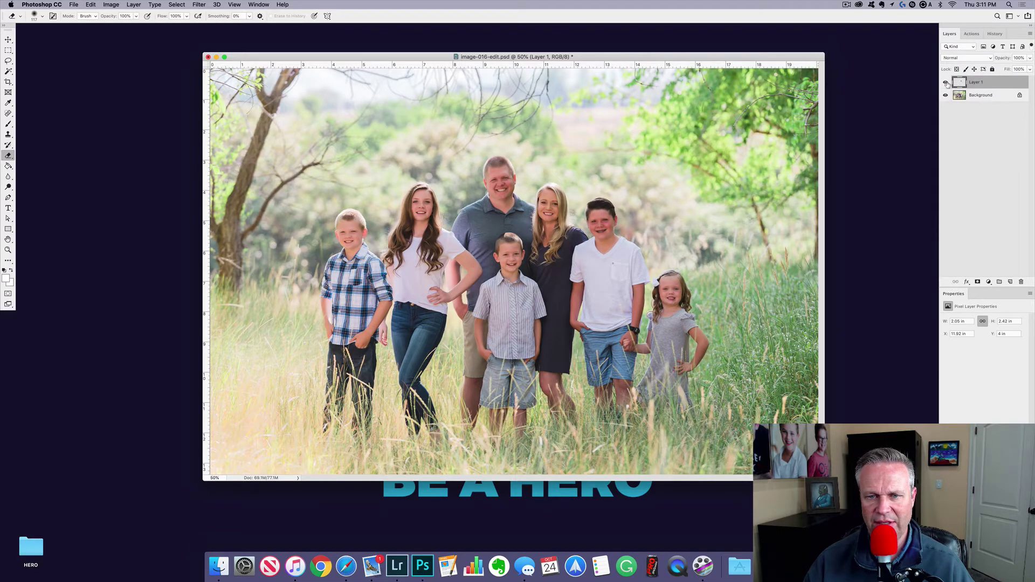
{"action": "left_click", "coordinate": [946, 83]}
{"action": "left_click", "coordinate": [946, 83]}
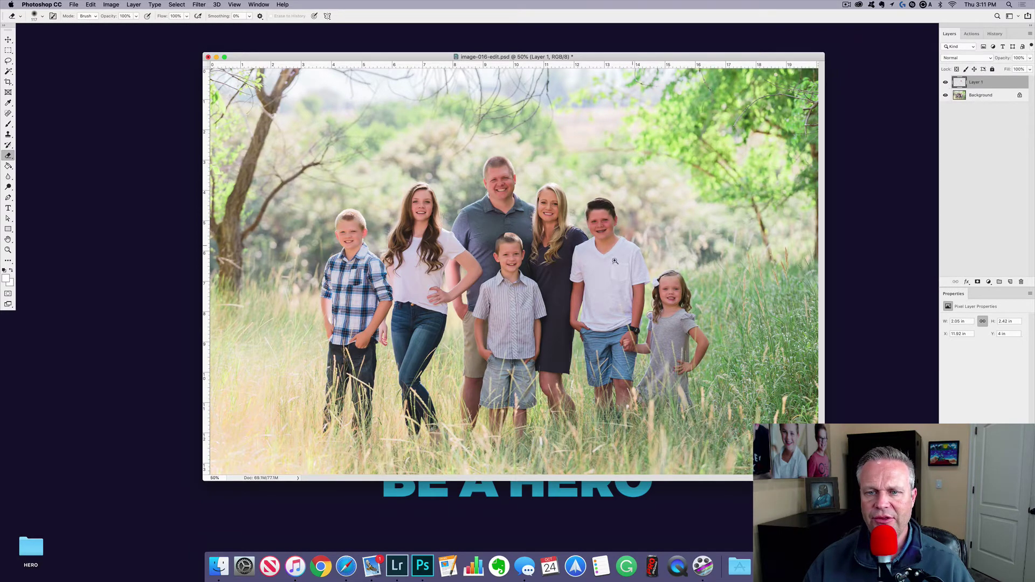
Compare the boy's head, neck and collar at 200% with Layer 1 hidden and shown
{"action": "scroll", "coordinate": [619, 235], "scroll_direction": "up", "scroll_amount": 5}
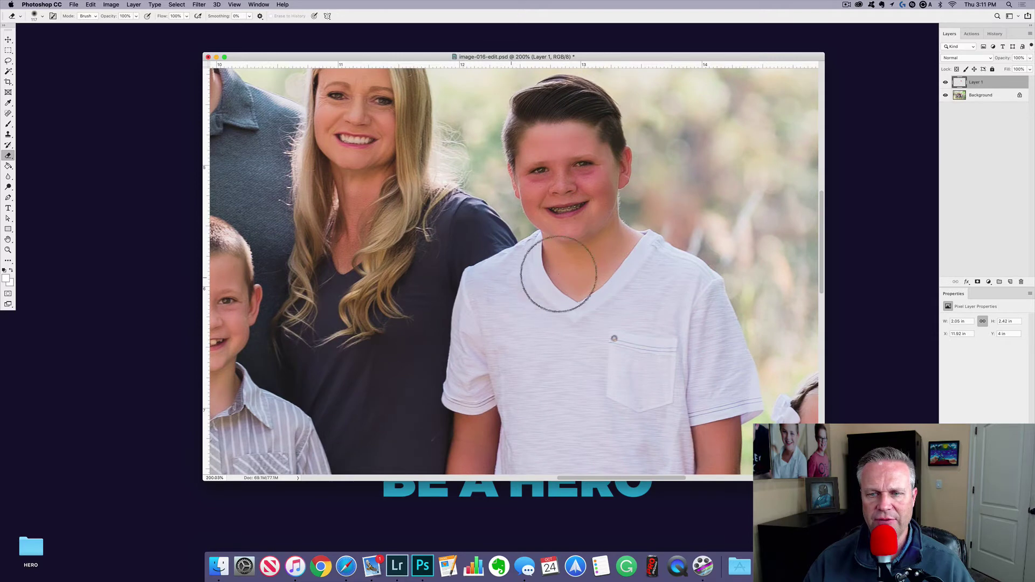
{"action": "left_click", "coordinate": [946, 83]}
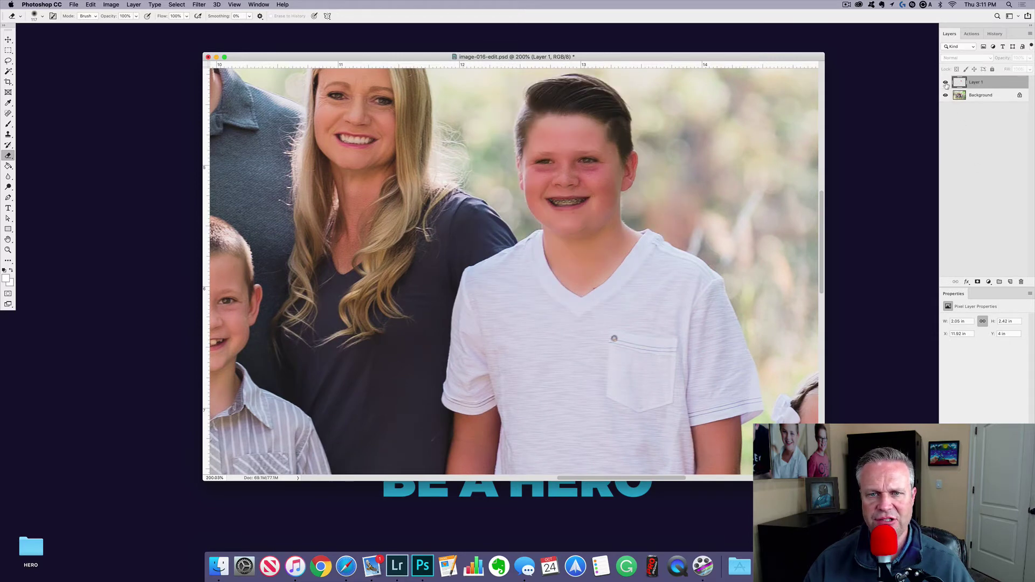
{"action": "left_click", "coordinate": [946, 83]}
{"action": "left_click", "coordinate": [946, 83]}
{"action": "left_click", "coordinate": [945, 83]}
{"action": "left_click", "coordinate": [946, 83]}
{"action": "left_click", "coordinate": [946, 83]}
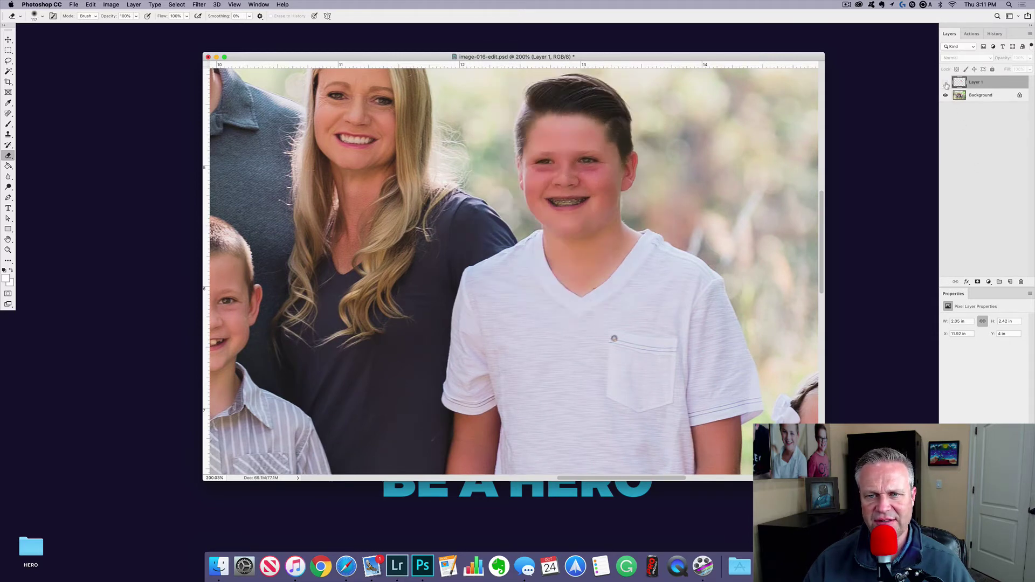
{"action": "left_click", "coordinate": [946, 83]}
{"action": "left_click", "coordinate": [946, 83]}
{"action": "left_click", "coordinate": [946, 83]}
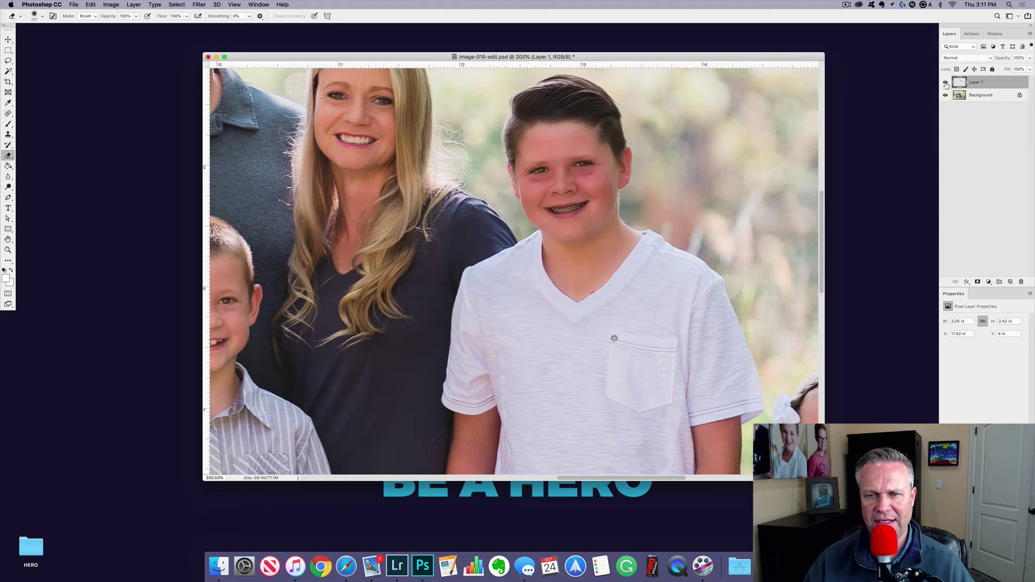
{"action": "left_click", "coordinate": [946, 83]}
{"action": "left_click", "coordinate": [946, 83]}
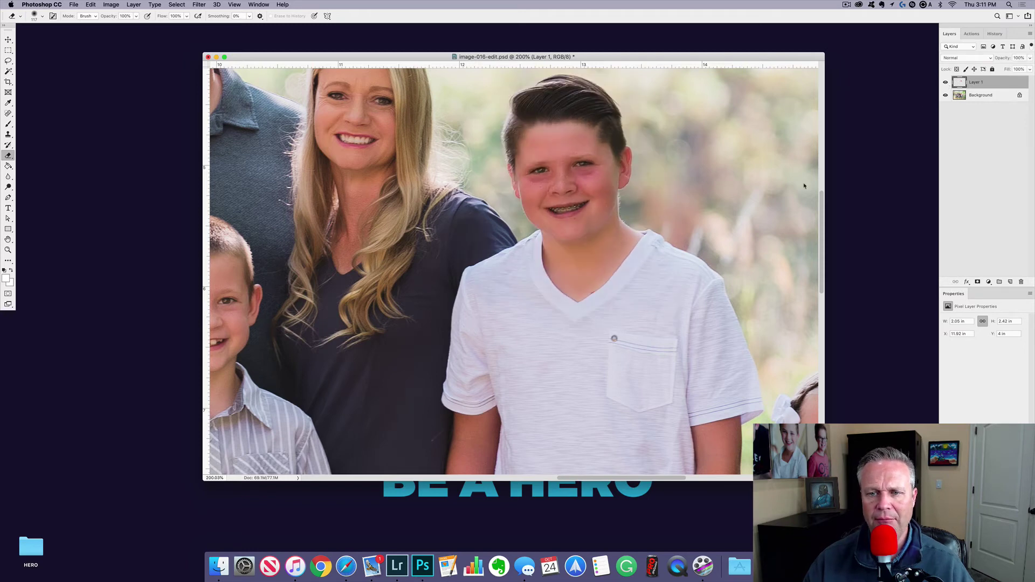
Reduce the soft round Eraser brush to 67 px for Layer 1's edge beside the boy's collar
{"action": "right_click", "coordinate": [688, 228]}
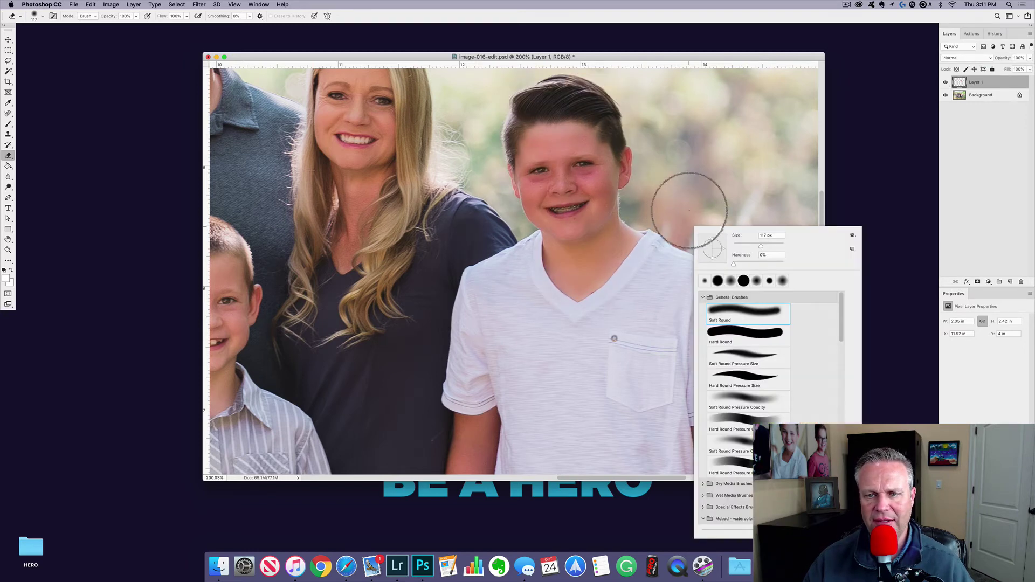
{"action": "left_click_drag", "start_coordinate": [689, 208], "coordinate": [668, 214]}
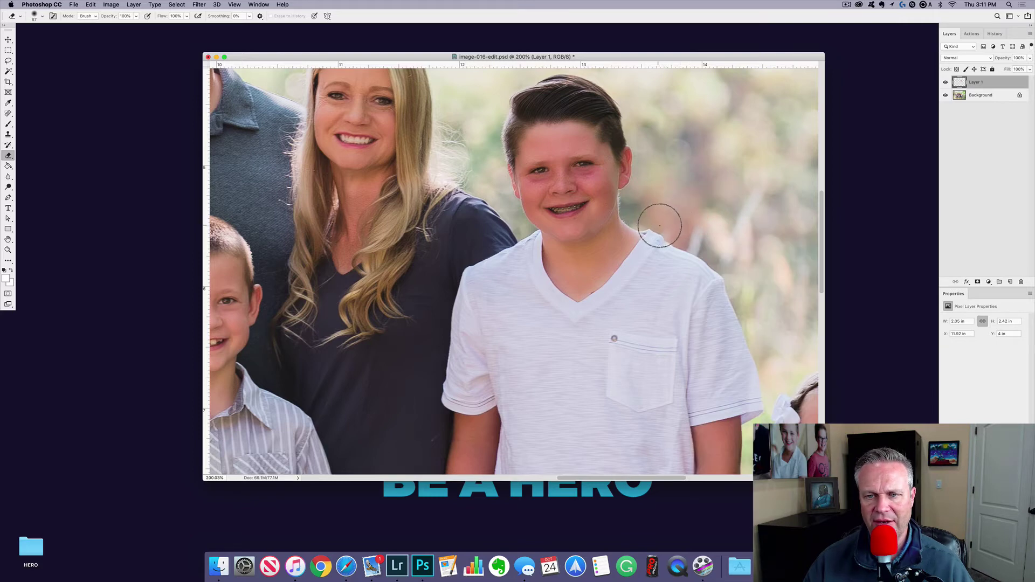
{"action": "left_click", "coordinate": [660, 226]}
{"action": "left_click", "coordinate": [575, 179]}
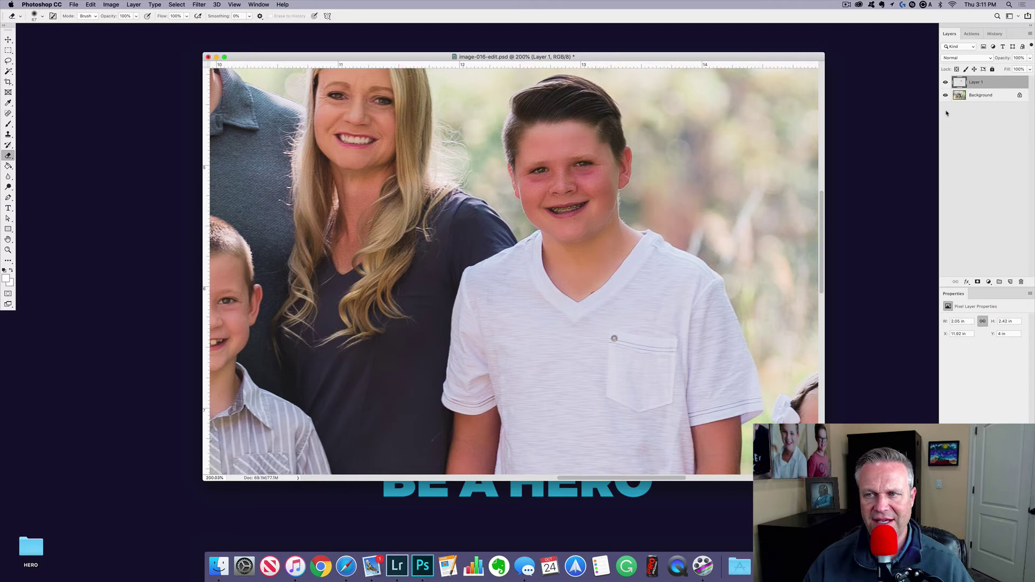
Check the swapped head against the original beneath Layer 1 once more, leaving the layer visible, and review the full family photo at 50%
{"action": "left_click", "coordinate": [945, 83]}
{"action": "left_click", "coordinate": [945, 83]}
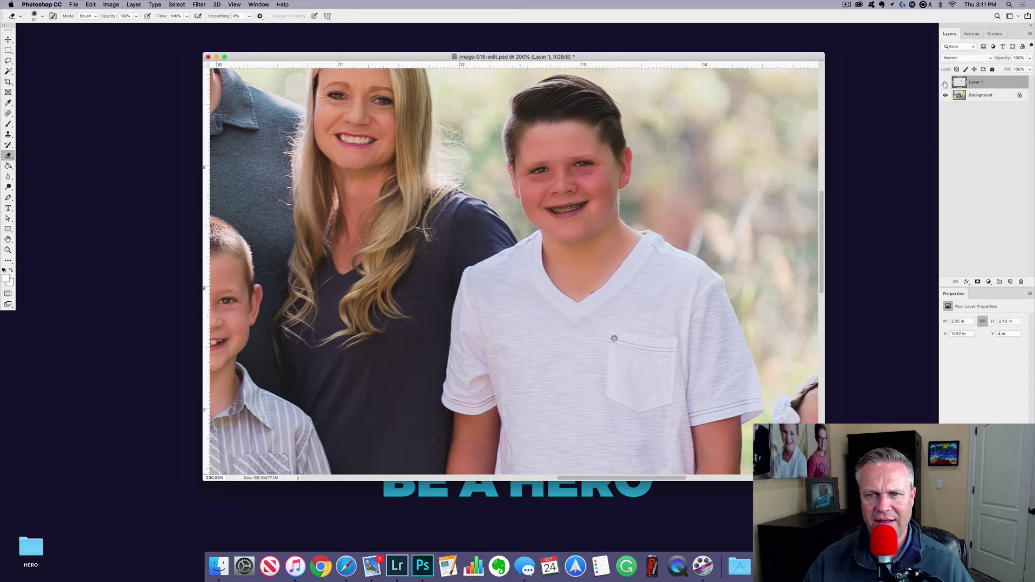
{"action": "left_click", "coordinate": [944, 82]}
{"action": "left_click", "coordinate": [944, 82]}
{"action": "left_click", "coordinate": [945, 82]}
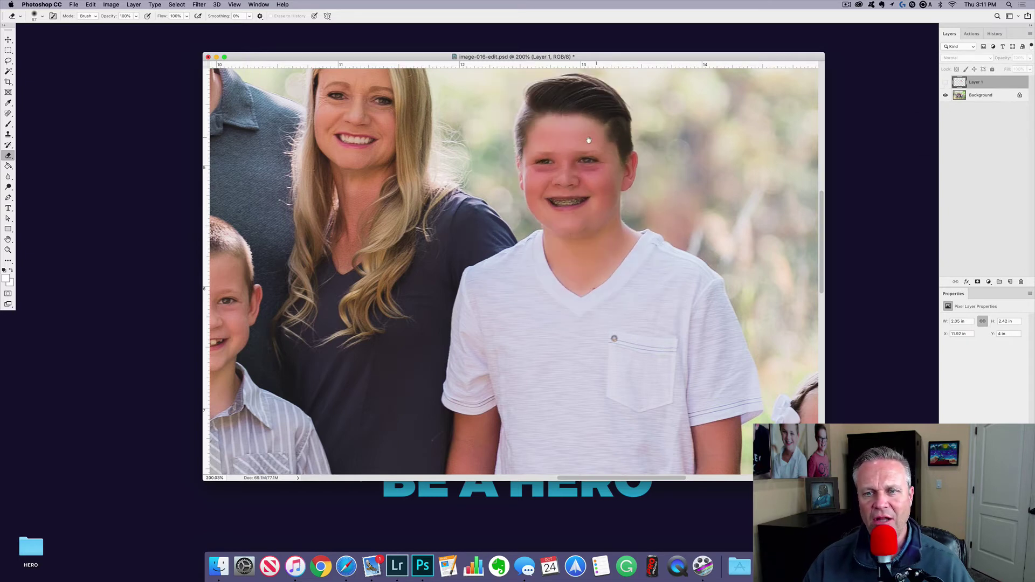
{"action": "left_click_drag", "start_coordinate": [589, 140], "coordinate": [605, 194]}
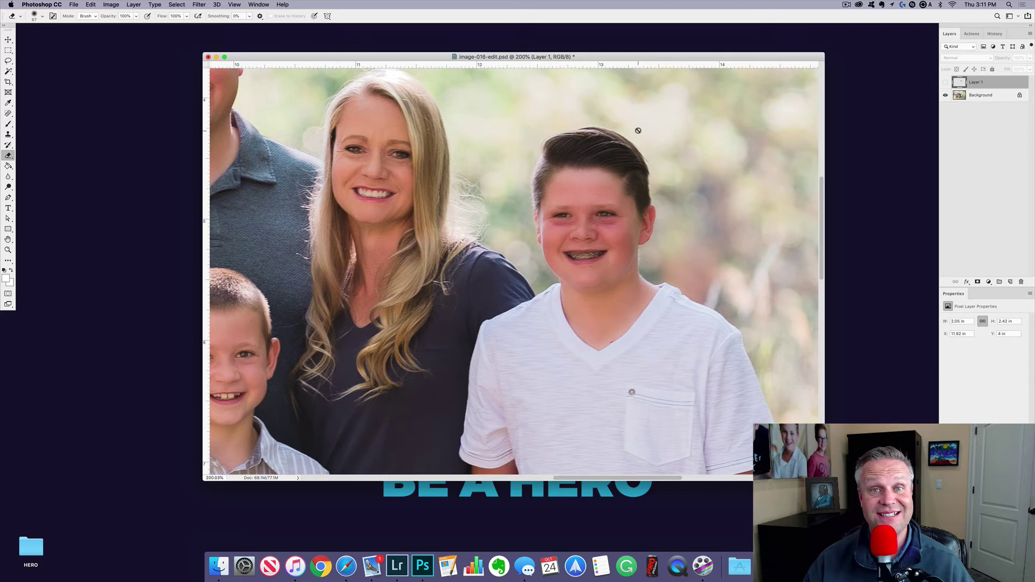
{"action": "left_click", "coordinate": [945, 83]}
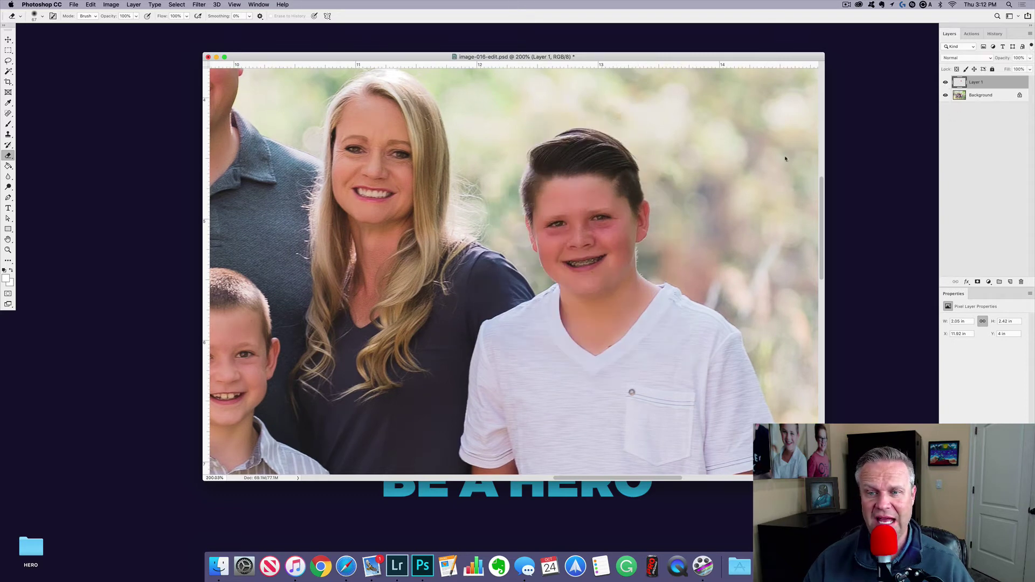
{"action": "left_click", "coordinate": [945, 83]}
{"action": "left_click", "coordinate": [945, 84]}
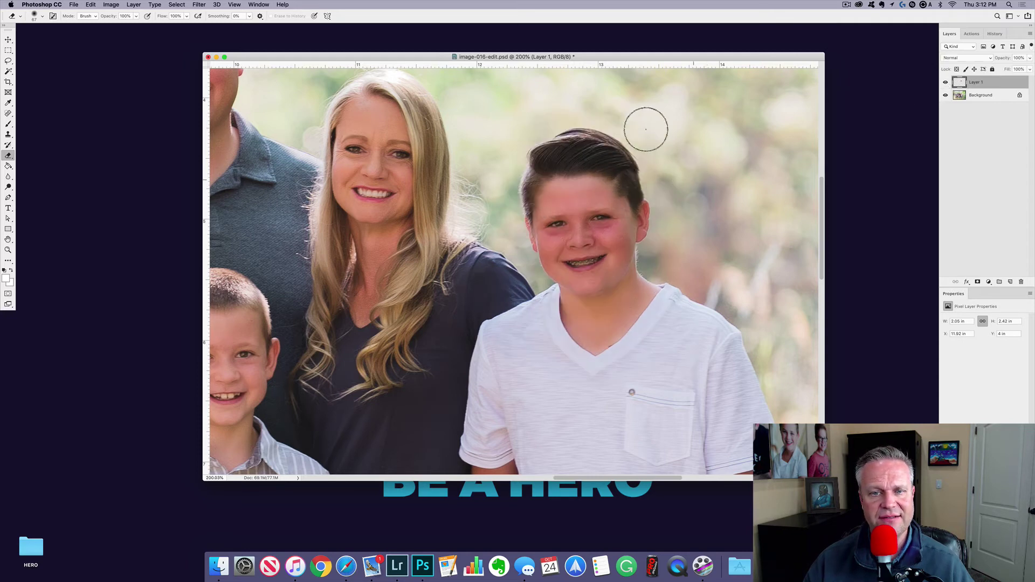
{"action": "scroll", "coordinate": [513, 244], "scroll_direction": "down", "scroll_amount": 3}
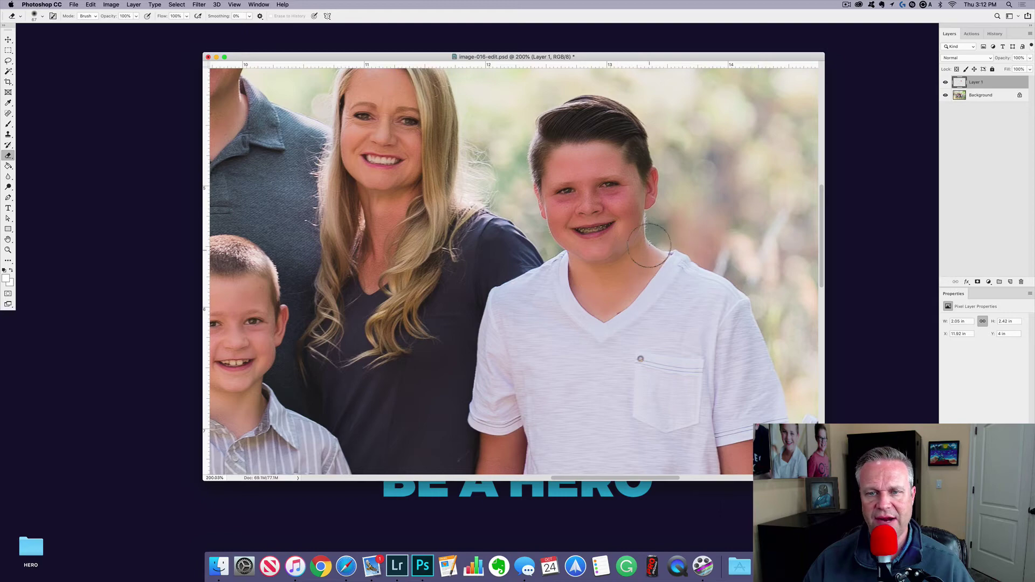
{"action": "key", "text": "super+minus"}
{"action": "key", "text": "super+minus"}
{"action": "key", "text": "super+minus"}
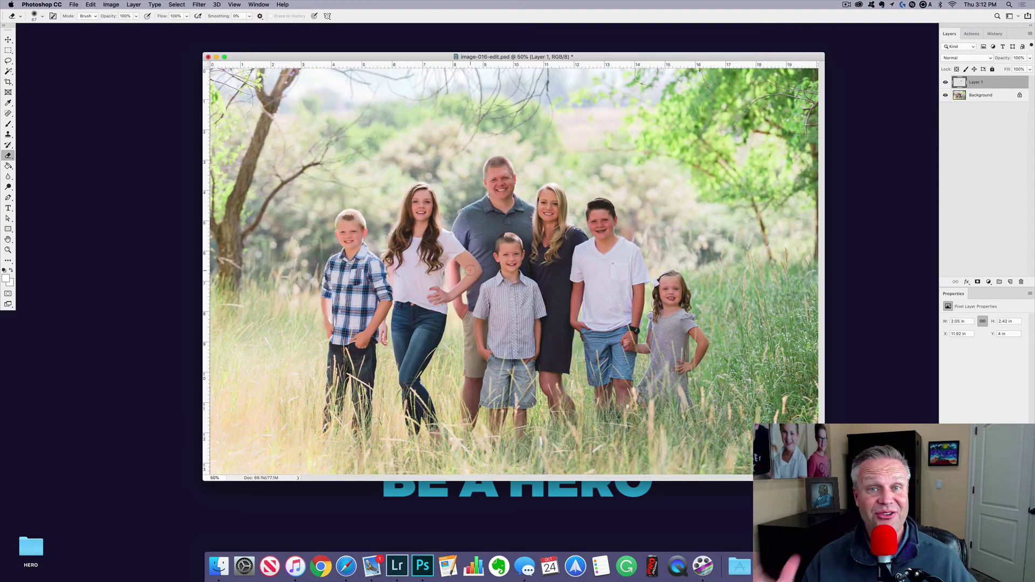